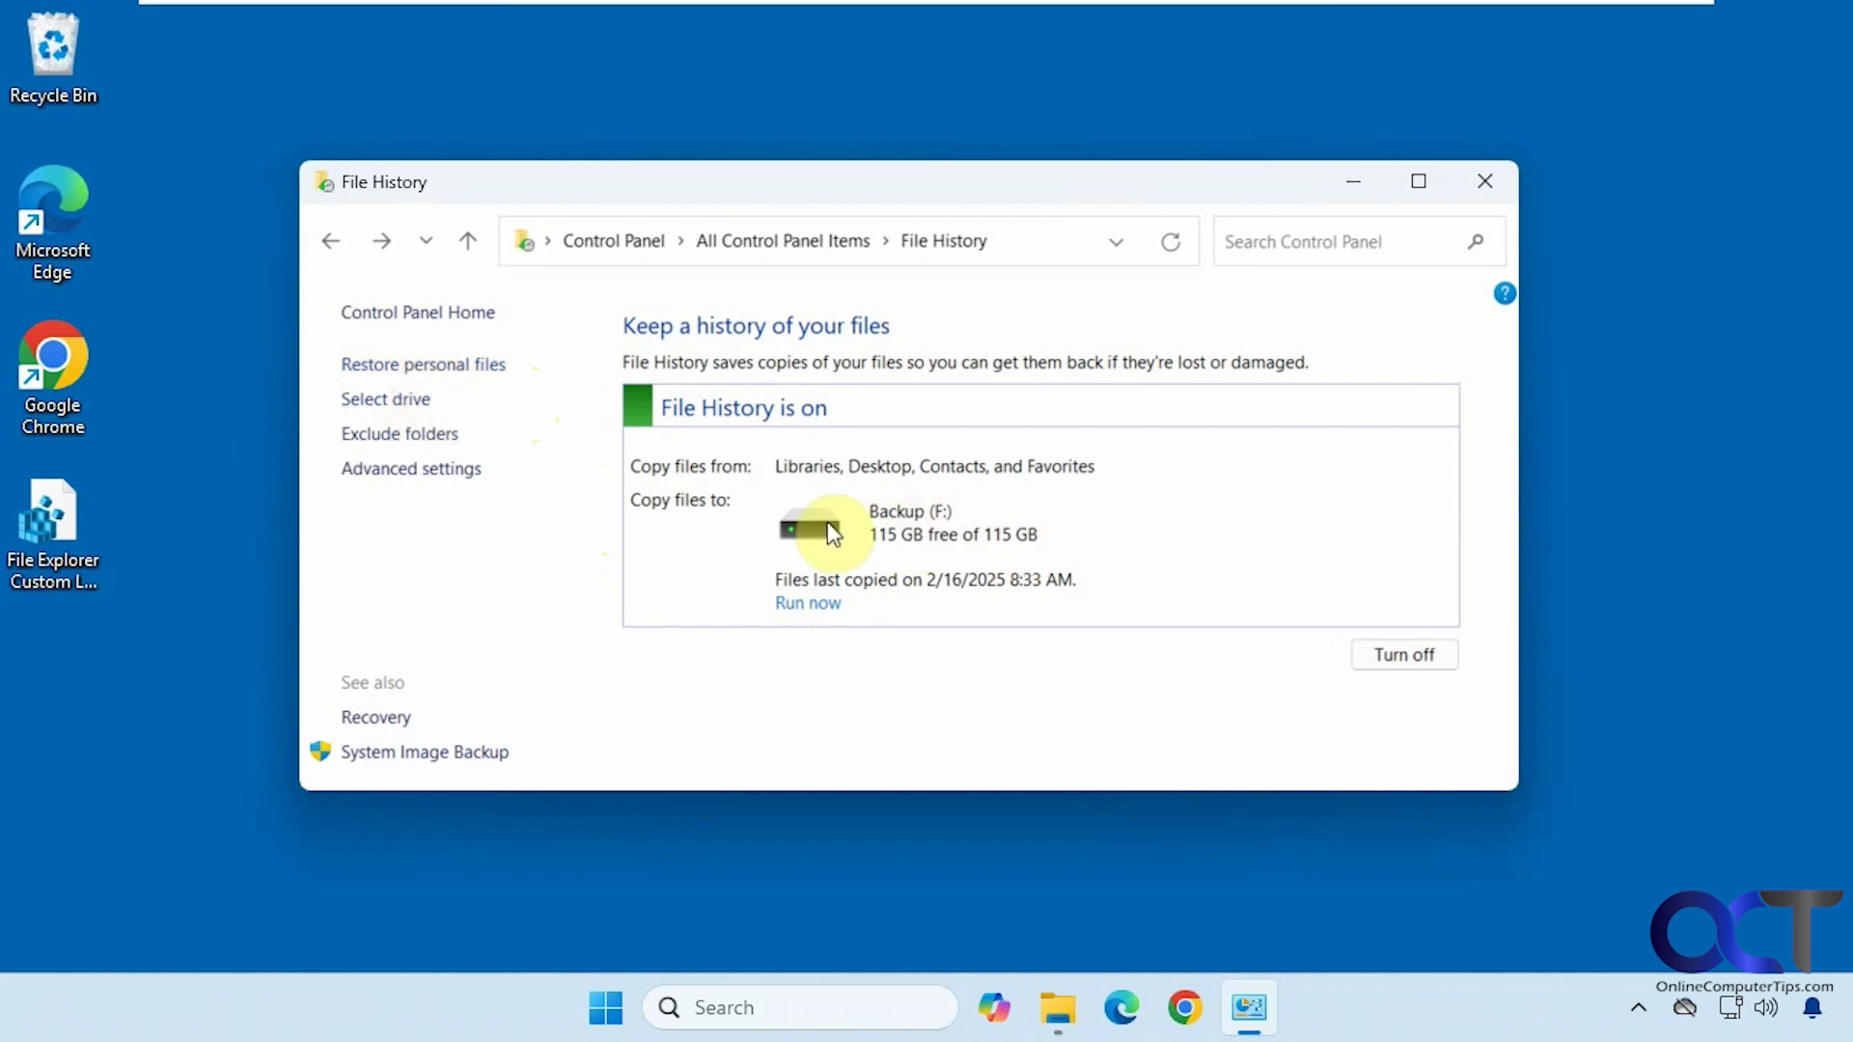
Confirm File History excludes no folders, review its advanced backup settings, and open File Explorer
{"action": "left_click", "coordinate": [440, 436]}
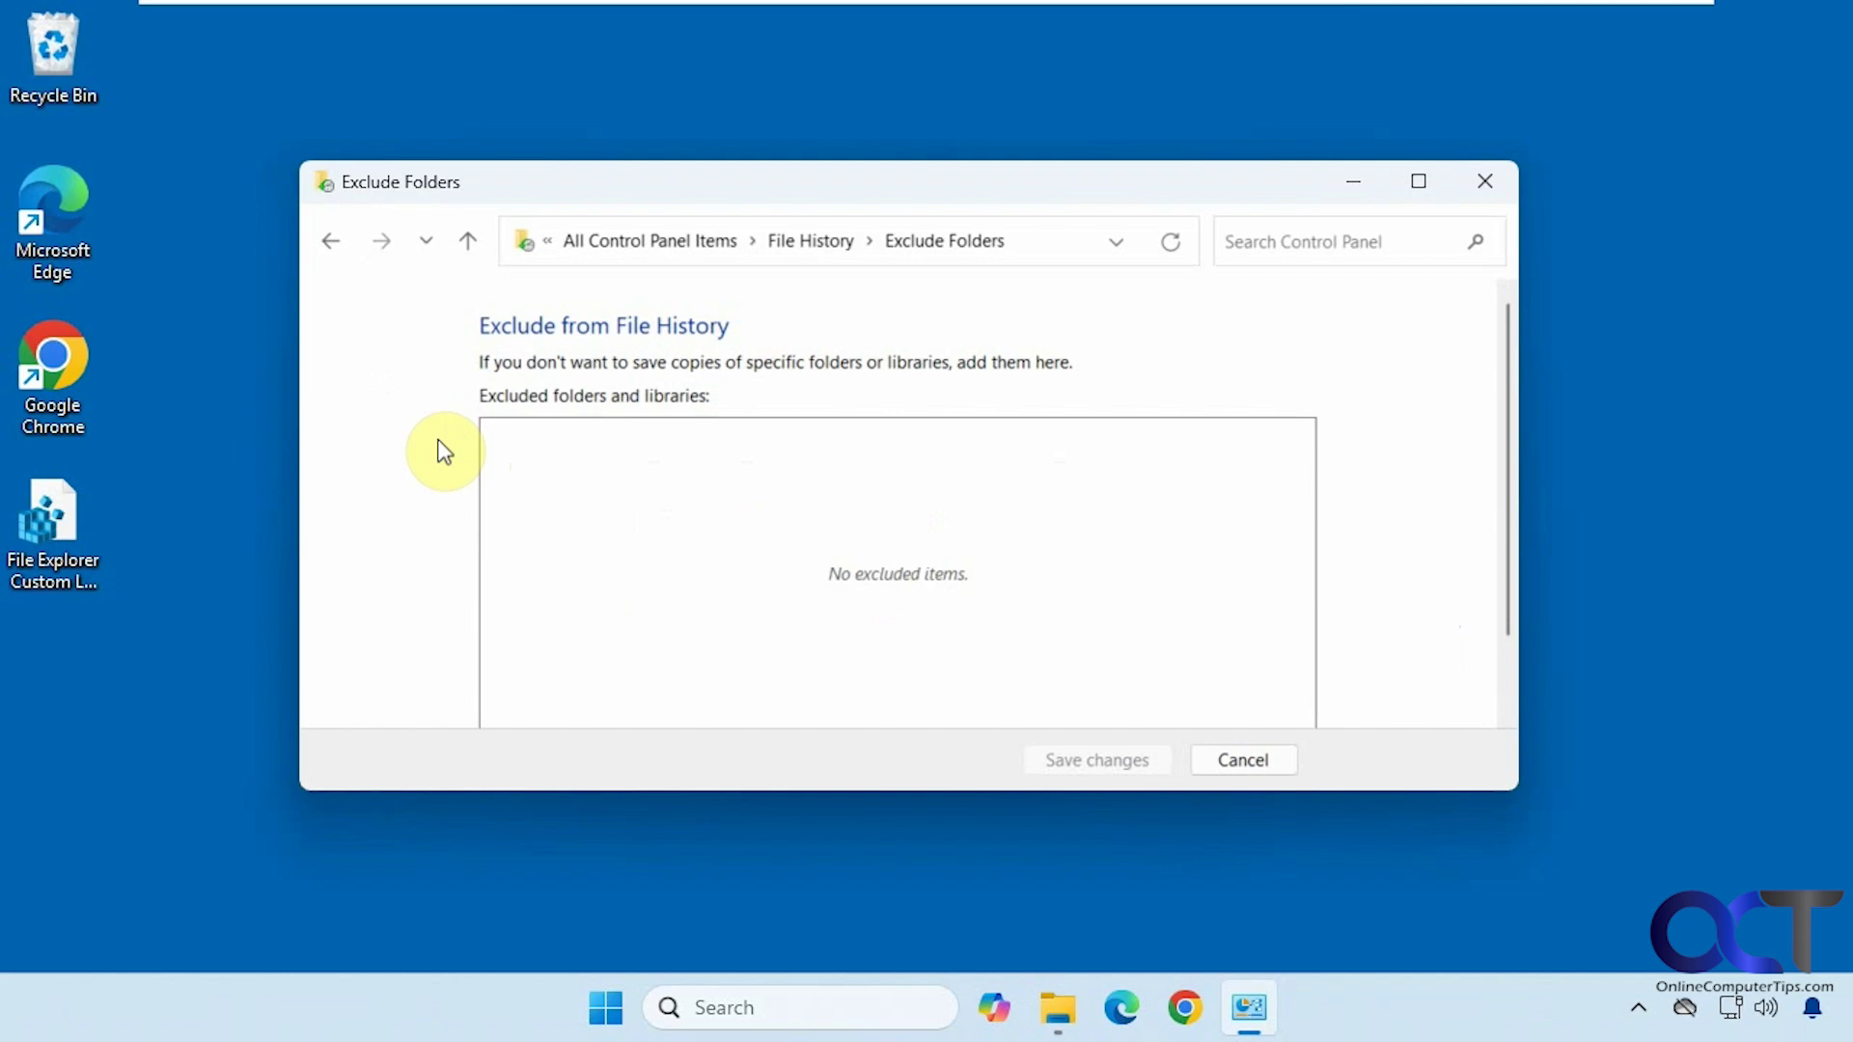
{"action": "left_click", "coordinate": [330, 243]}
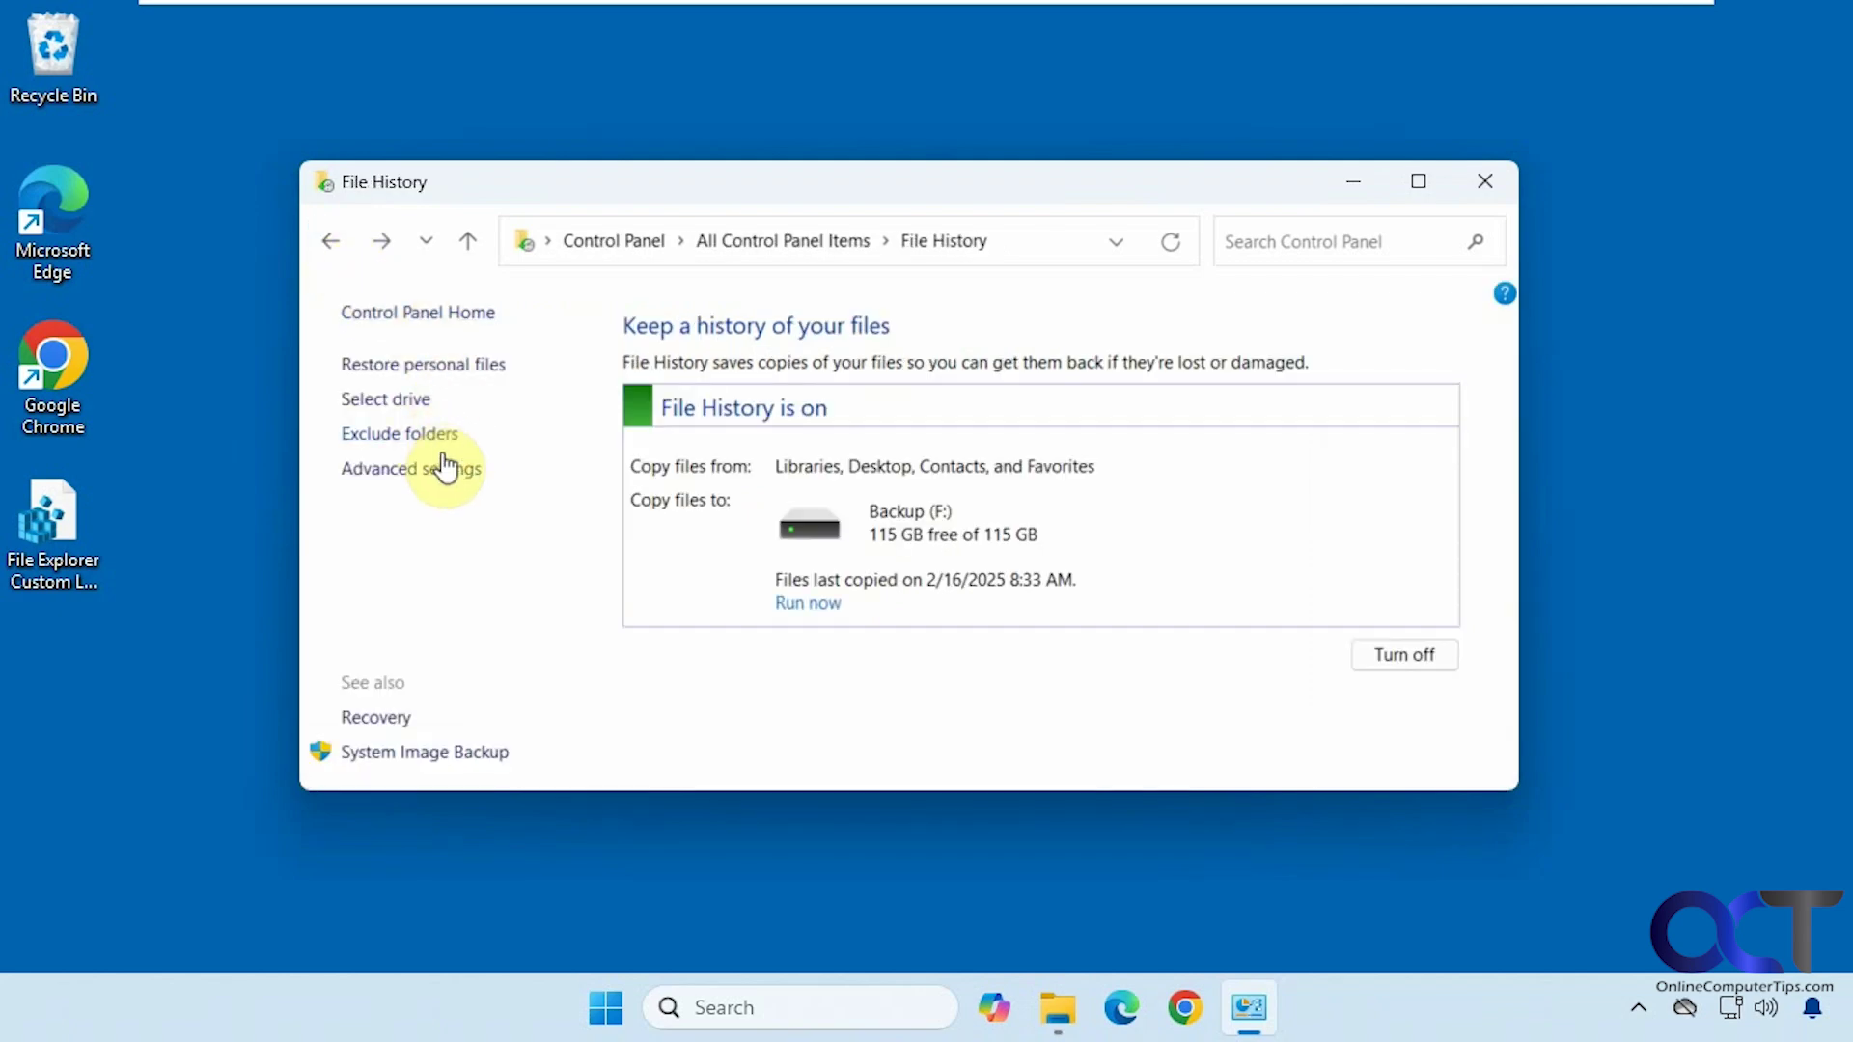
{"action": "left_click", "coordinate": [444, 468]}
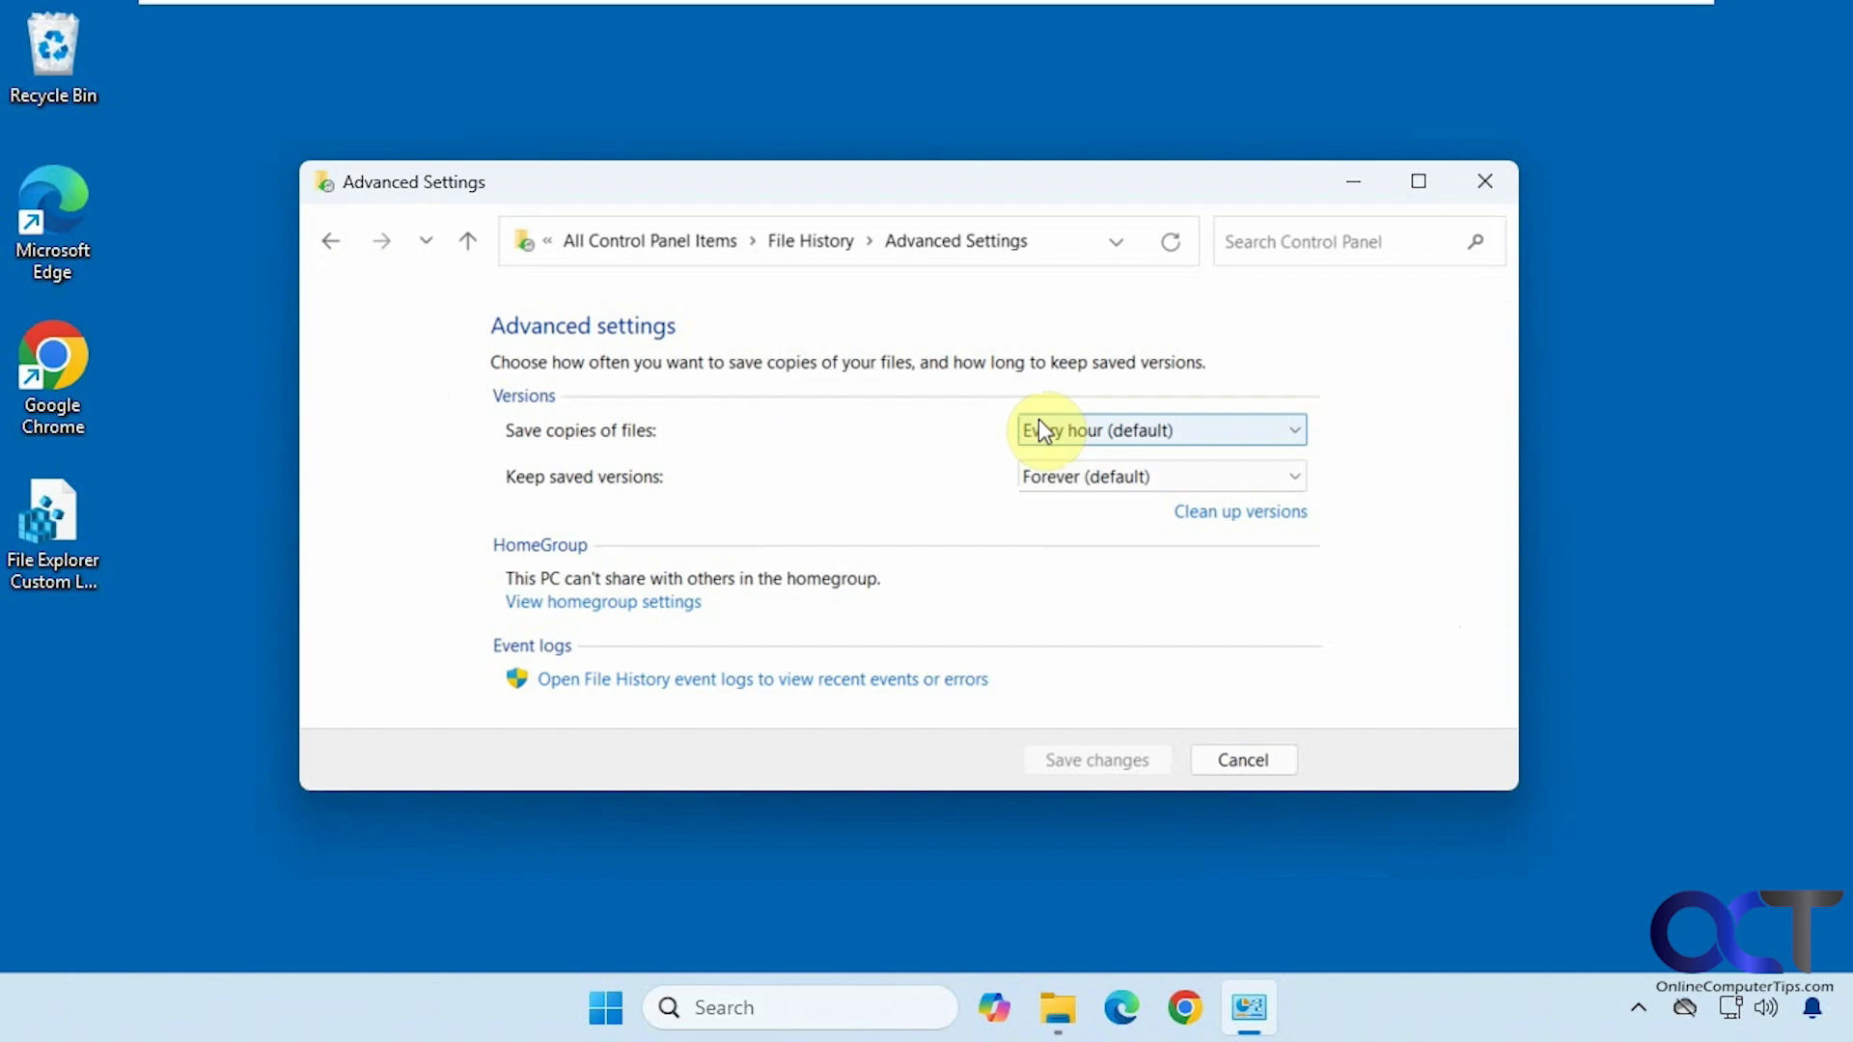
{"action": "left_click", "coordinate": [331, 243]}
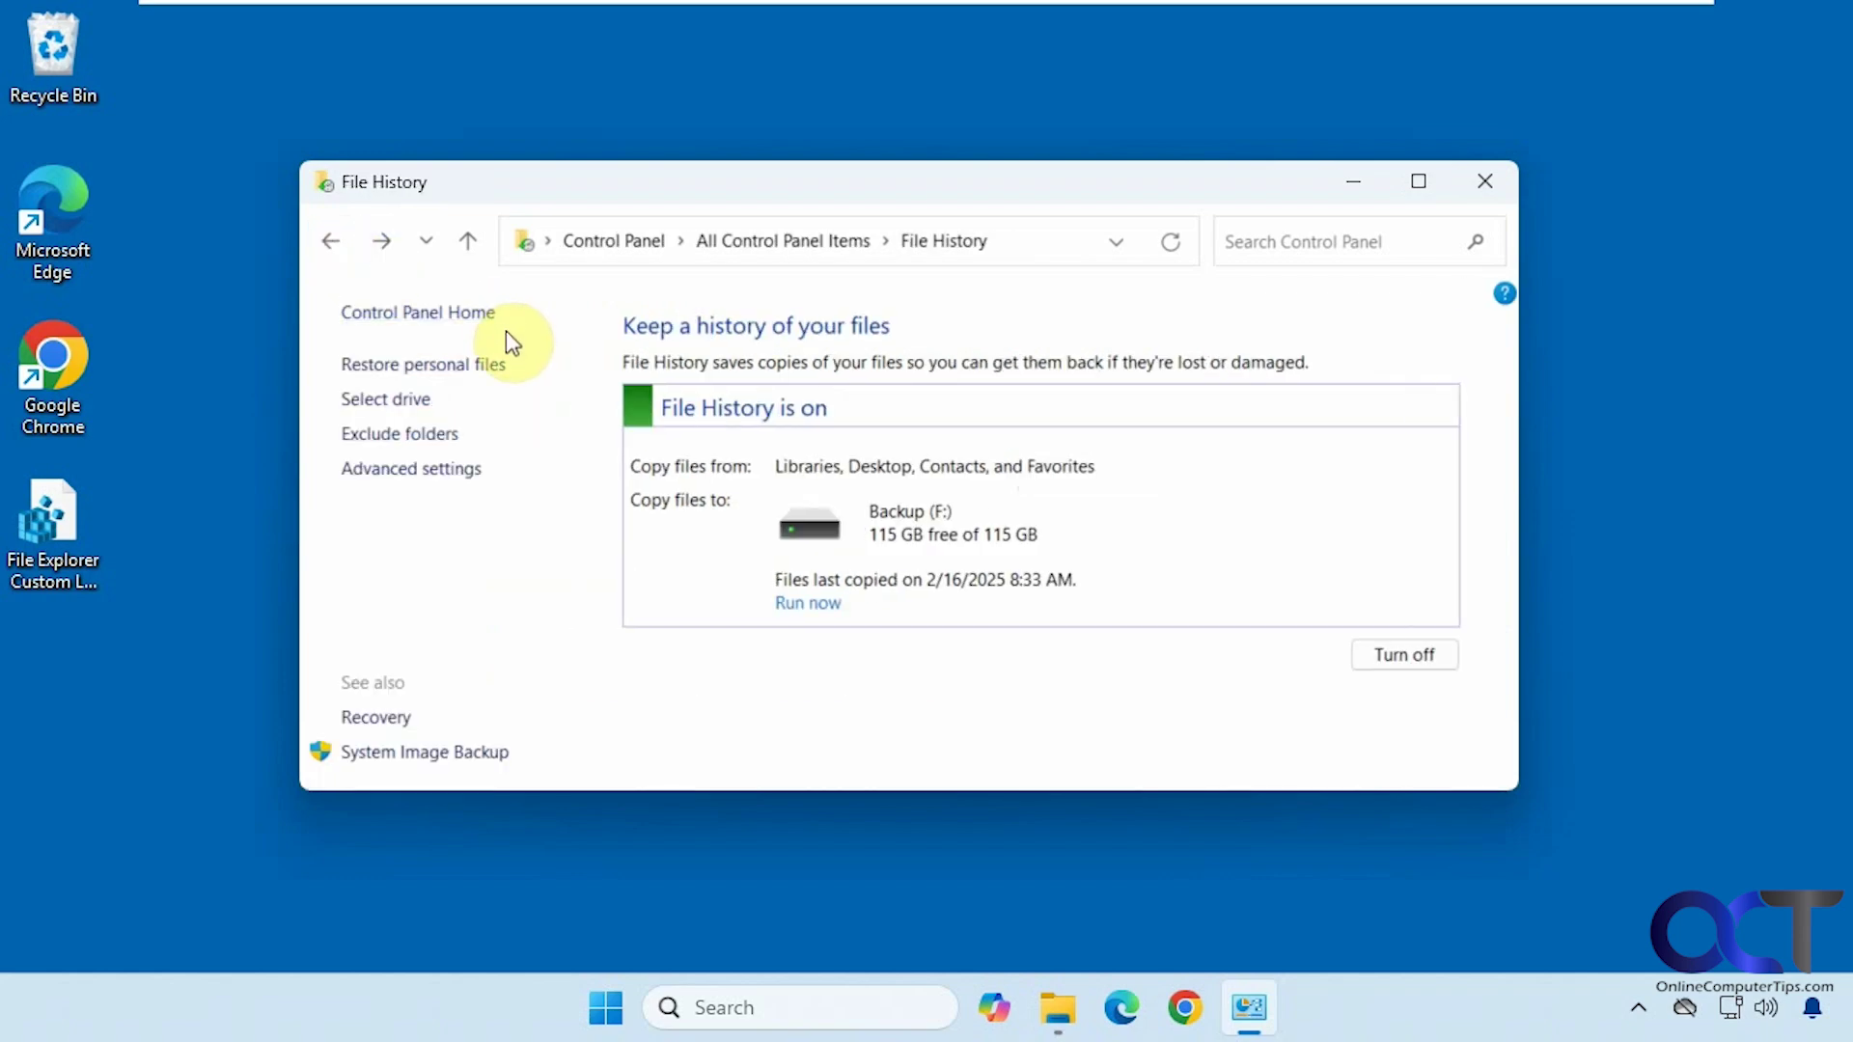
{"action": "left_click", "coordinate": [1058, 1008]}
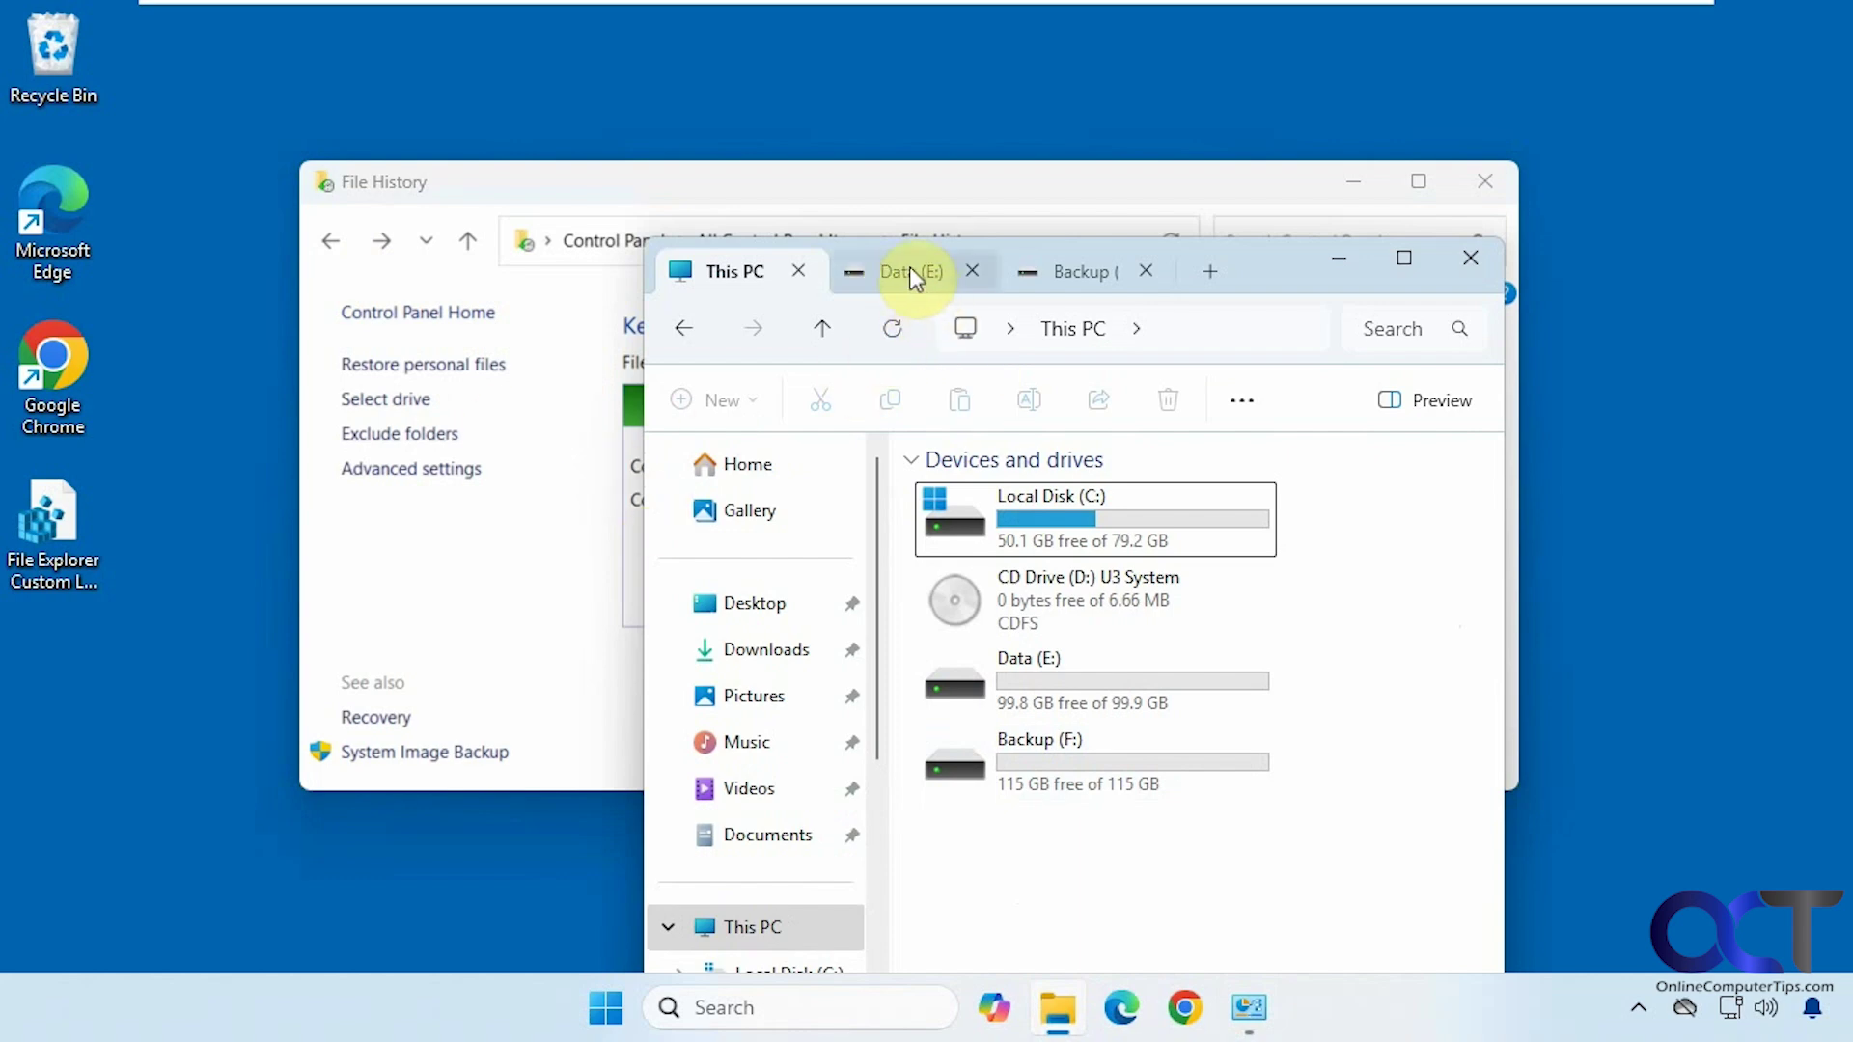
On Backup (F:), drill into FileHistory > WIN11-HOME > Data > C > Users to the user's profile backup
{"action": "left_click", "coordinate": [1071, 271]}
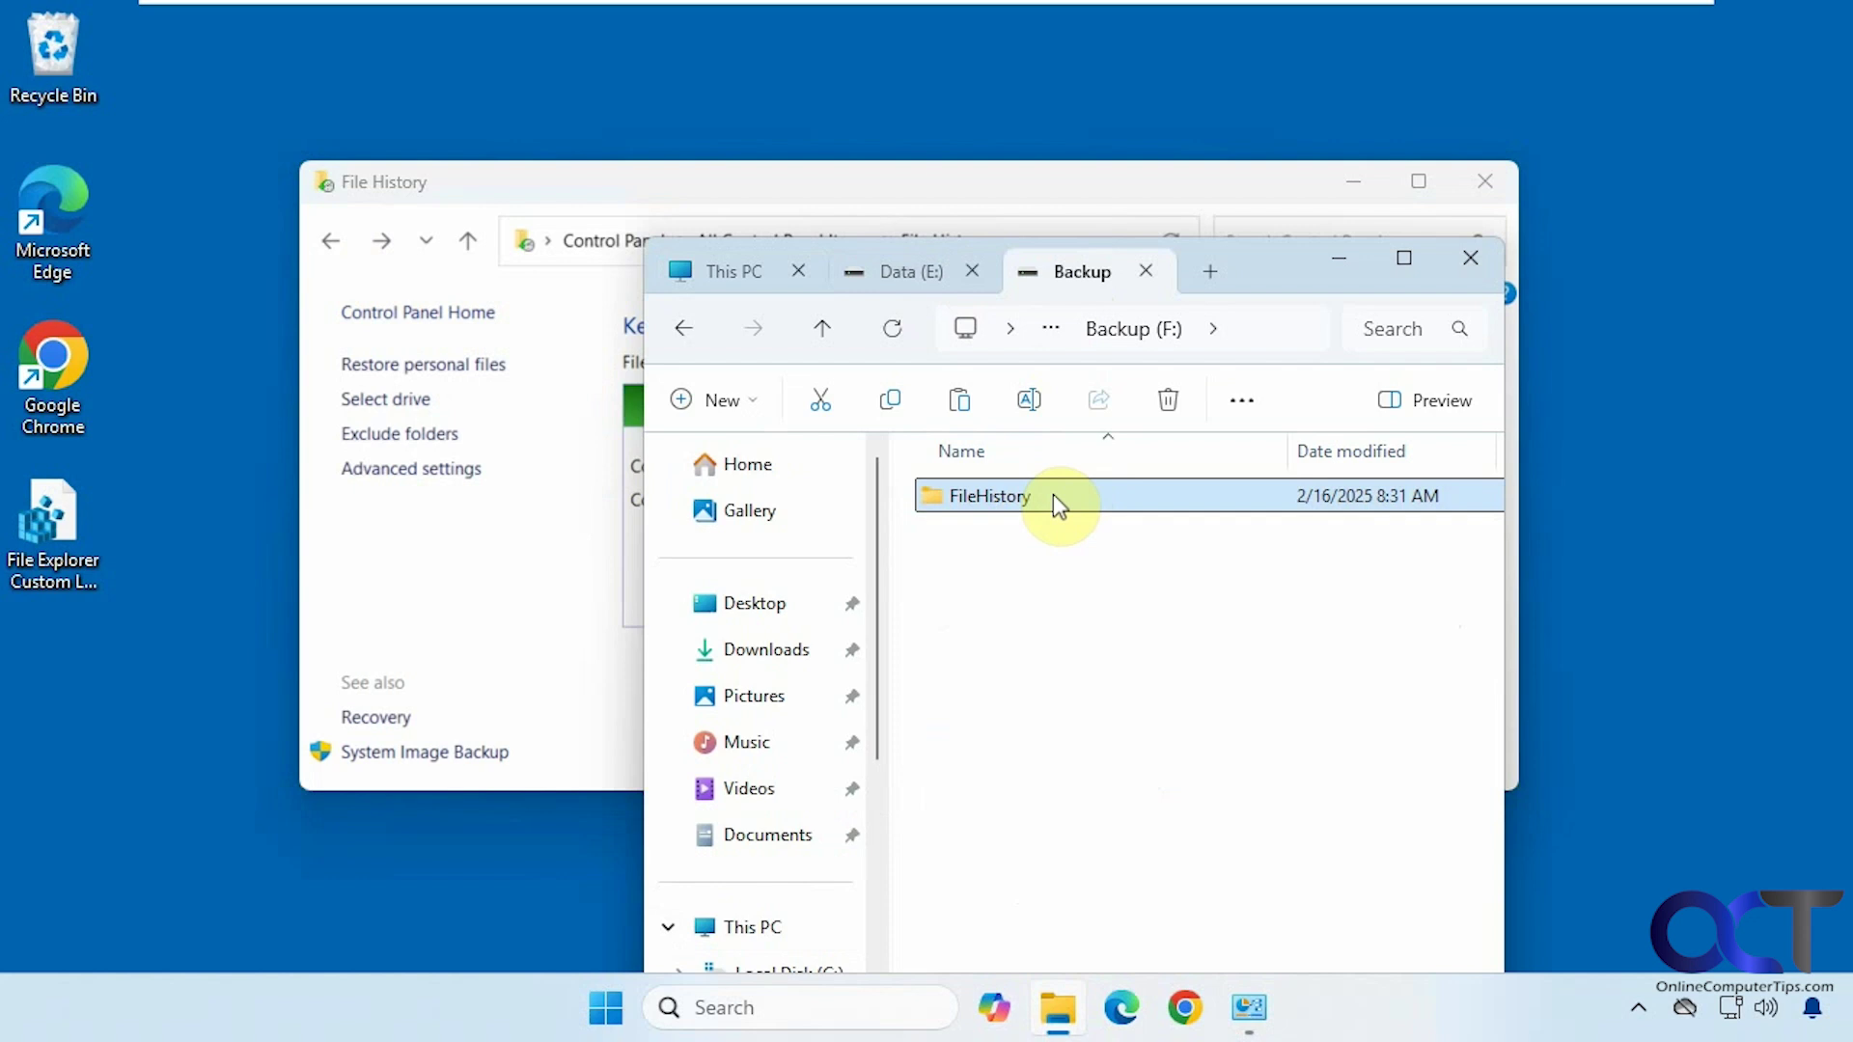
{"action": "double_click", "coordinate": [1008, 500]}
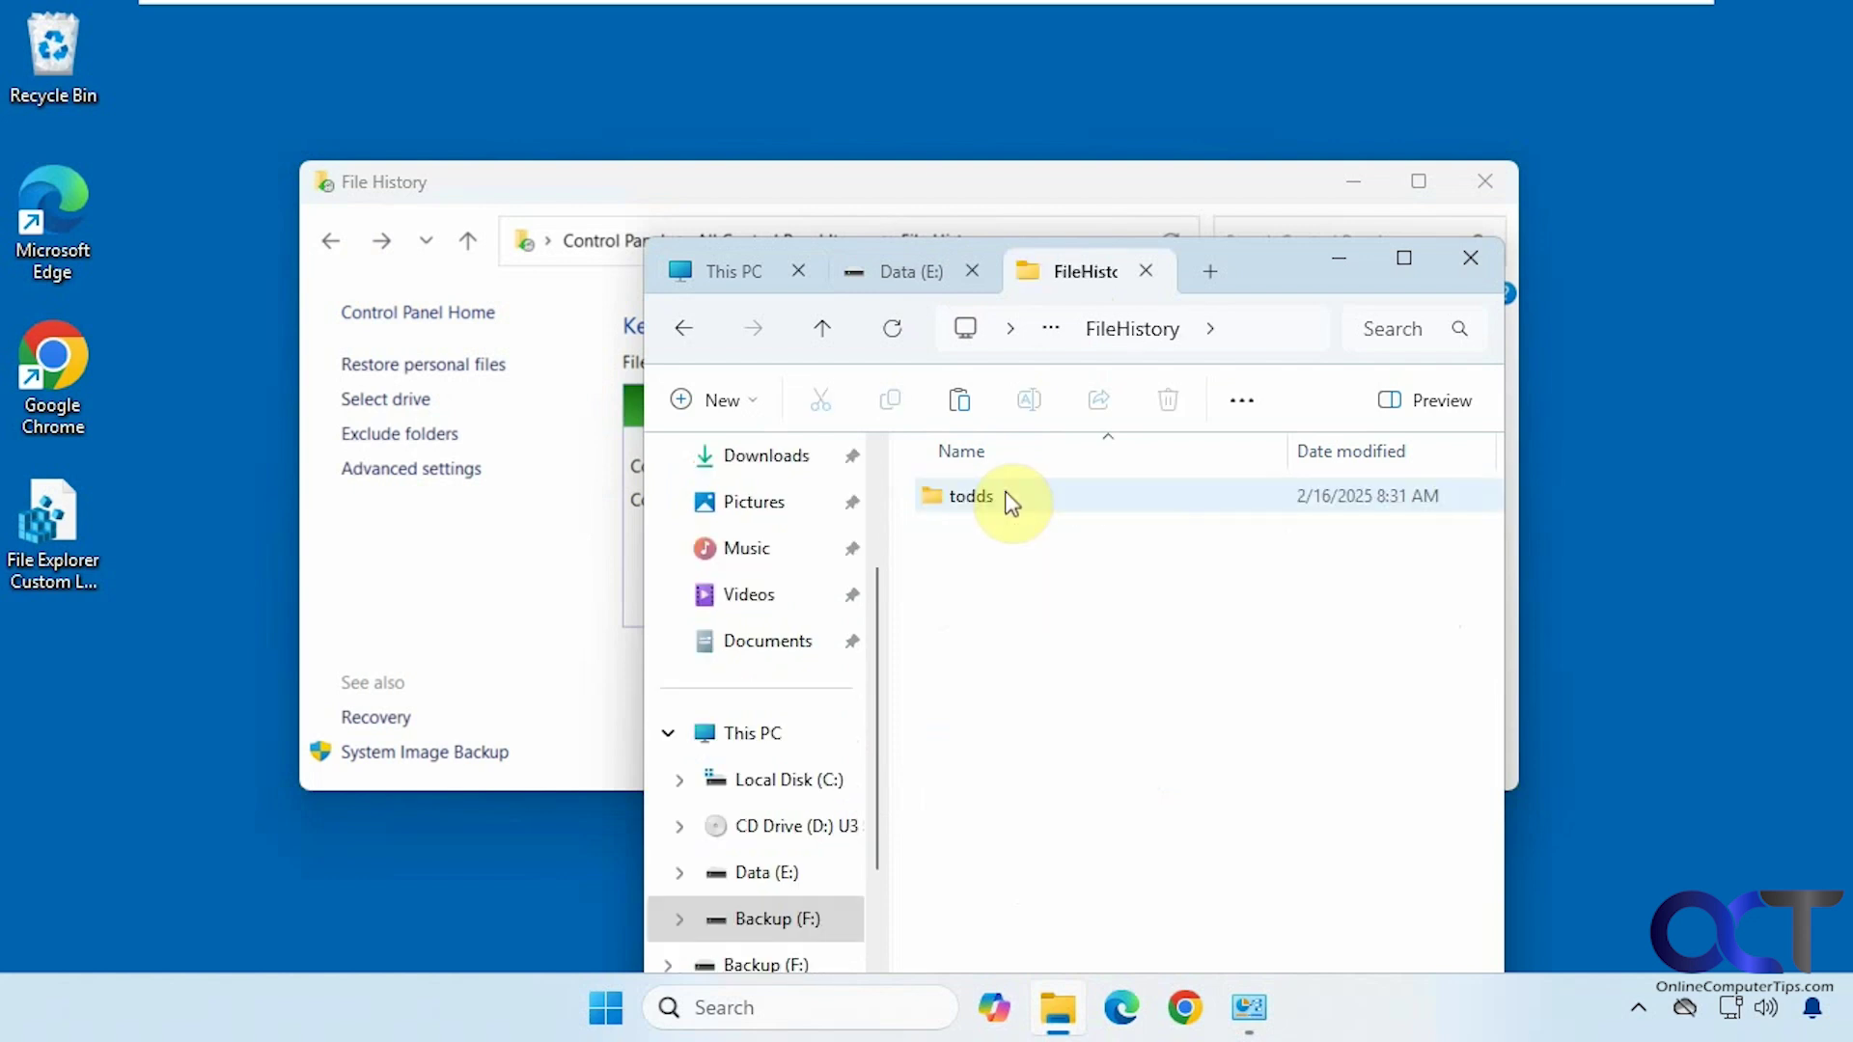
{"action": "double_click", "coordinate": [971, 496]}
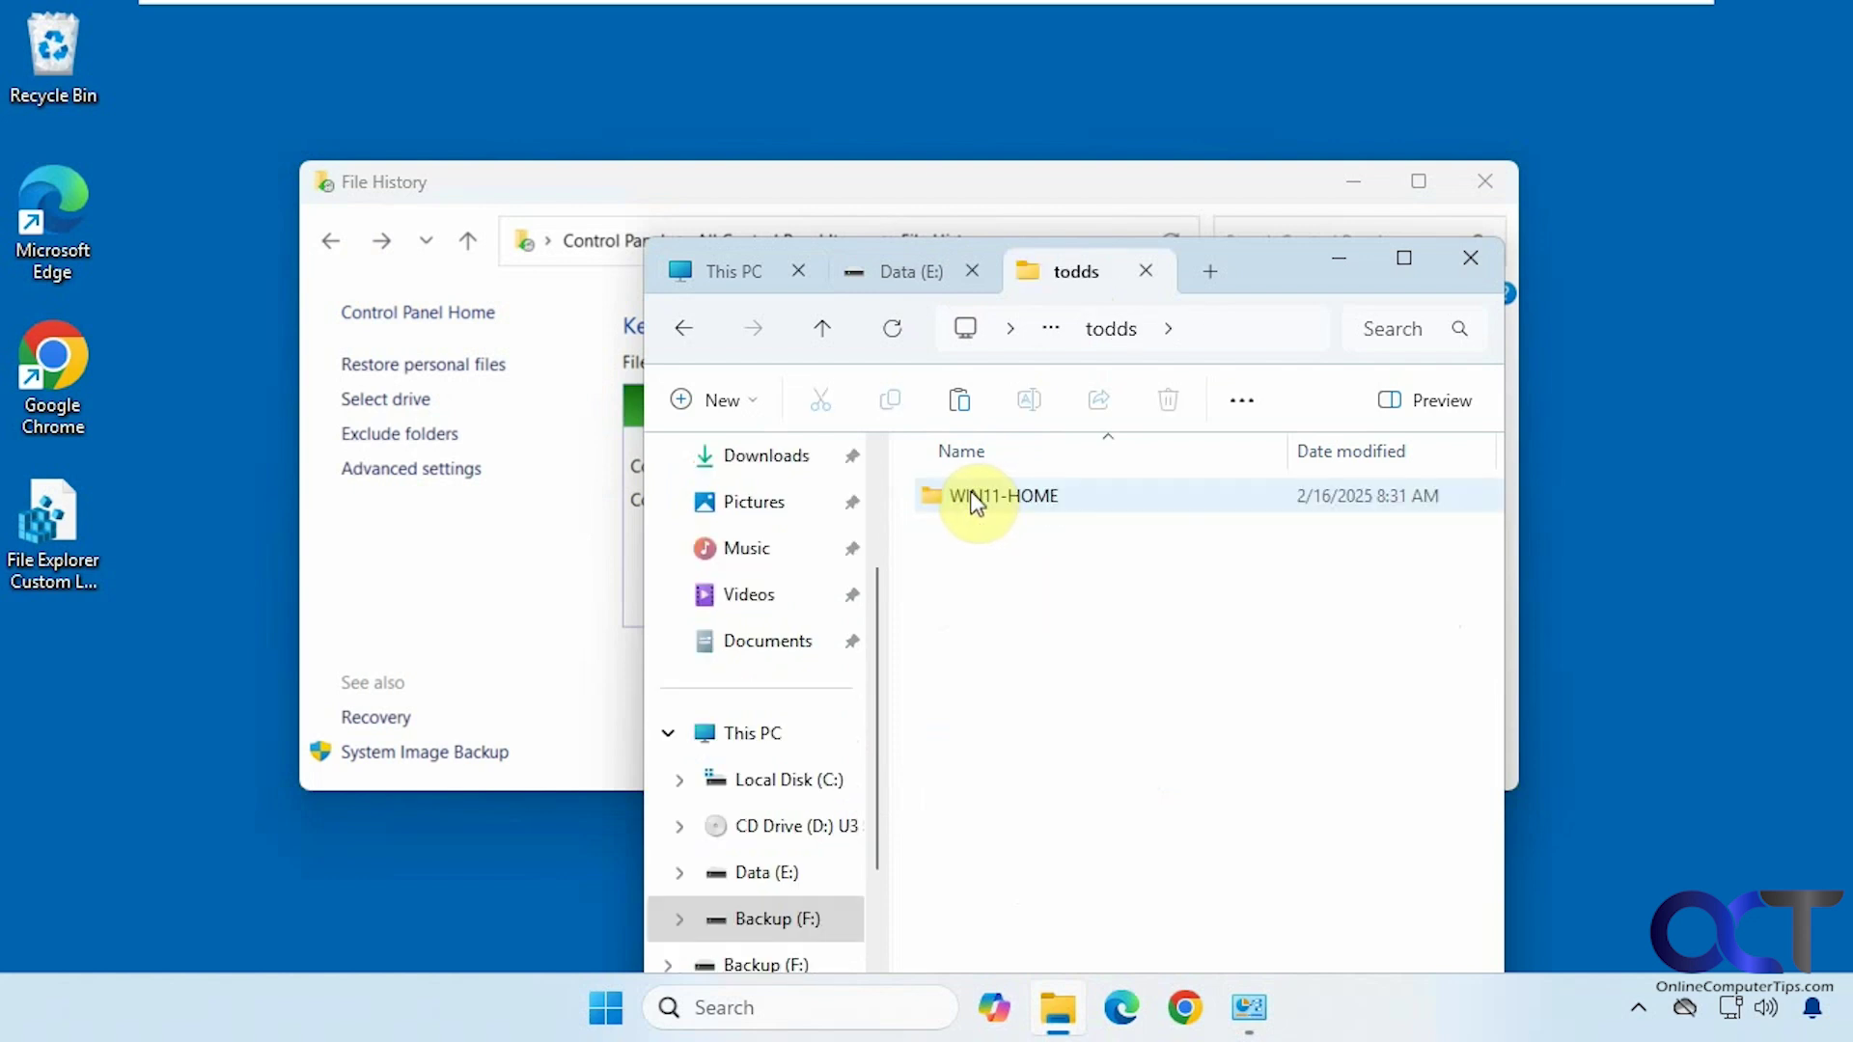
{"action": "double_click", "coordinate": [975, 498]}
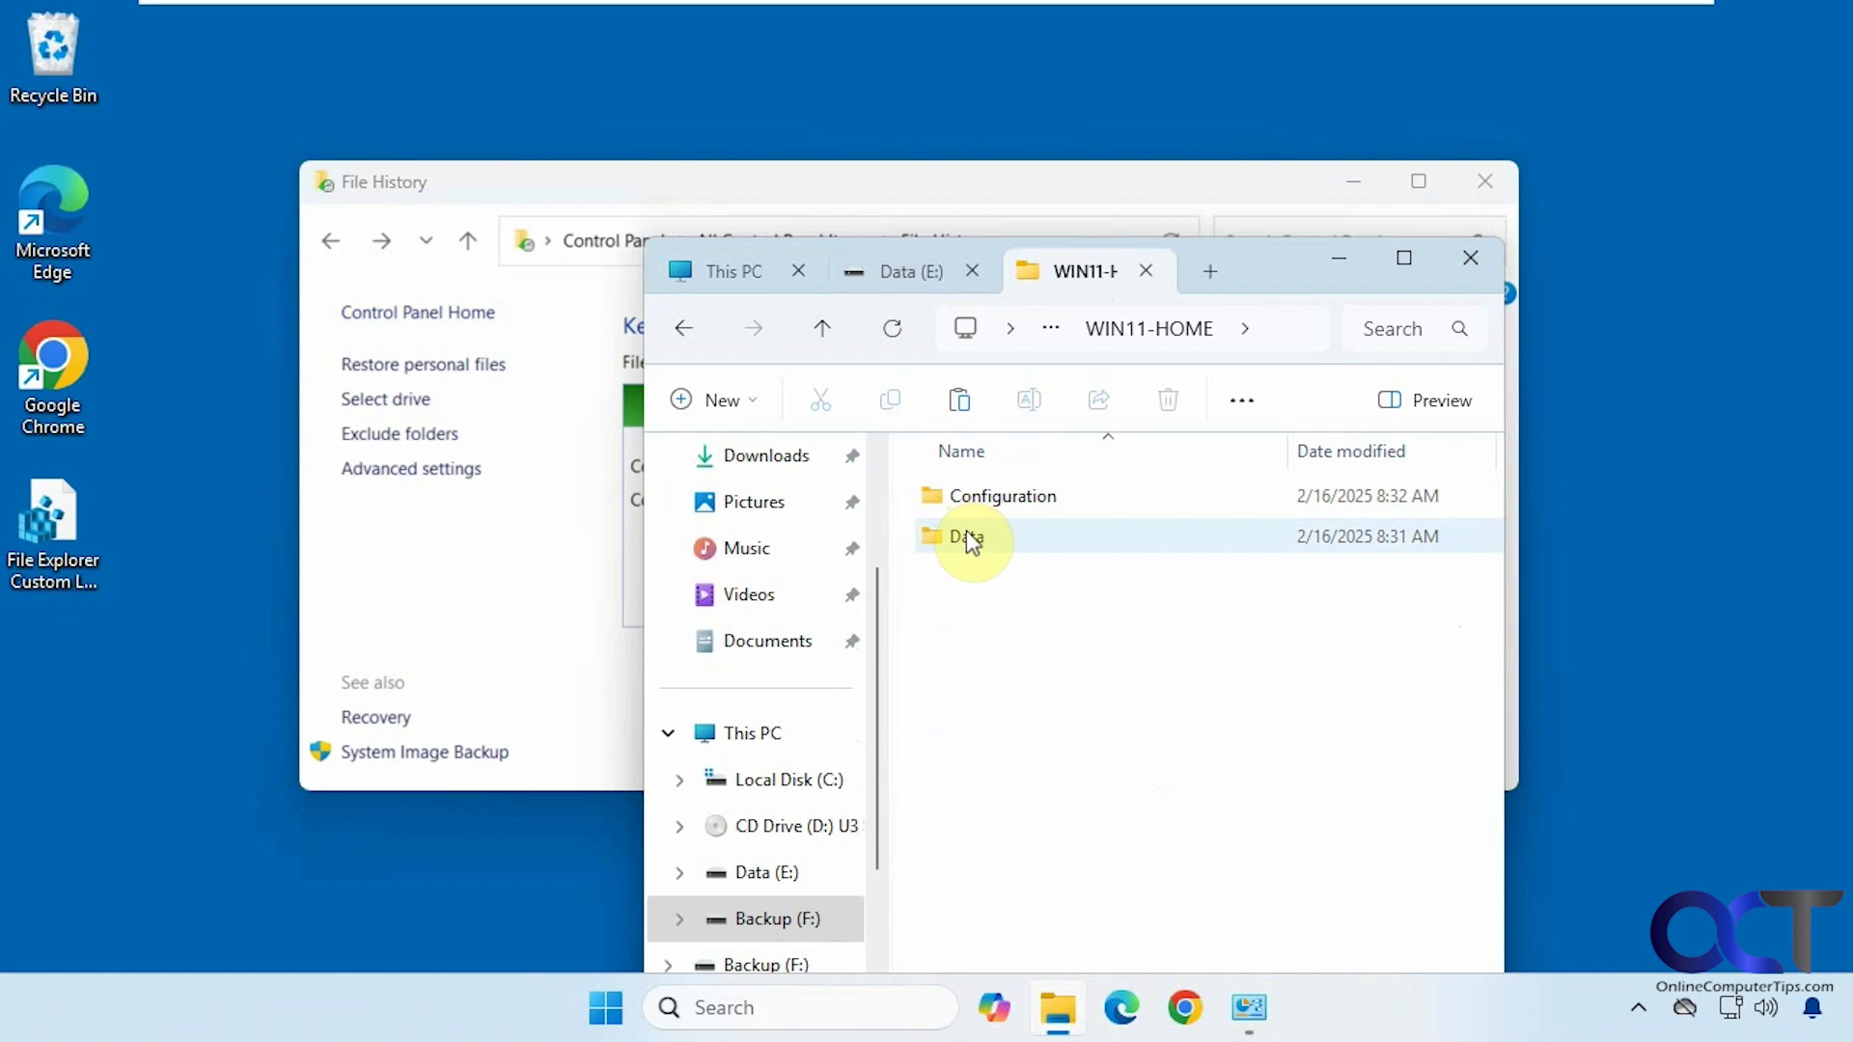
{"action": "double_click", "coordinate": [965, 532]}
{"action": "double_click", "coordinate": [963, 499]}
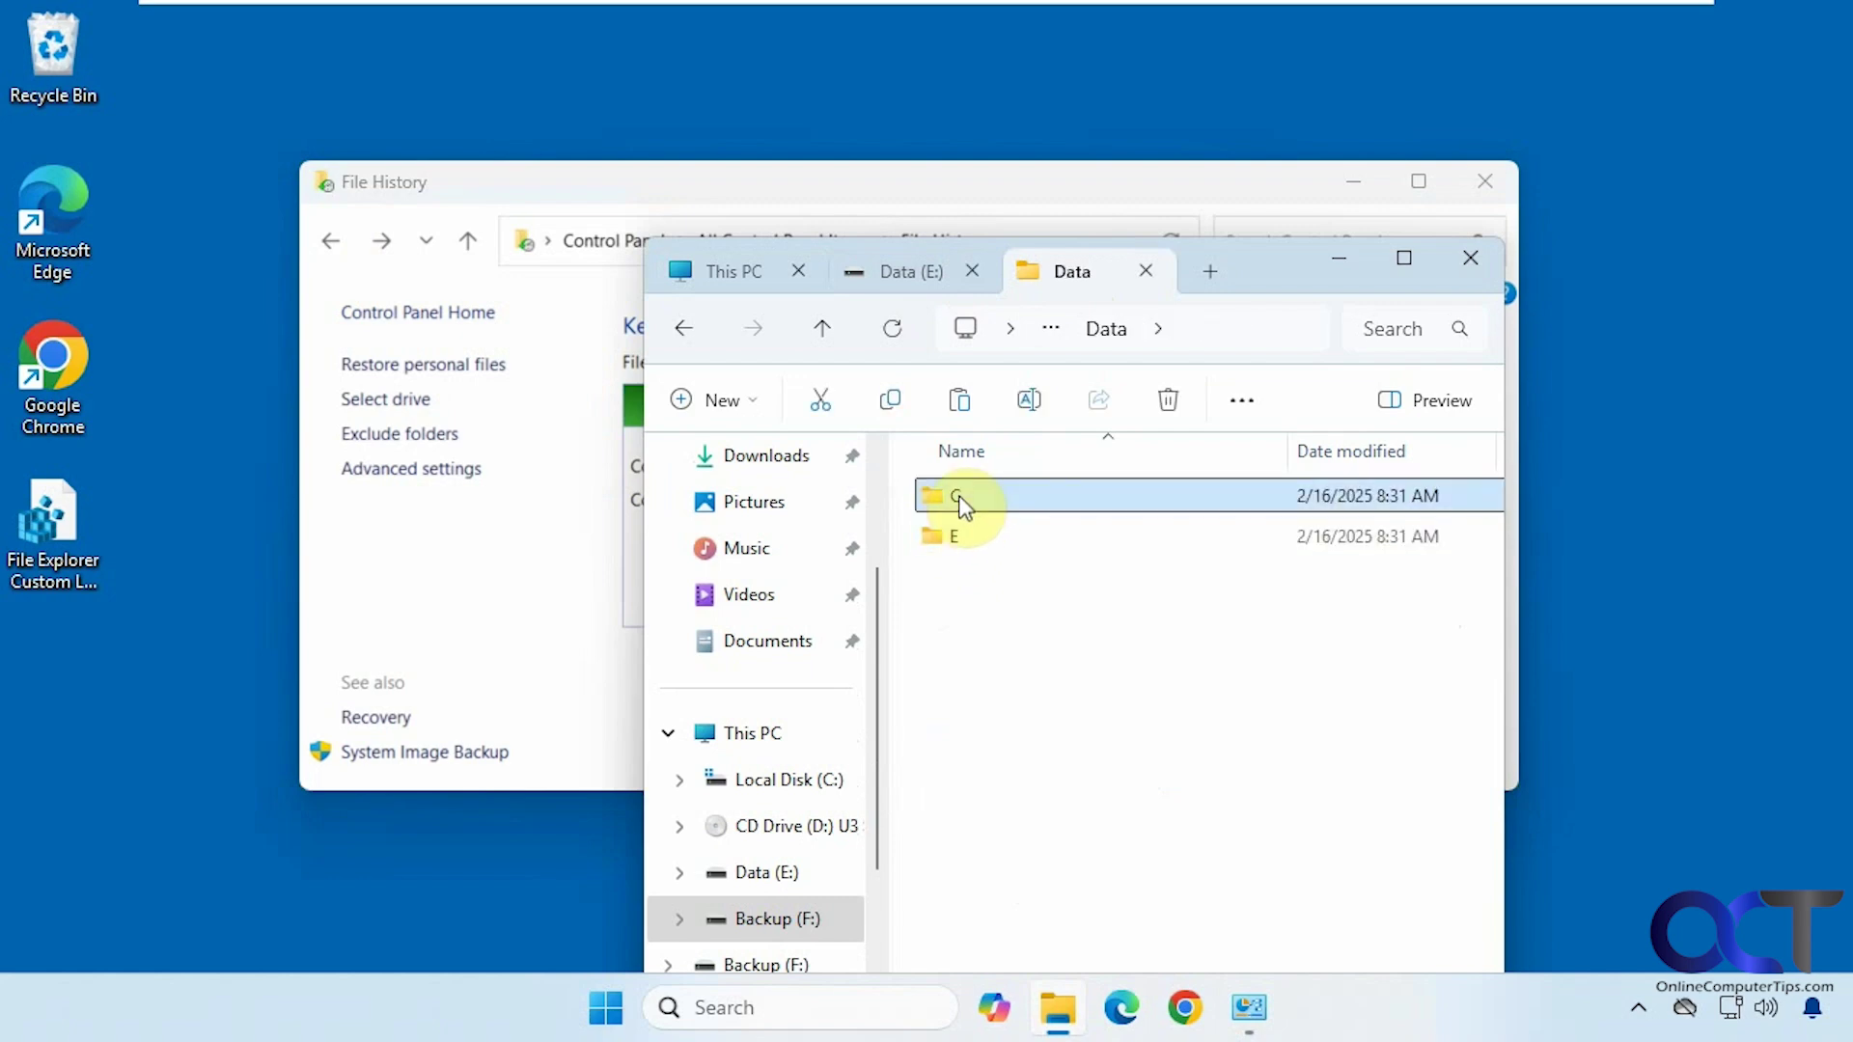
{"action": "double_click", "coordinate": [964, 499]}
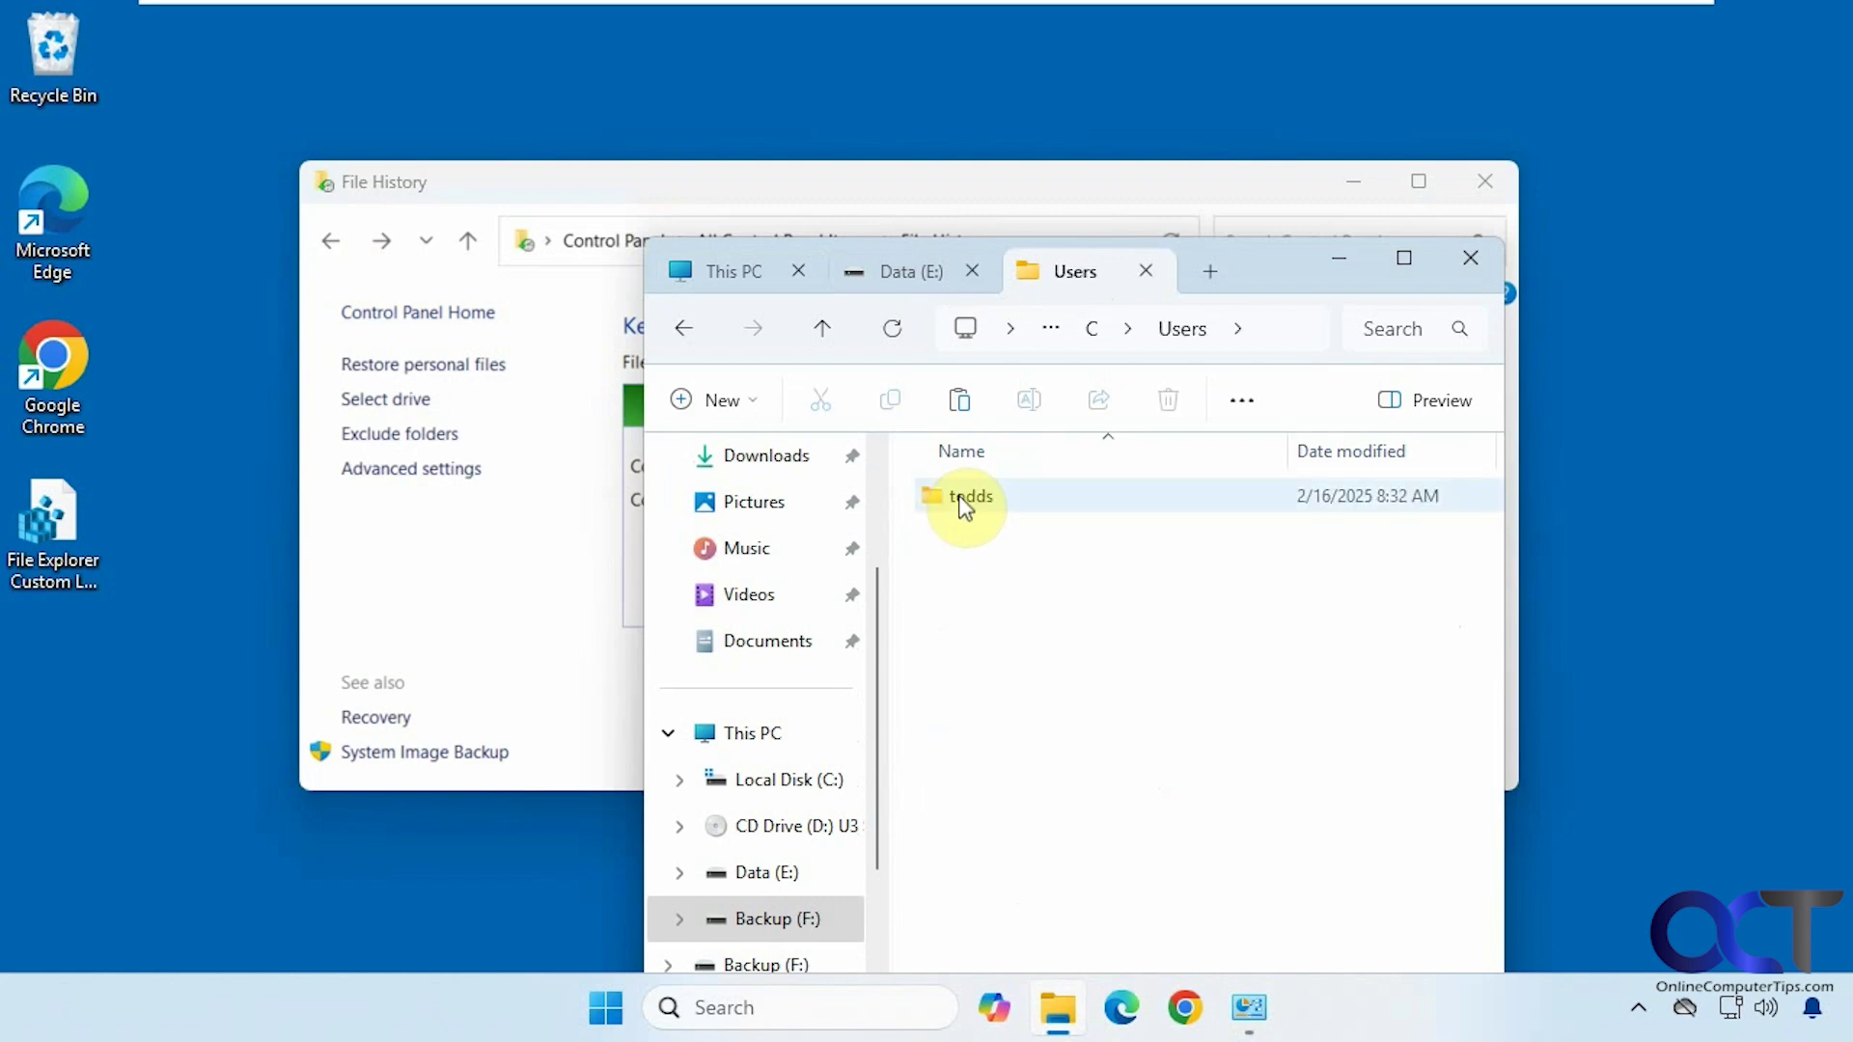
{"action": "double_click", "coordinate": [962, 502]}
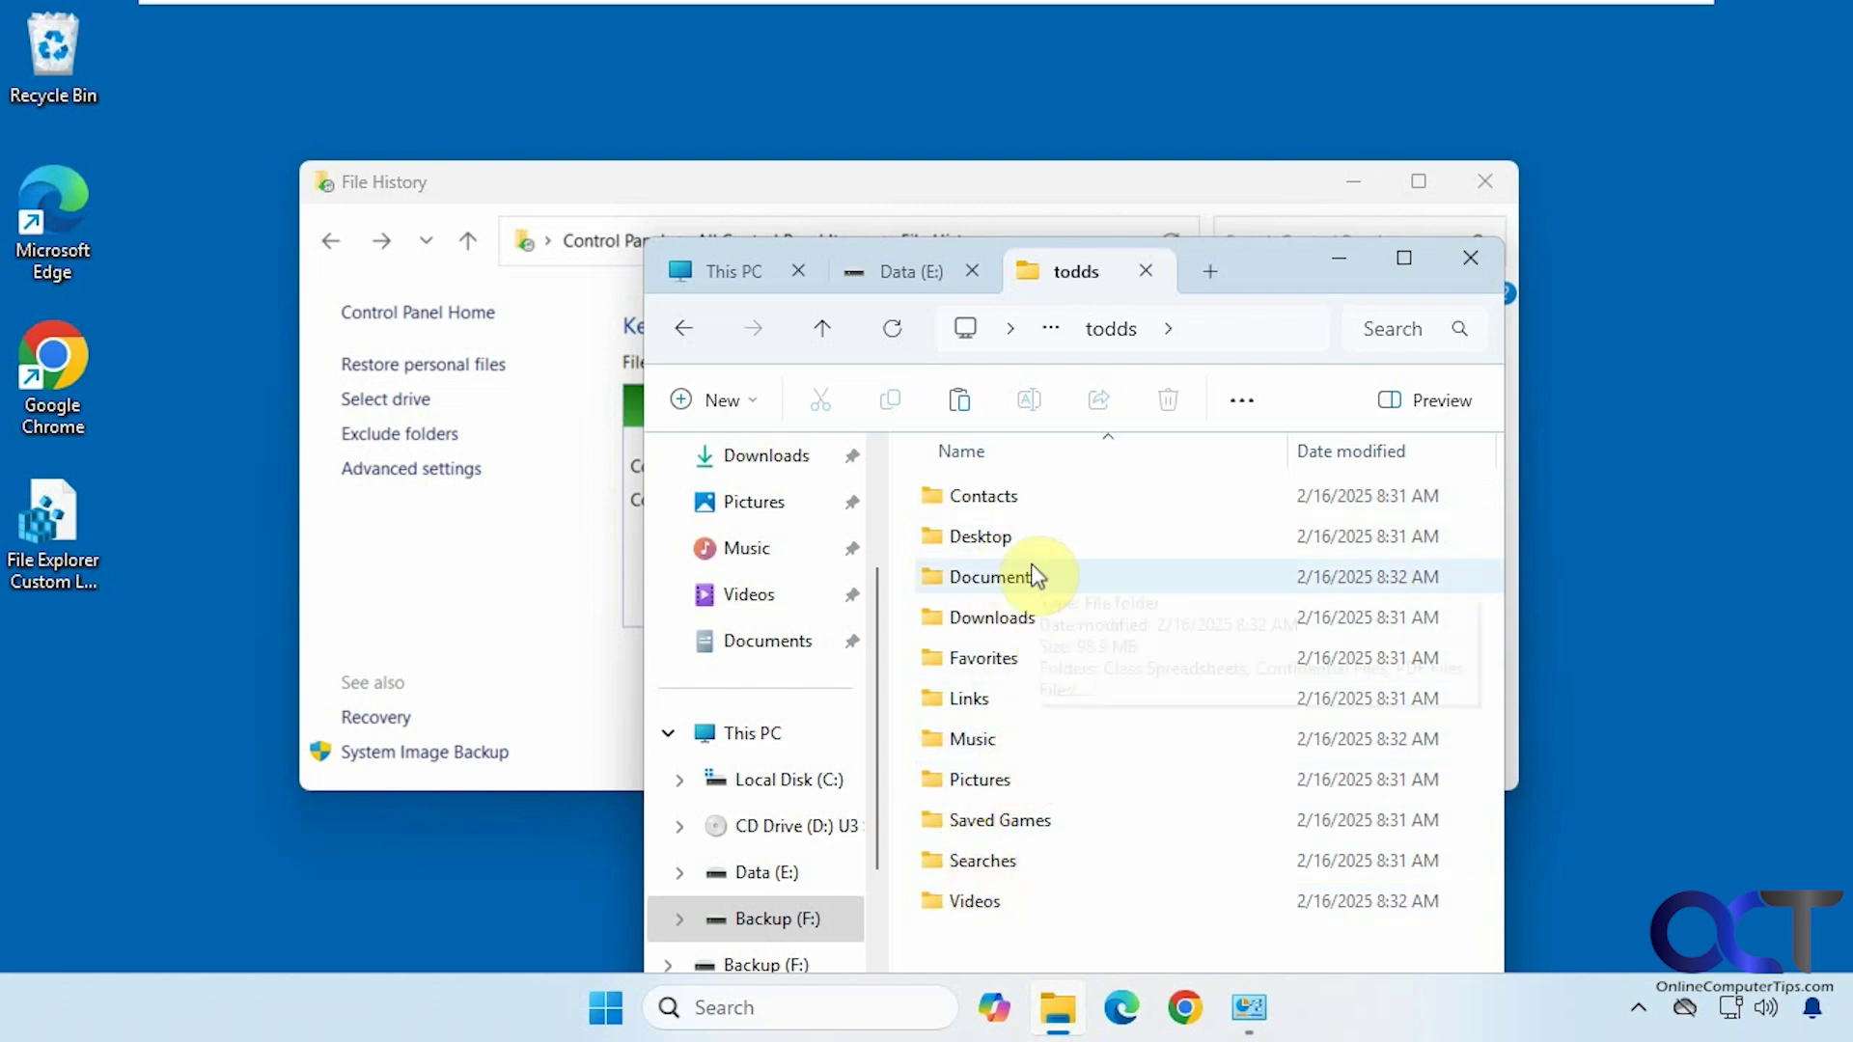
Navigate back to the backup's Data folder and open the backed-up E folder
{"action": "left_click", "coordinate": [683, 331]}
{"action": "left_click", "coordinate": [683, 333]}
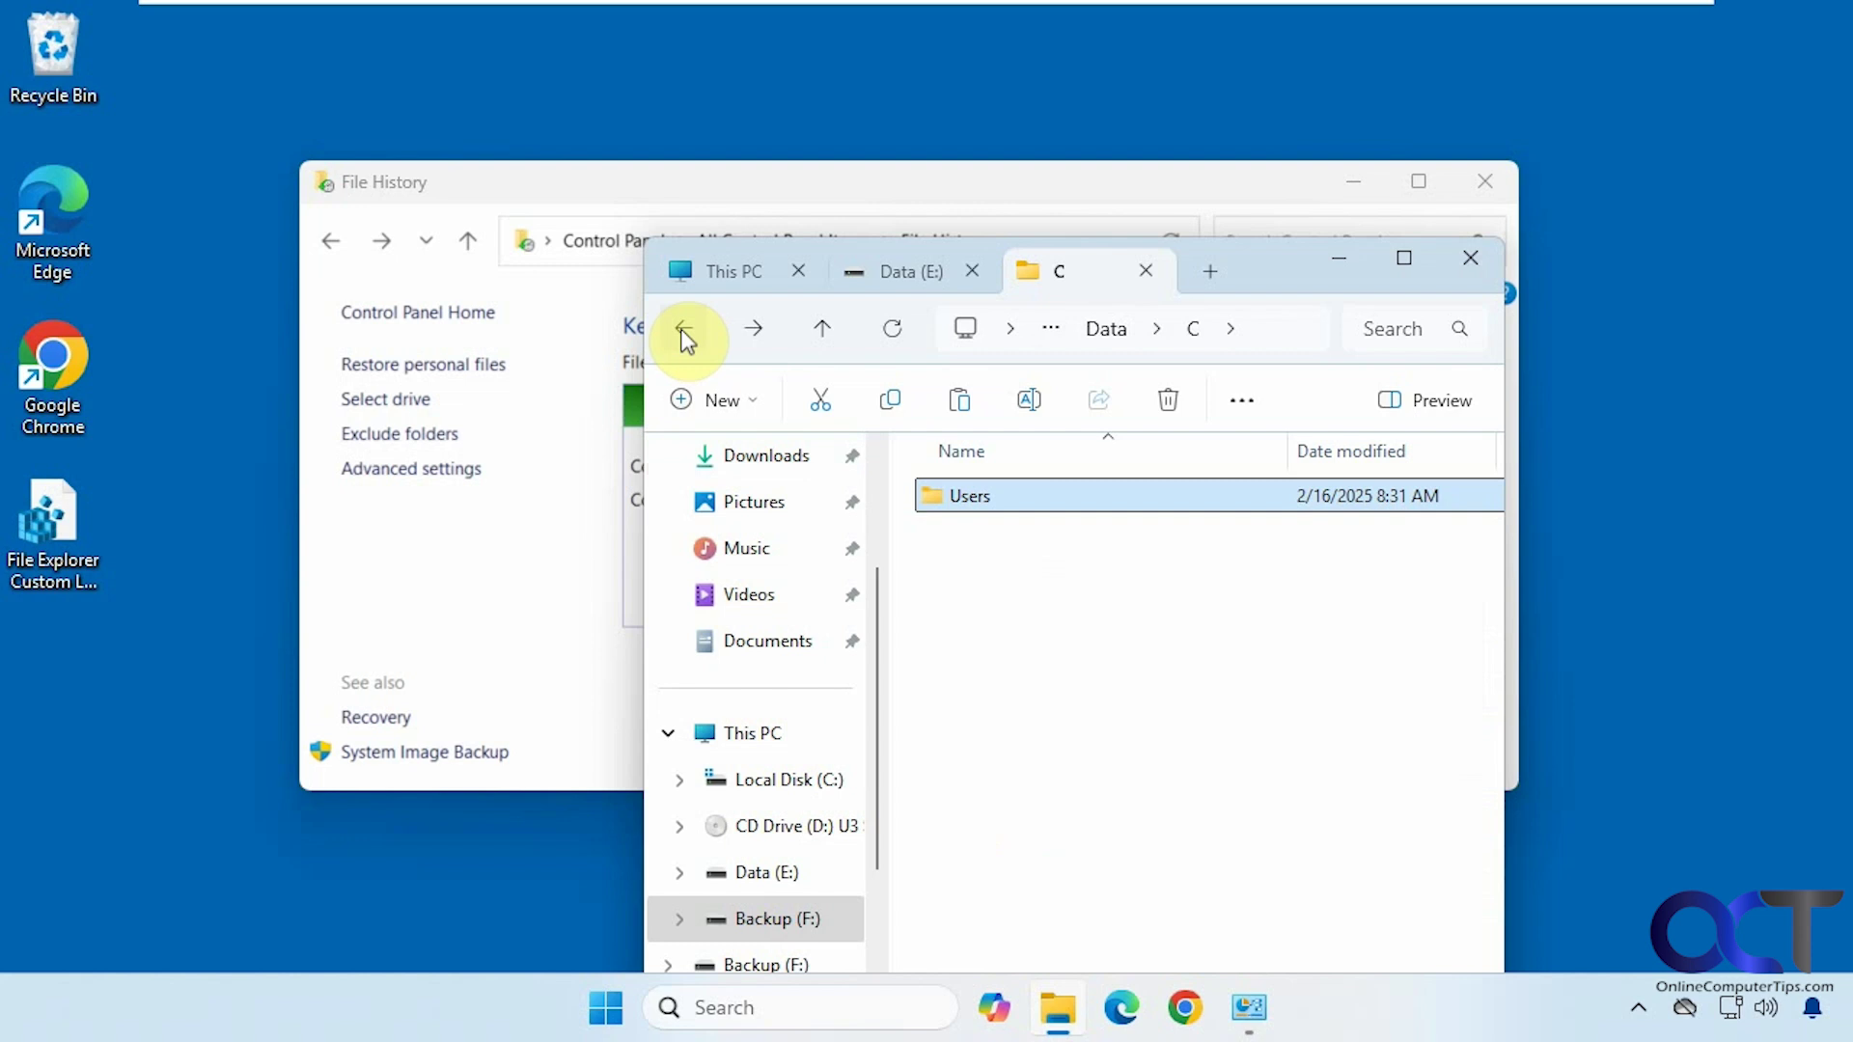
{"action": "left_click", "coordinate": [684, 333]}
{"action": "left_click", "coordinate": [683, 333]}
{"action": "left_click", "coordinate": [754, 330]}
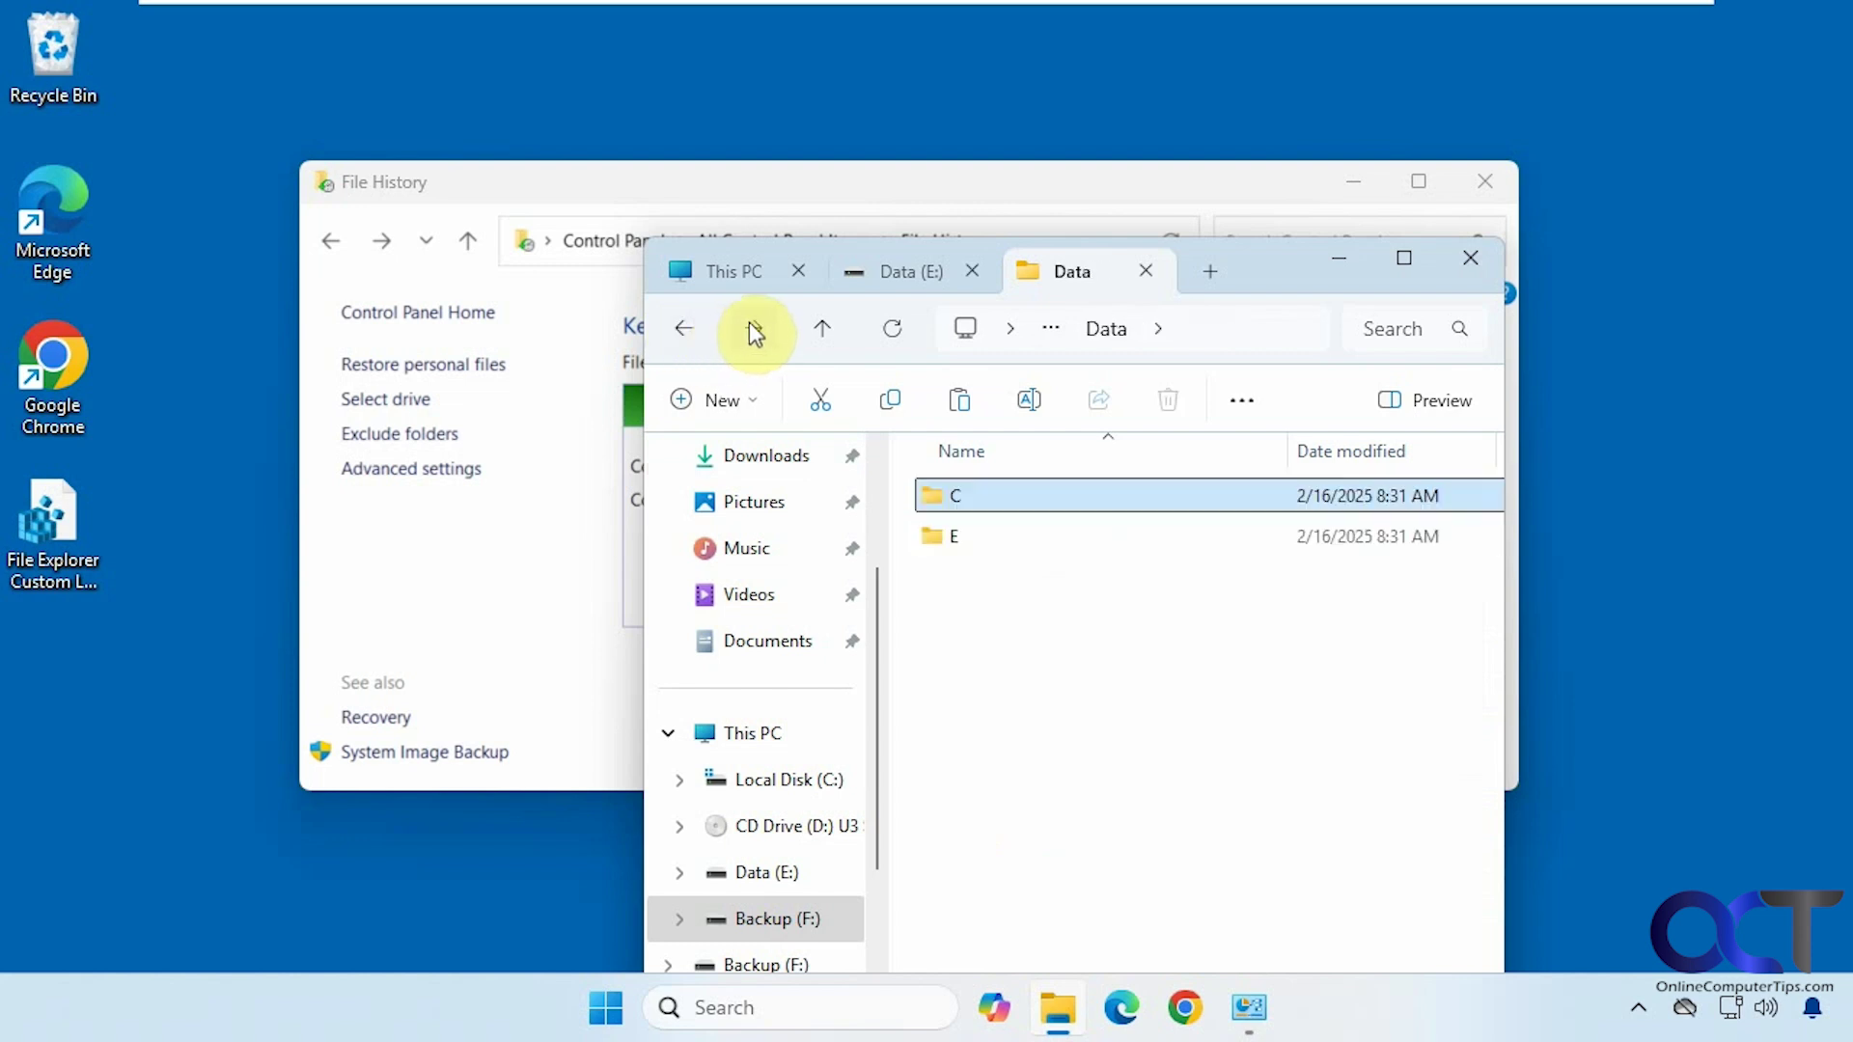
{"action": "double_click", "coordinate": [960, 539]}
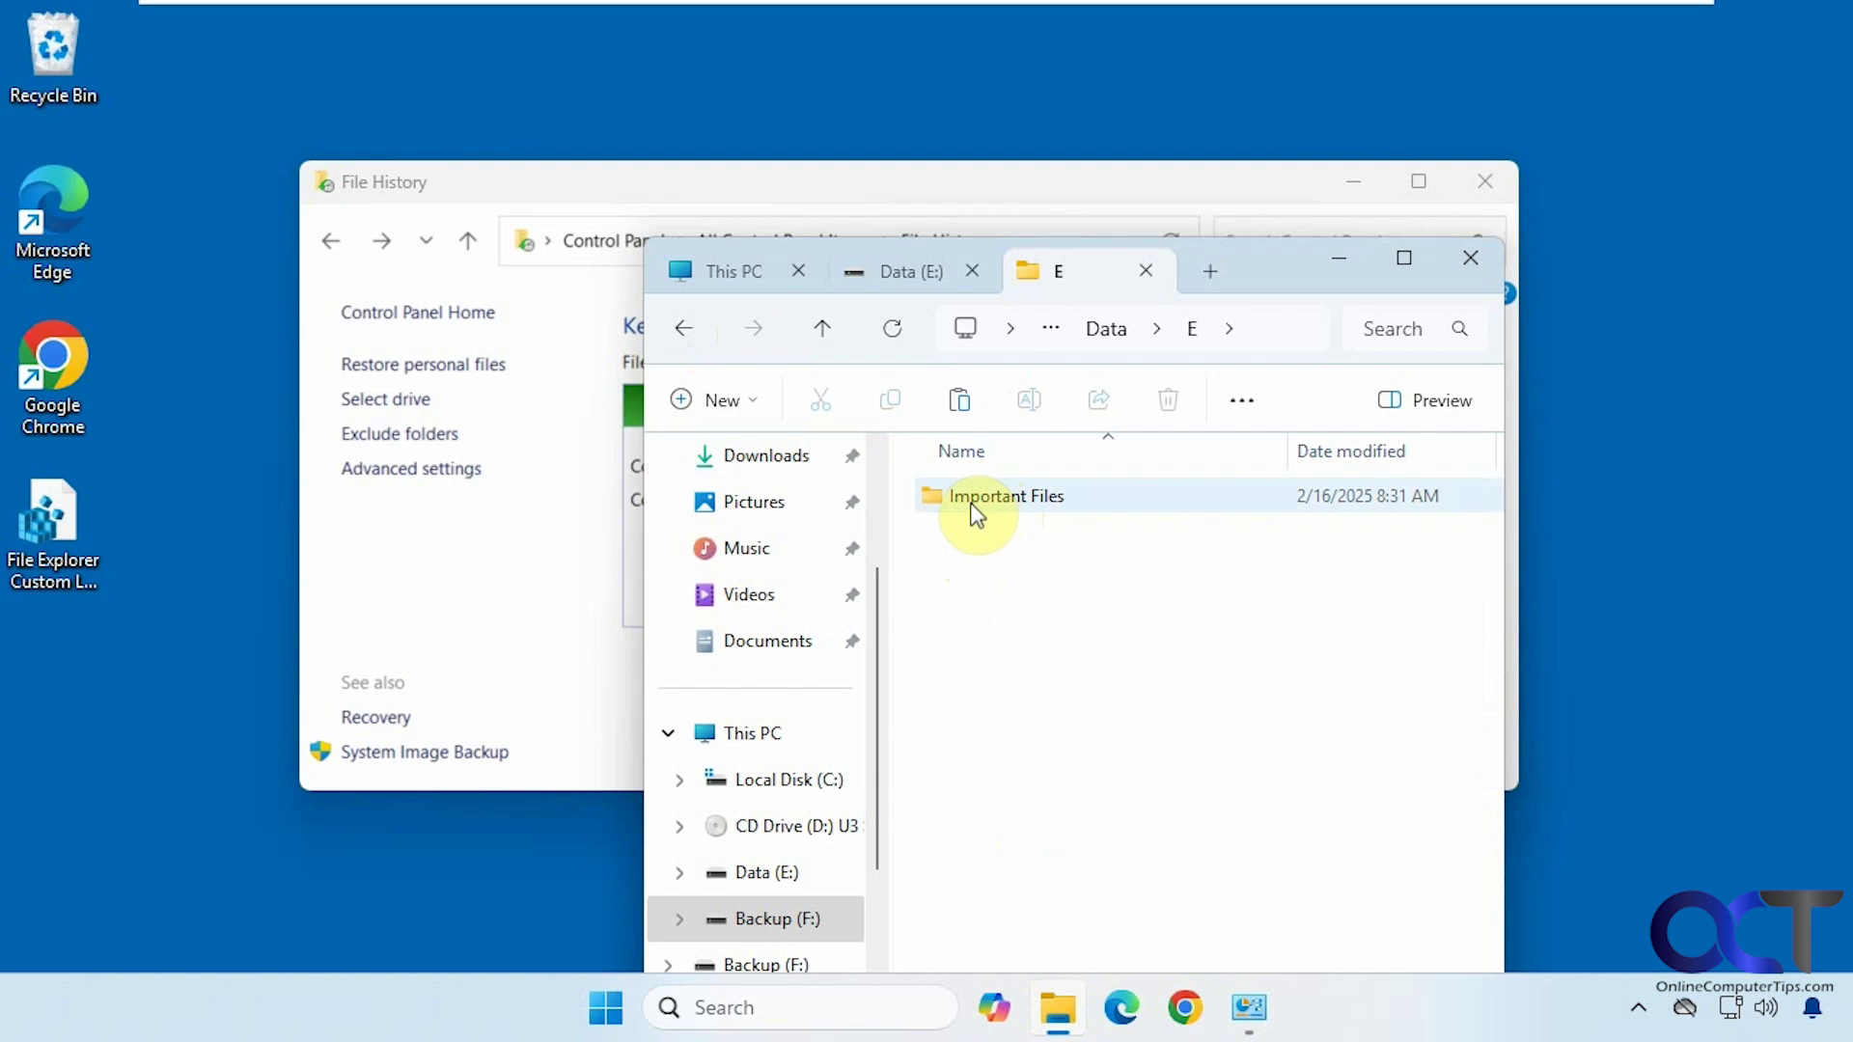
Show the live Data (E:) drive, select Important Files, and move the Explorer window higher
{"action": "mouse_move", "coordinate": [981, 513]}
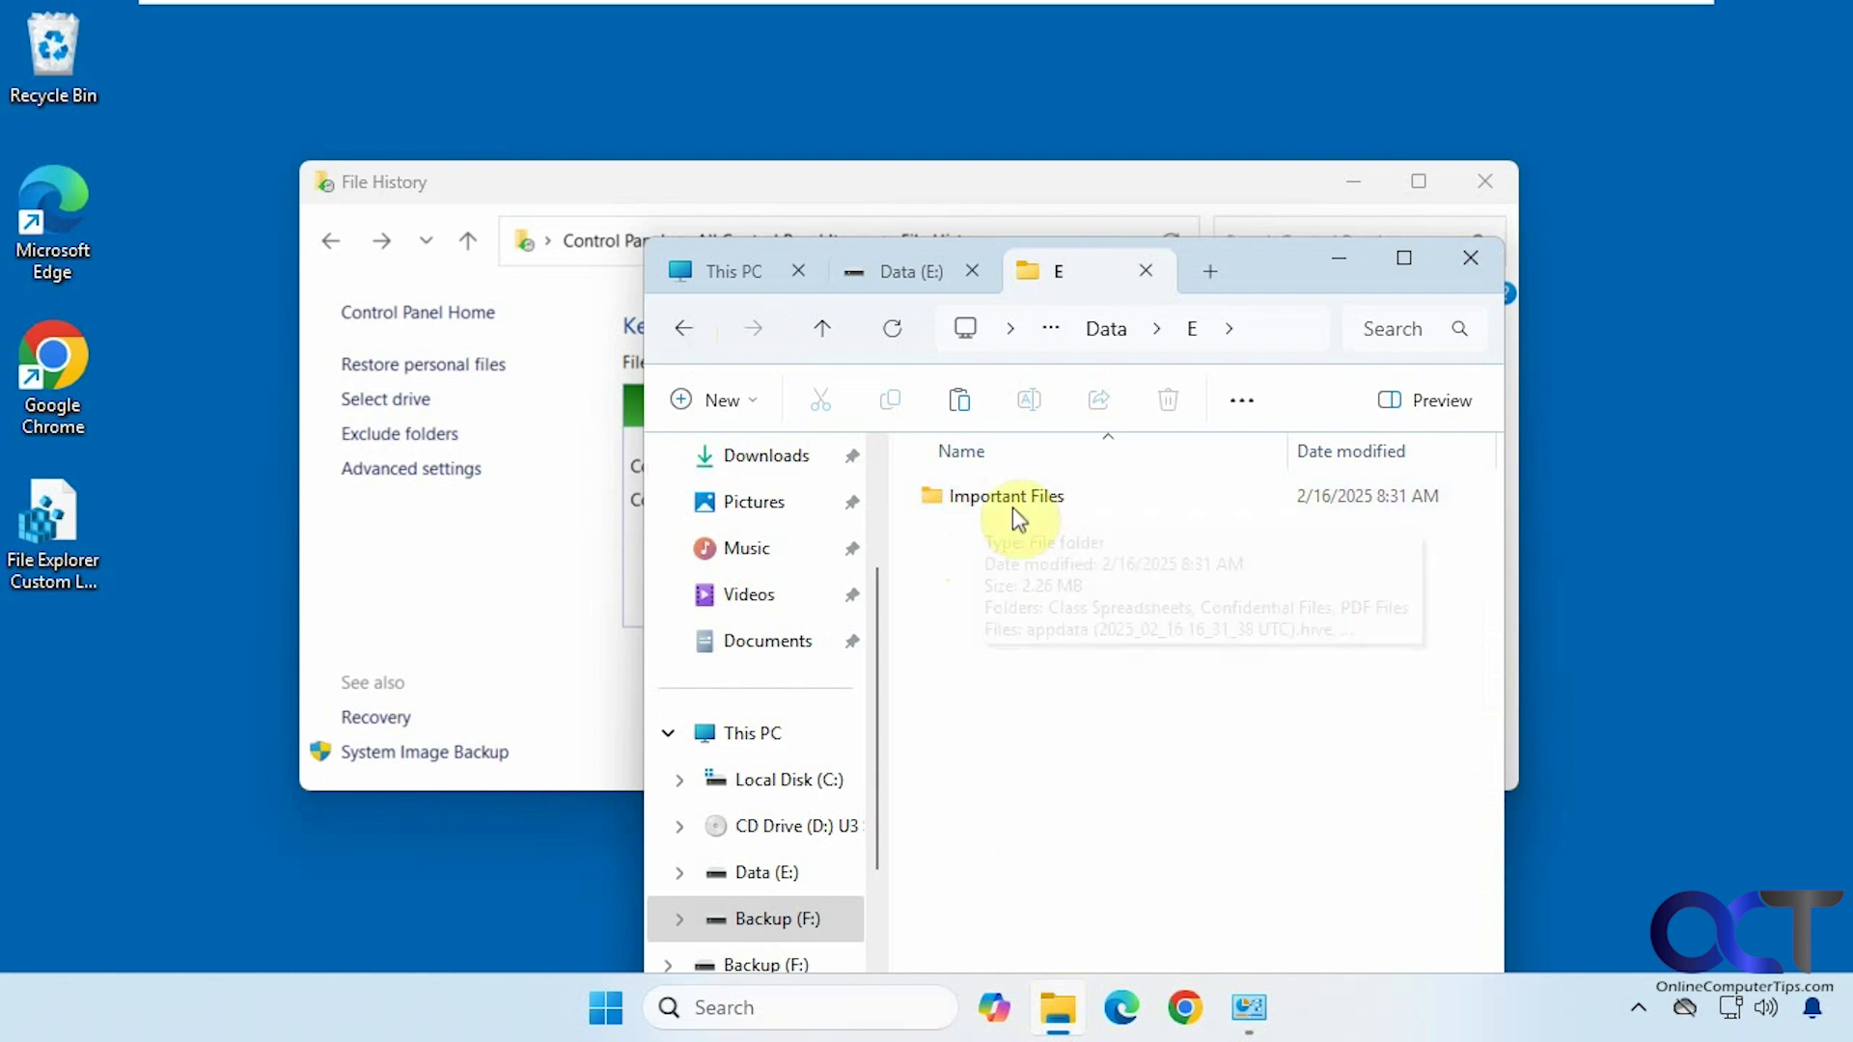
{"action": "left_click", "coordinate": [909, 270]}
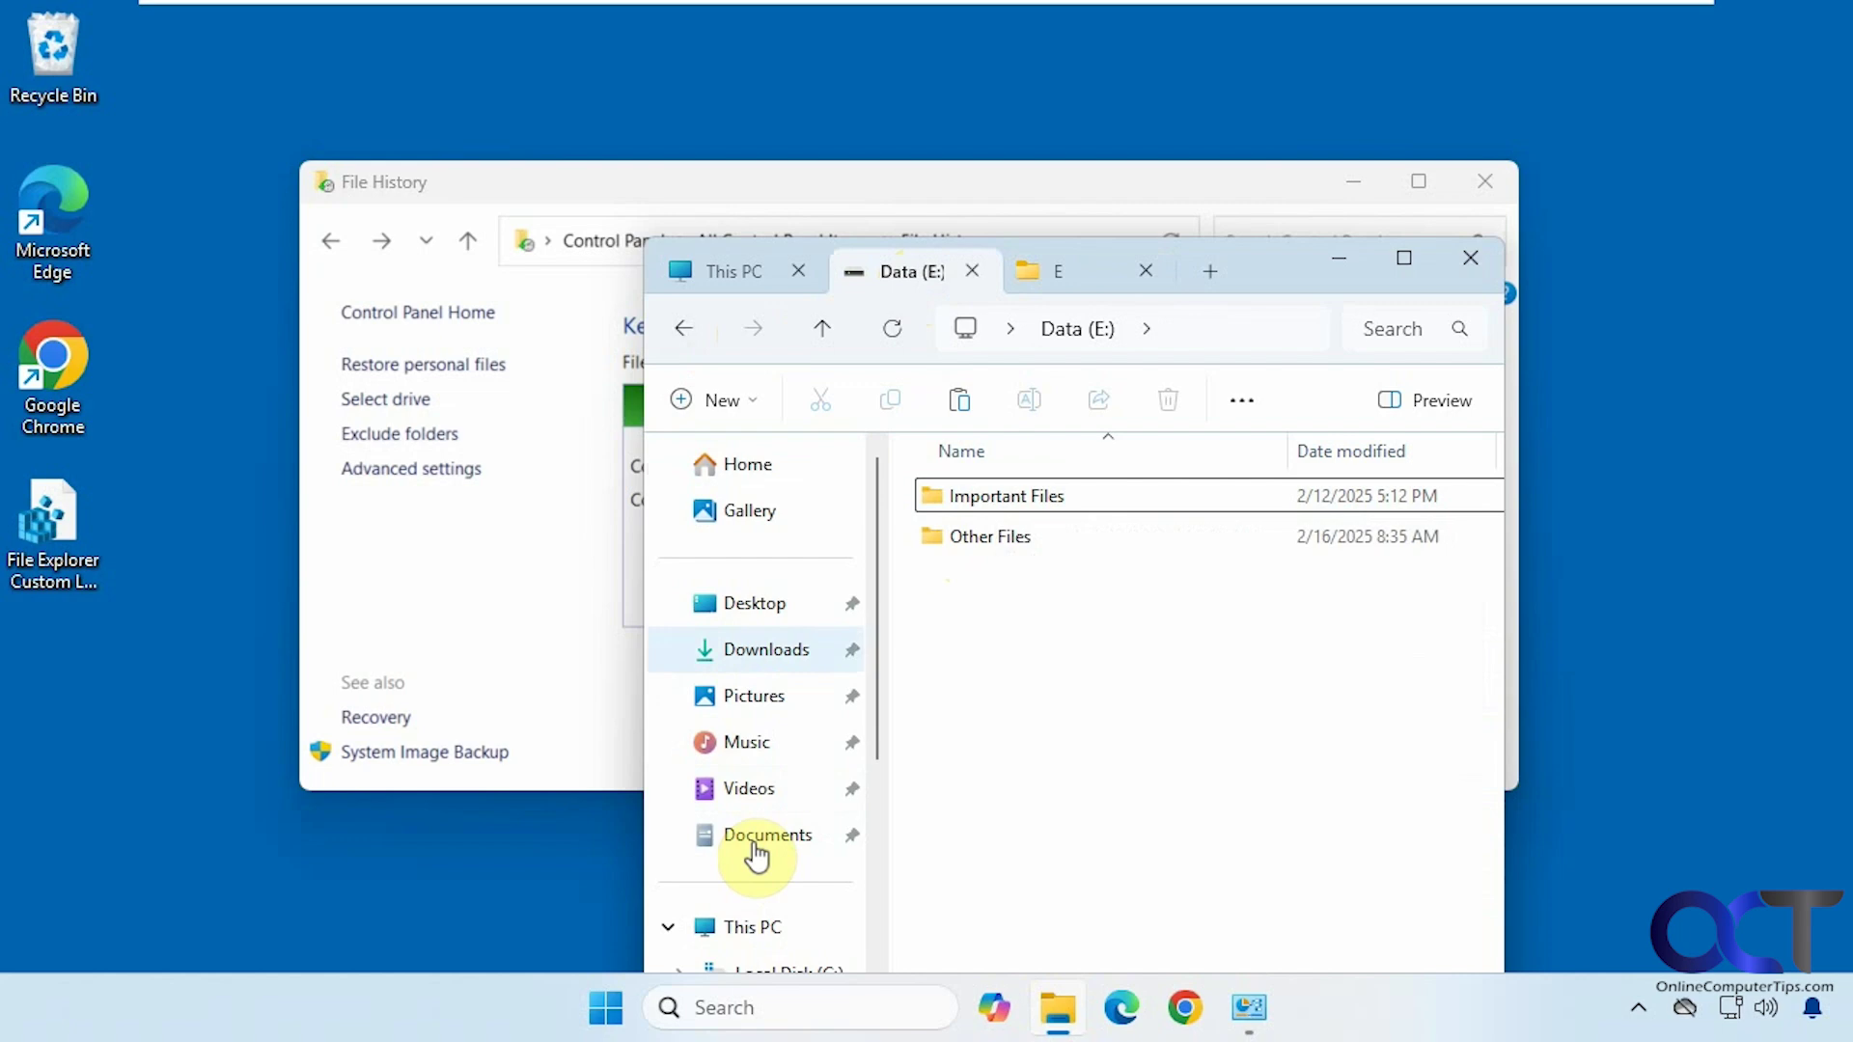
{"action": "left_click", "coordinate": [1000, 484]}
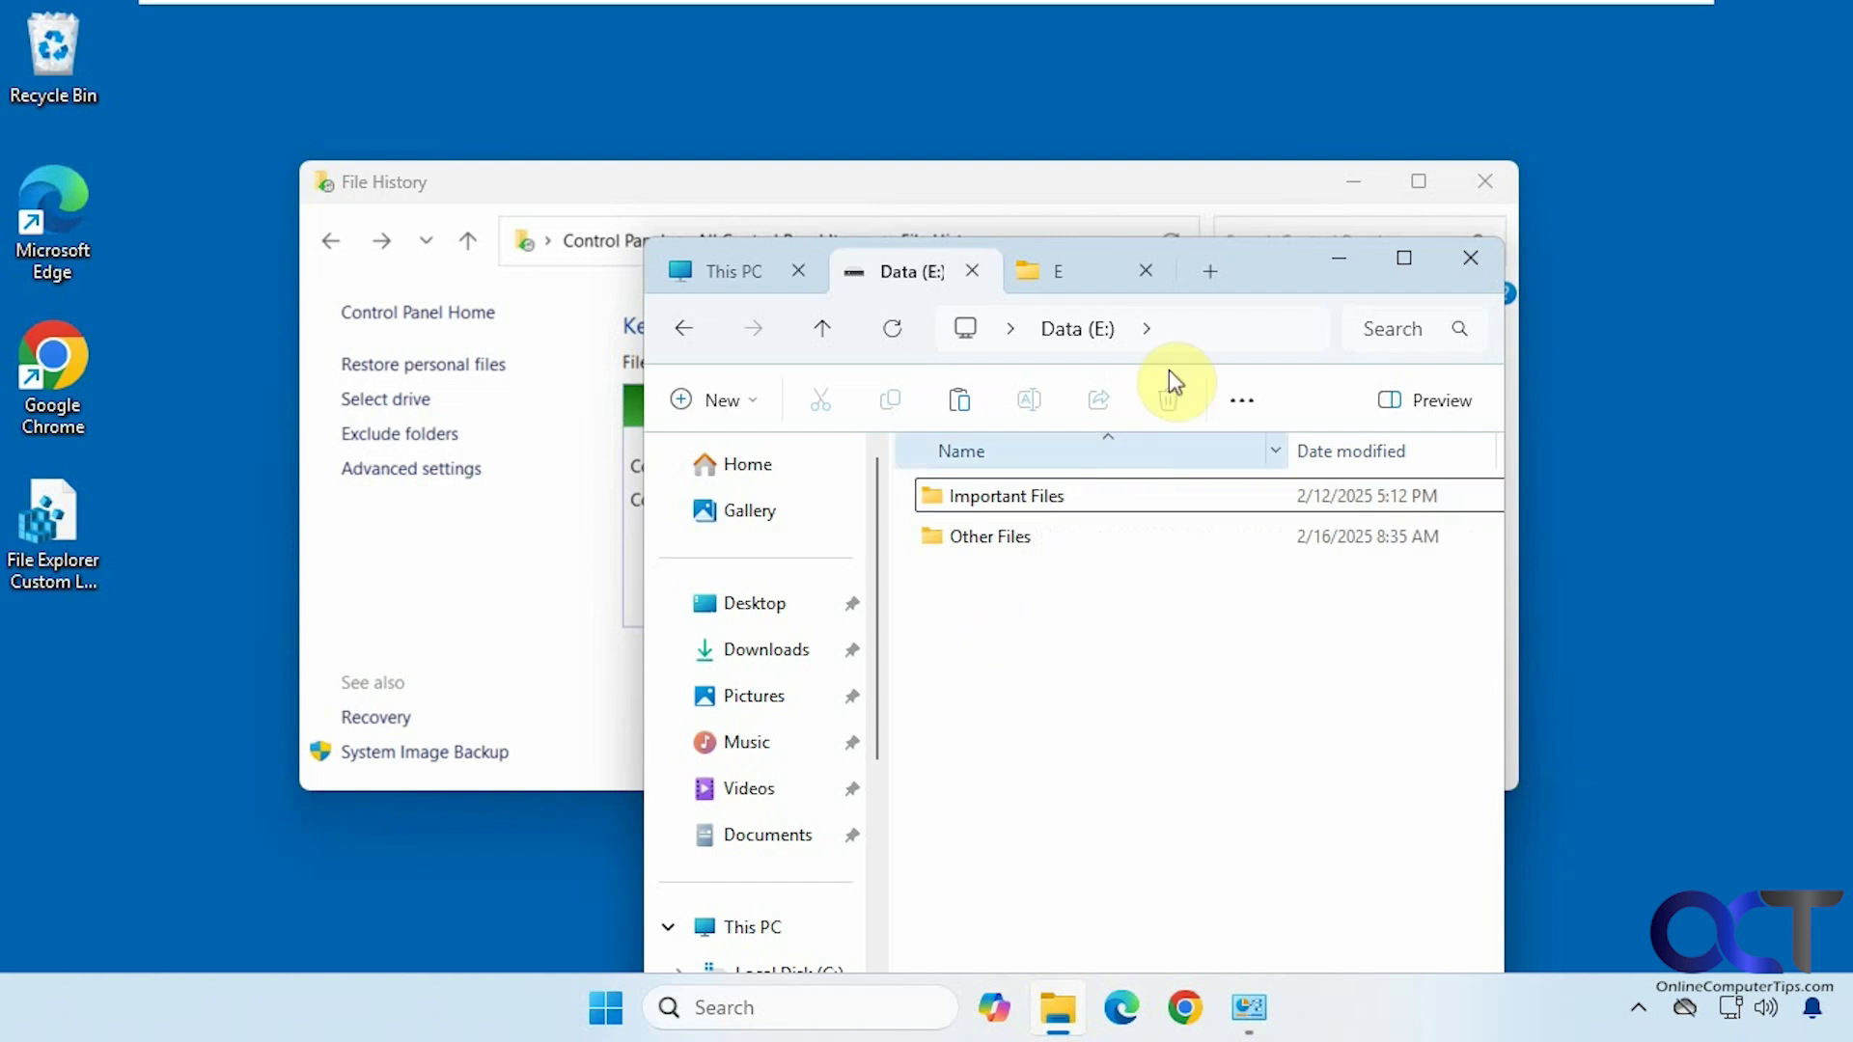
{"action": "left_click_drag", "start_coordinate": [1270, 280], "coordinate": [1264, 178]}
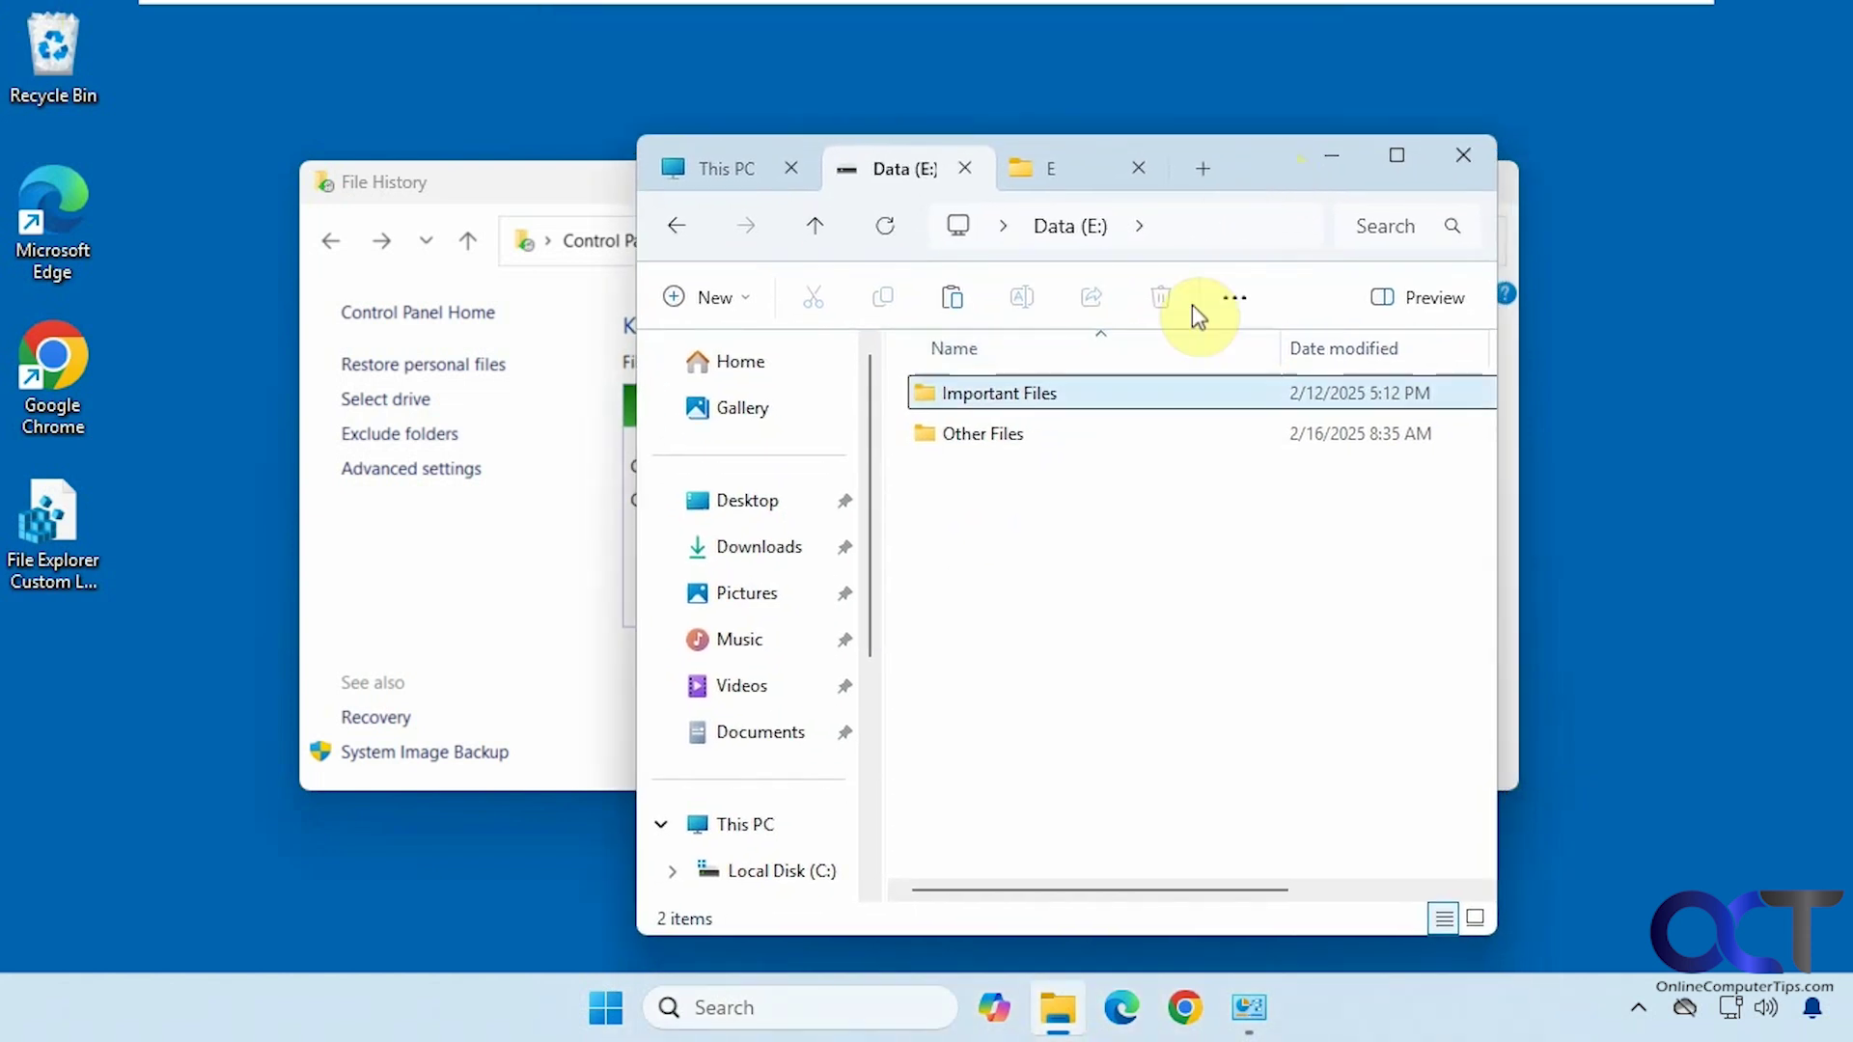
{"action": "mouse_move", "coordinate": [992, 431]}
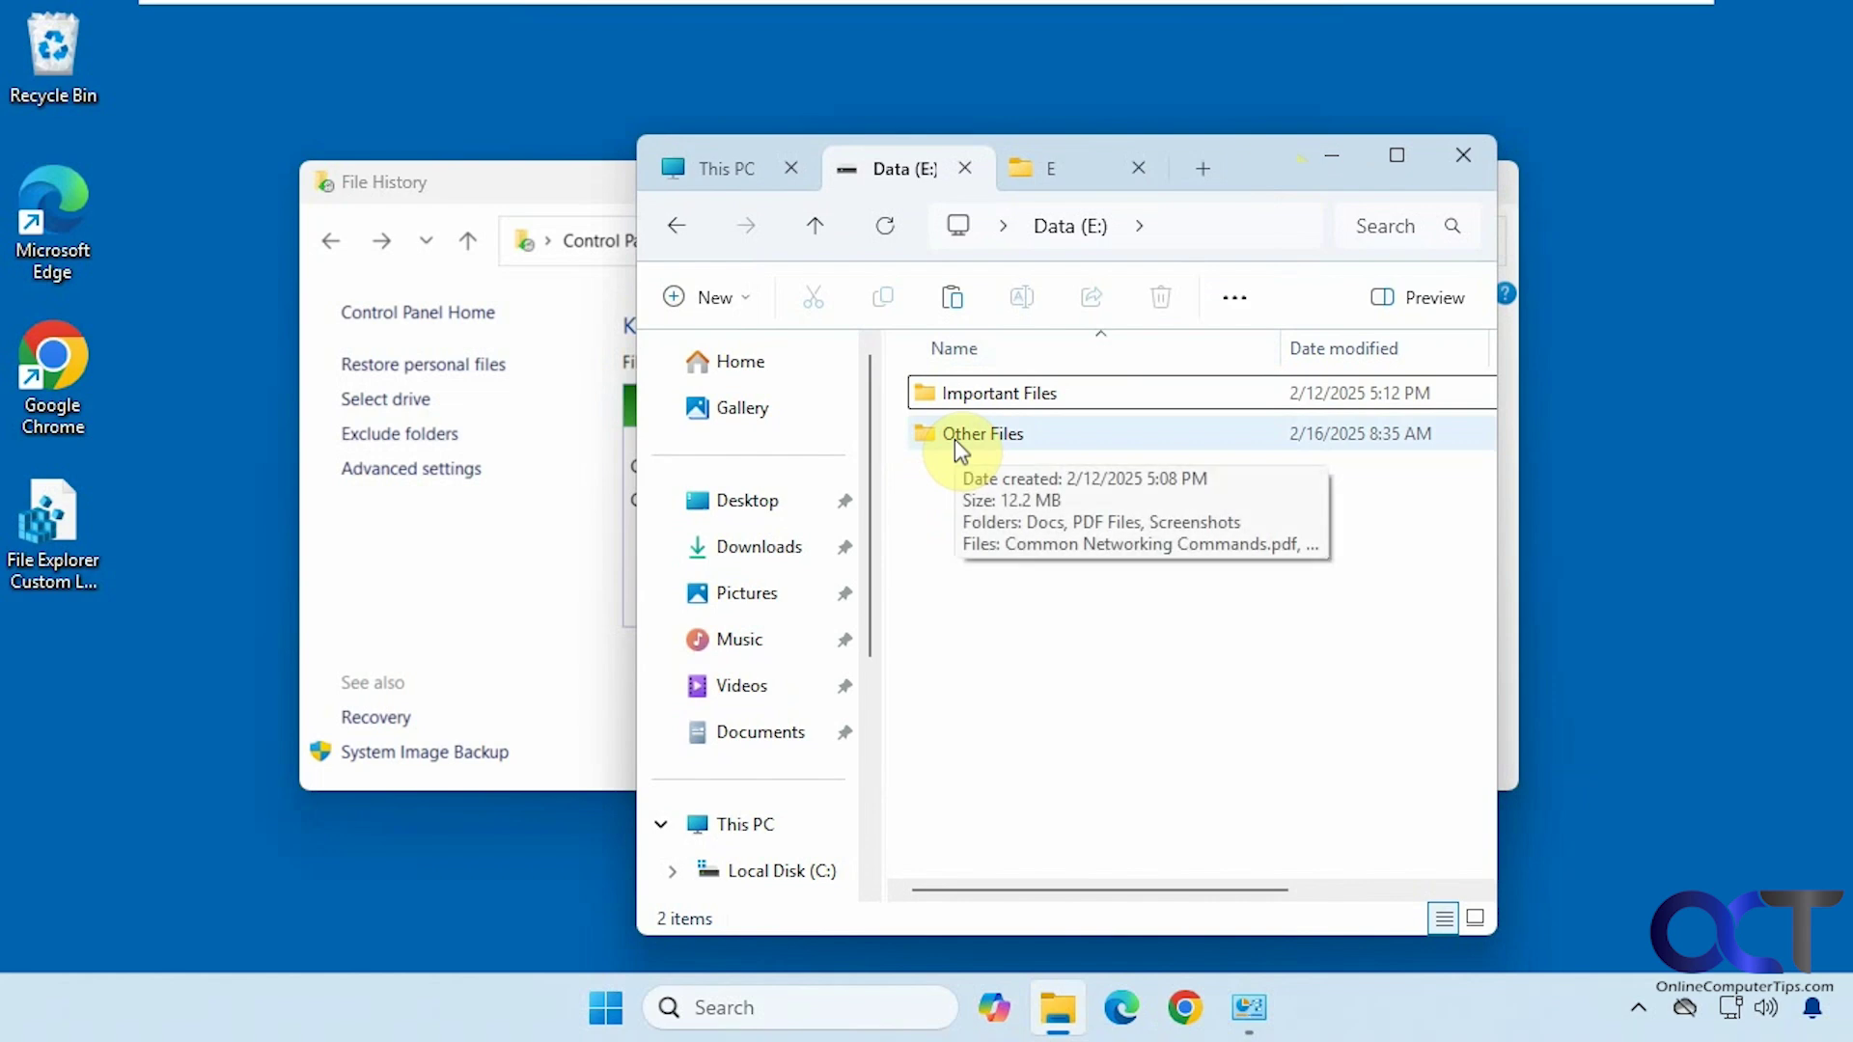
Include the Other Files folder from drive E in the Documents library
{"action": "right_click", "coordinate": [953, 439]}
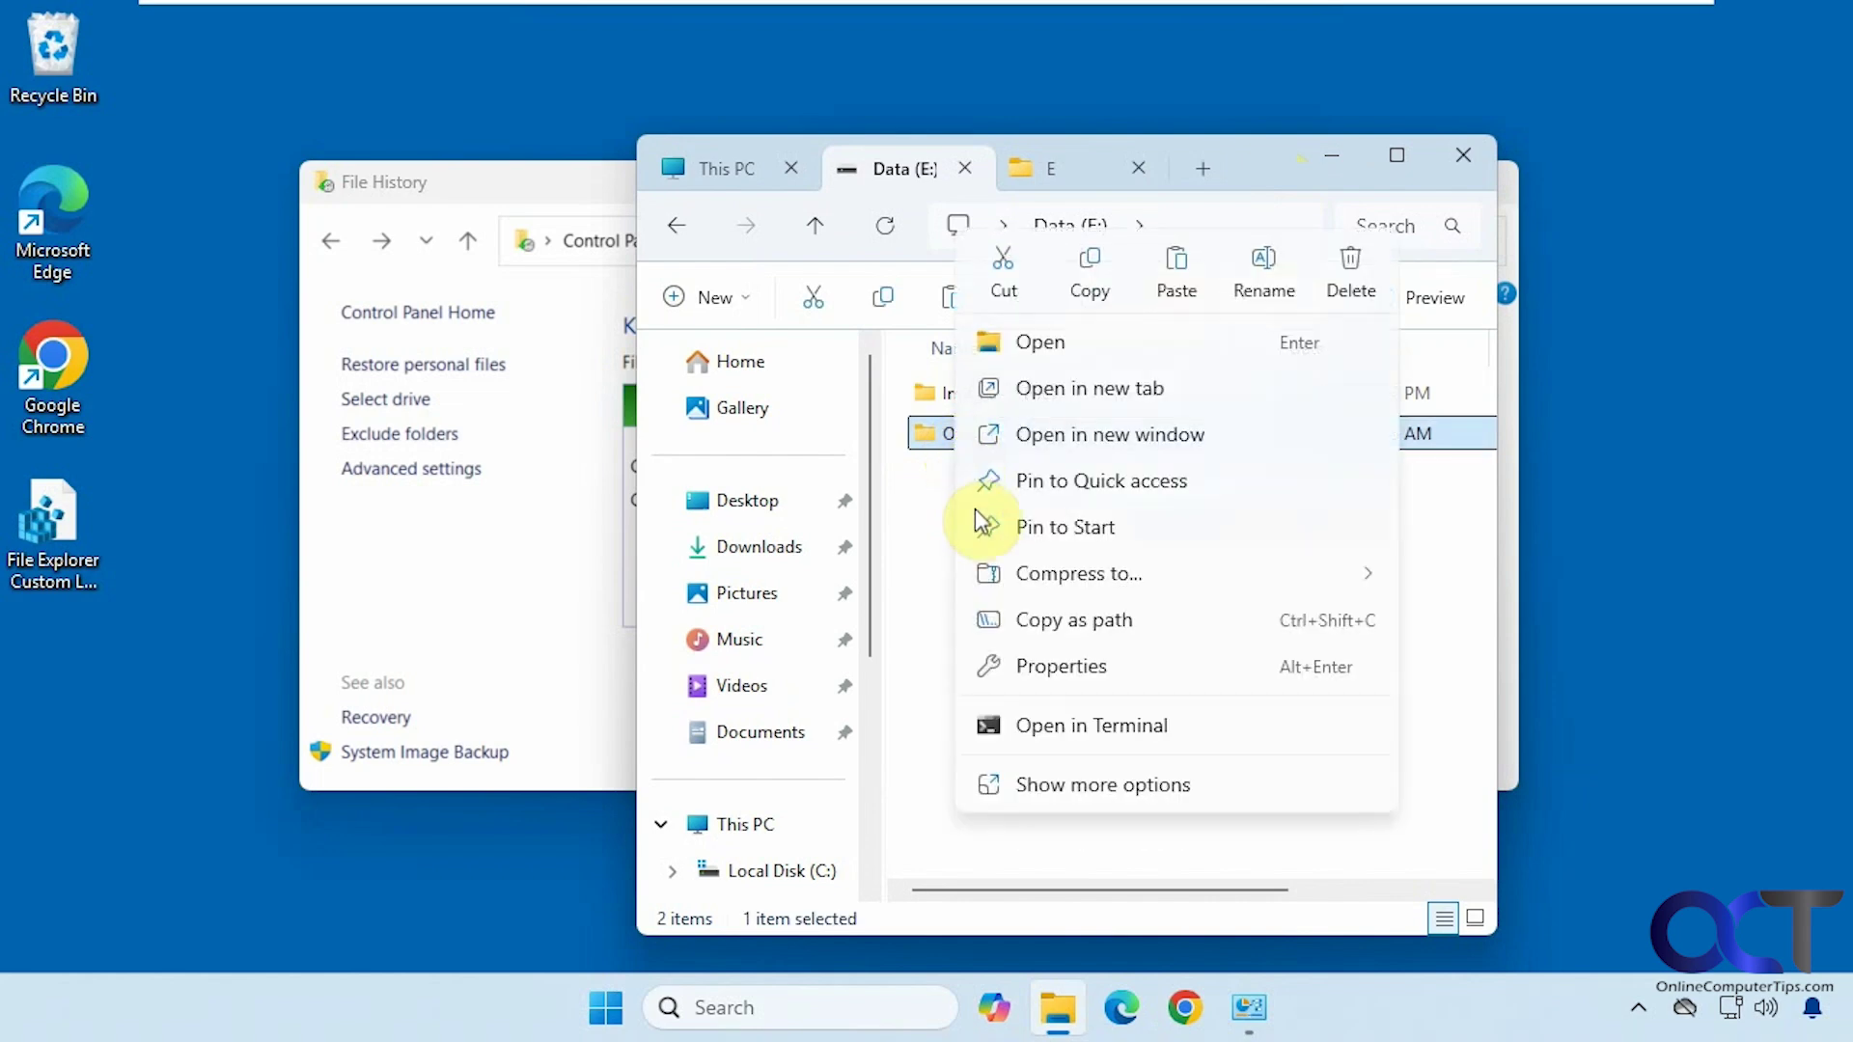
{"action": "left_click", "coordinate": [1061, 781]}
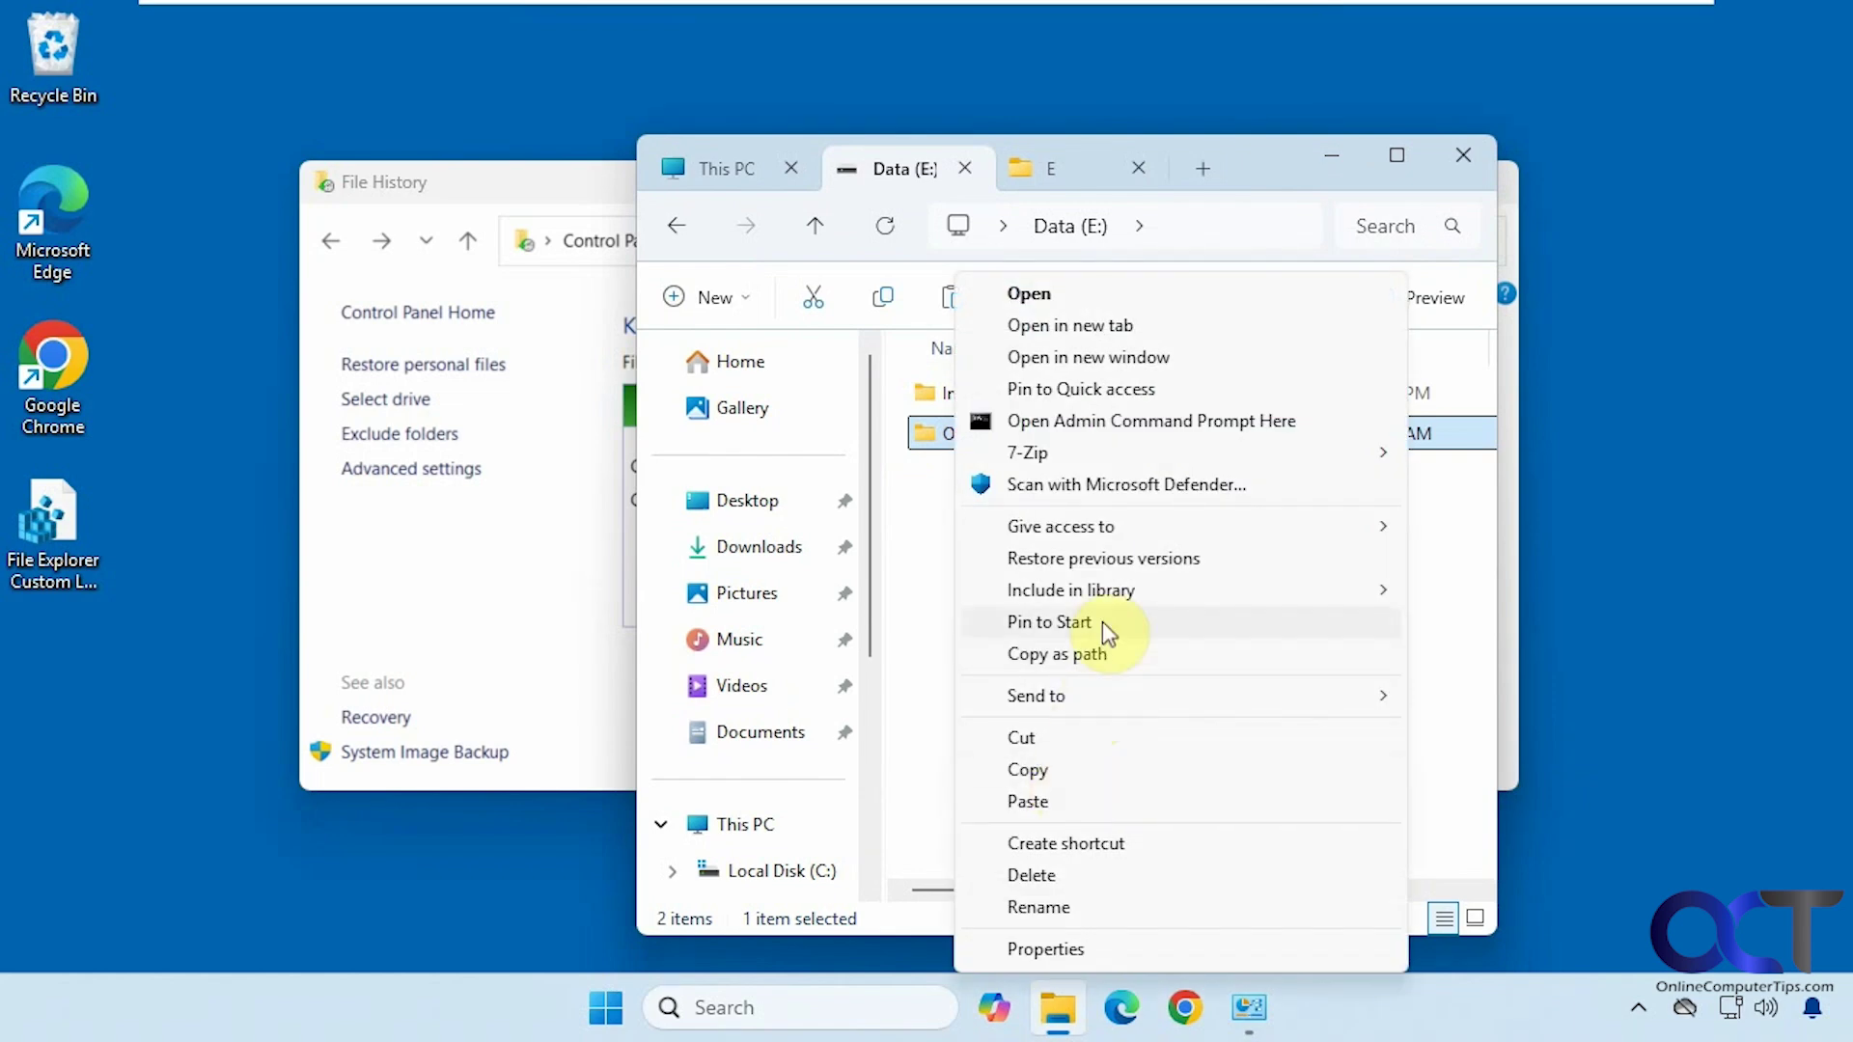
{"action": "mouse_move", "coordinate": [1108, 592]}
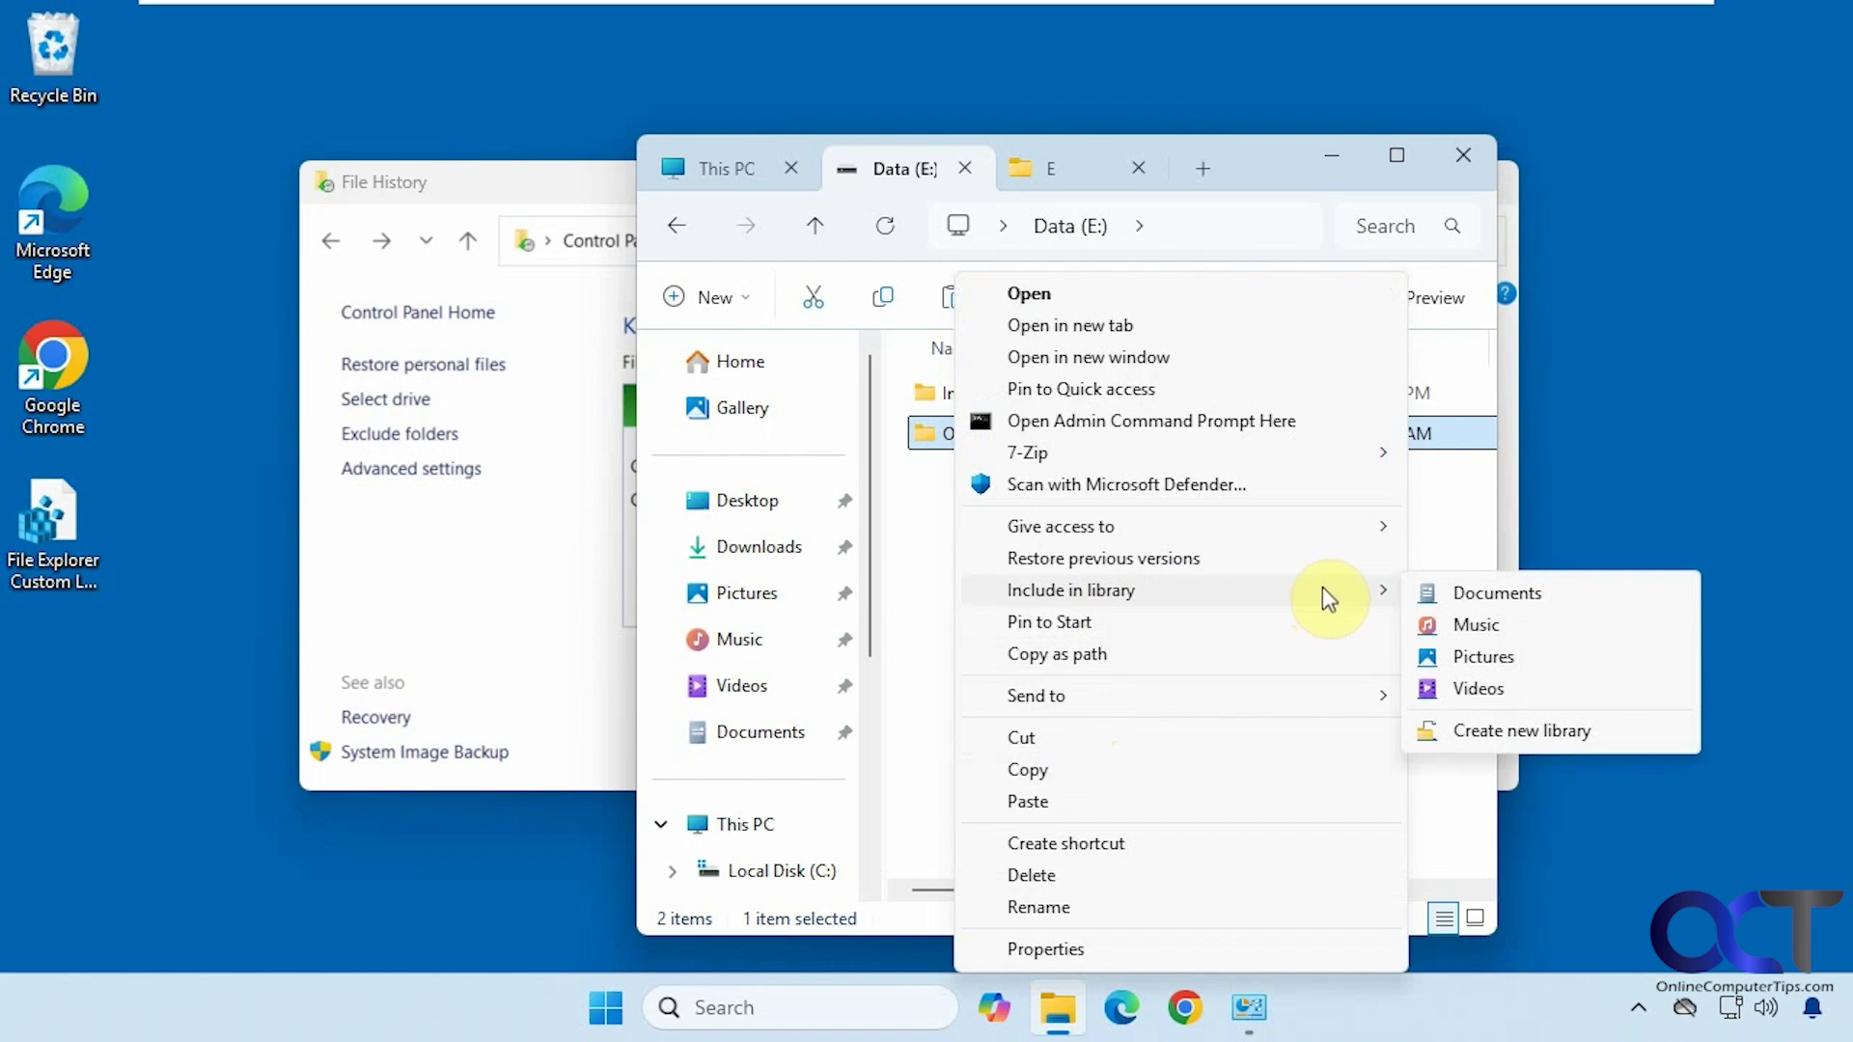
{"action": "left_click", "coordinate": [1486, 600]}
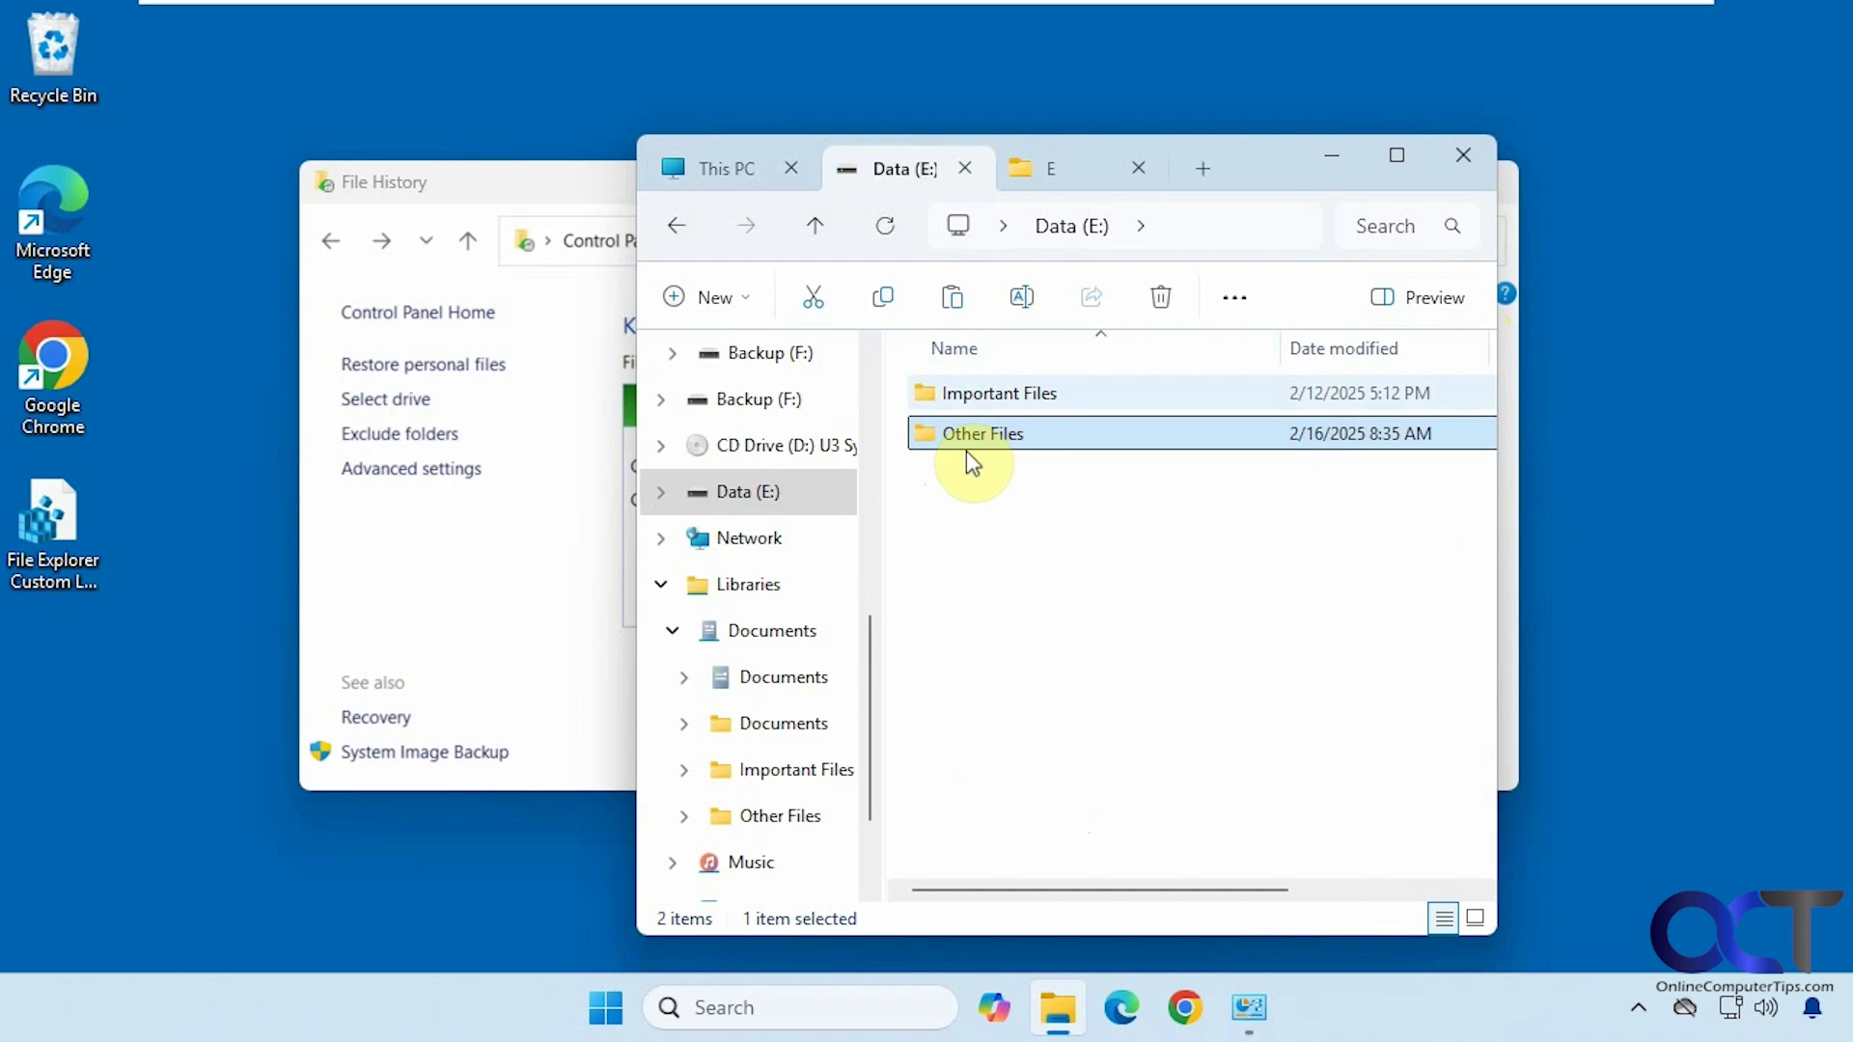
Browse the 83 items in the Documents folder, glance at drive E, then return to Documents
{"action": "left_click", "coordinate": [749, 171]}
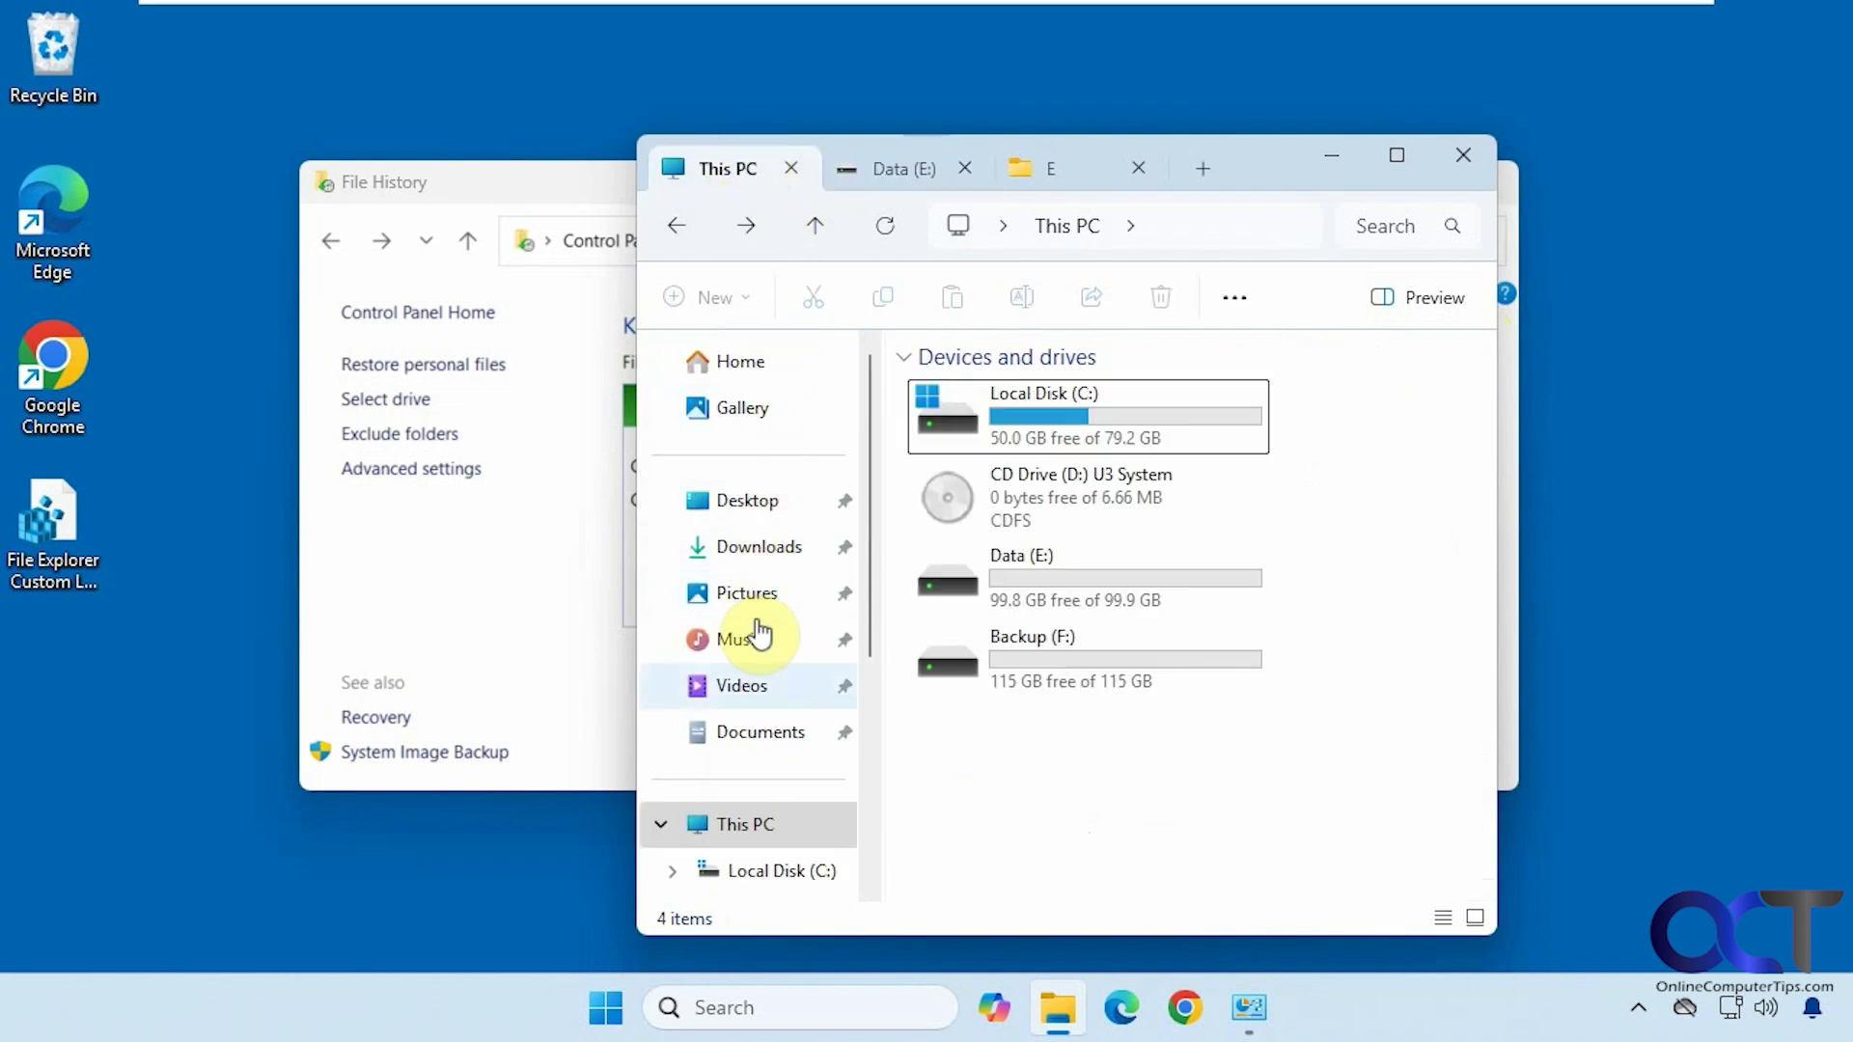
{"action": "left_click", "coordinate": [756, 733]}
{"action": "scroll", "coordinate": [1124, 622], "scroll_direction": "down", "scroll_amount": 15}
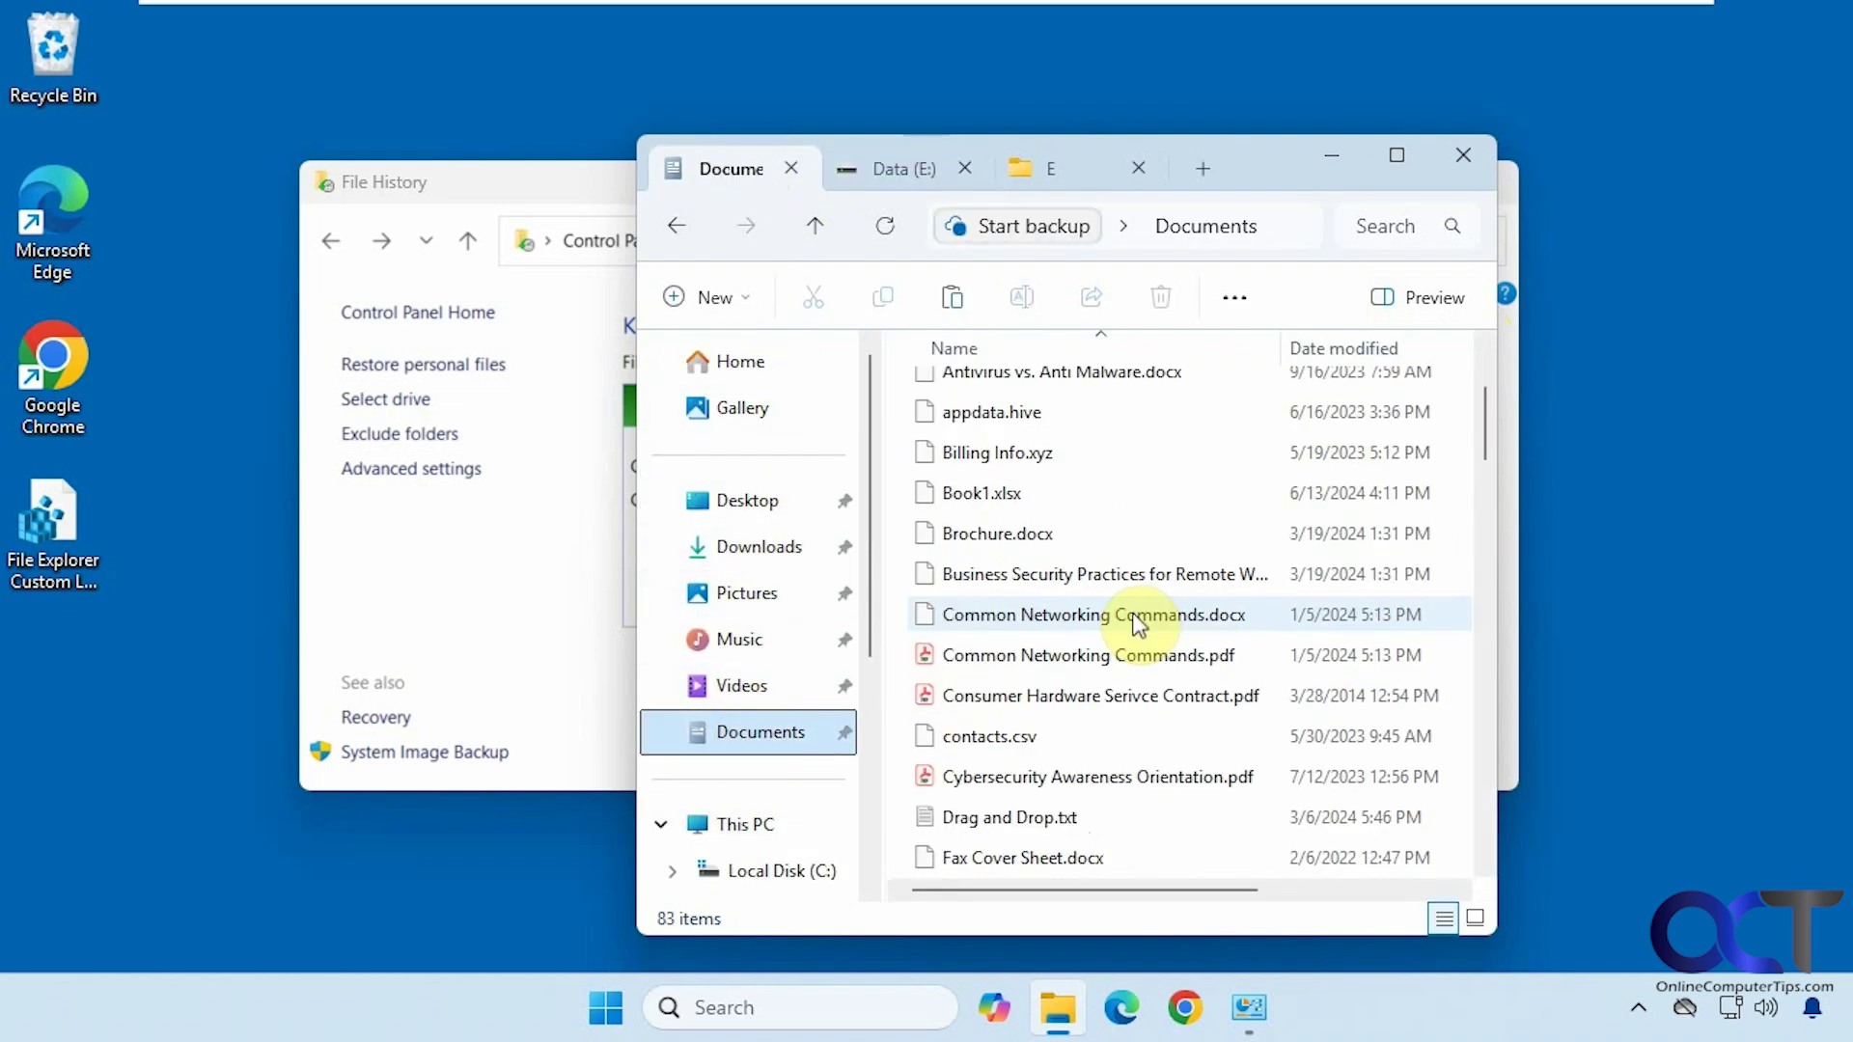
{"action": "scroll", "coordinate": [1141, 629], "scroll_direction": "down", "scroll_amount": 8}
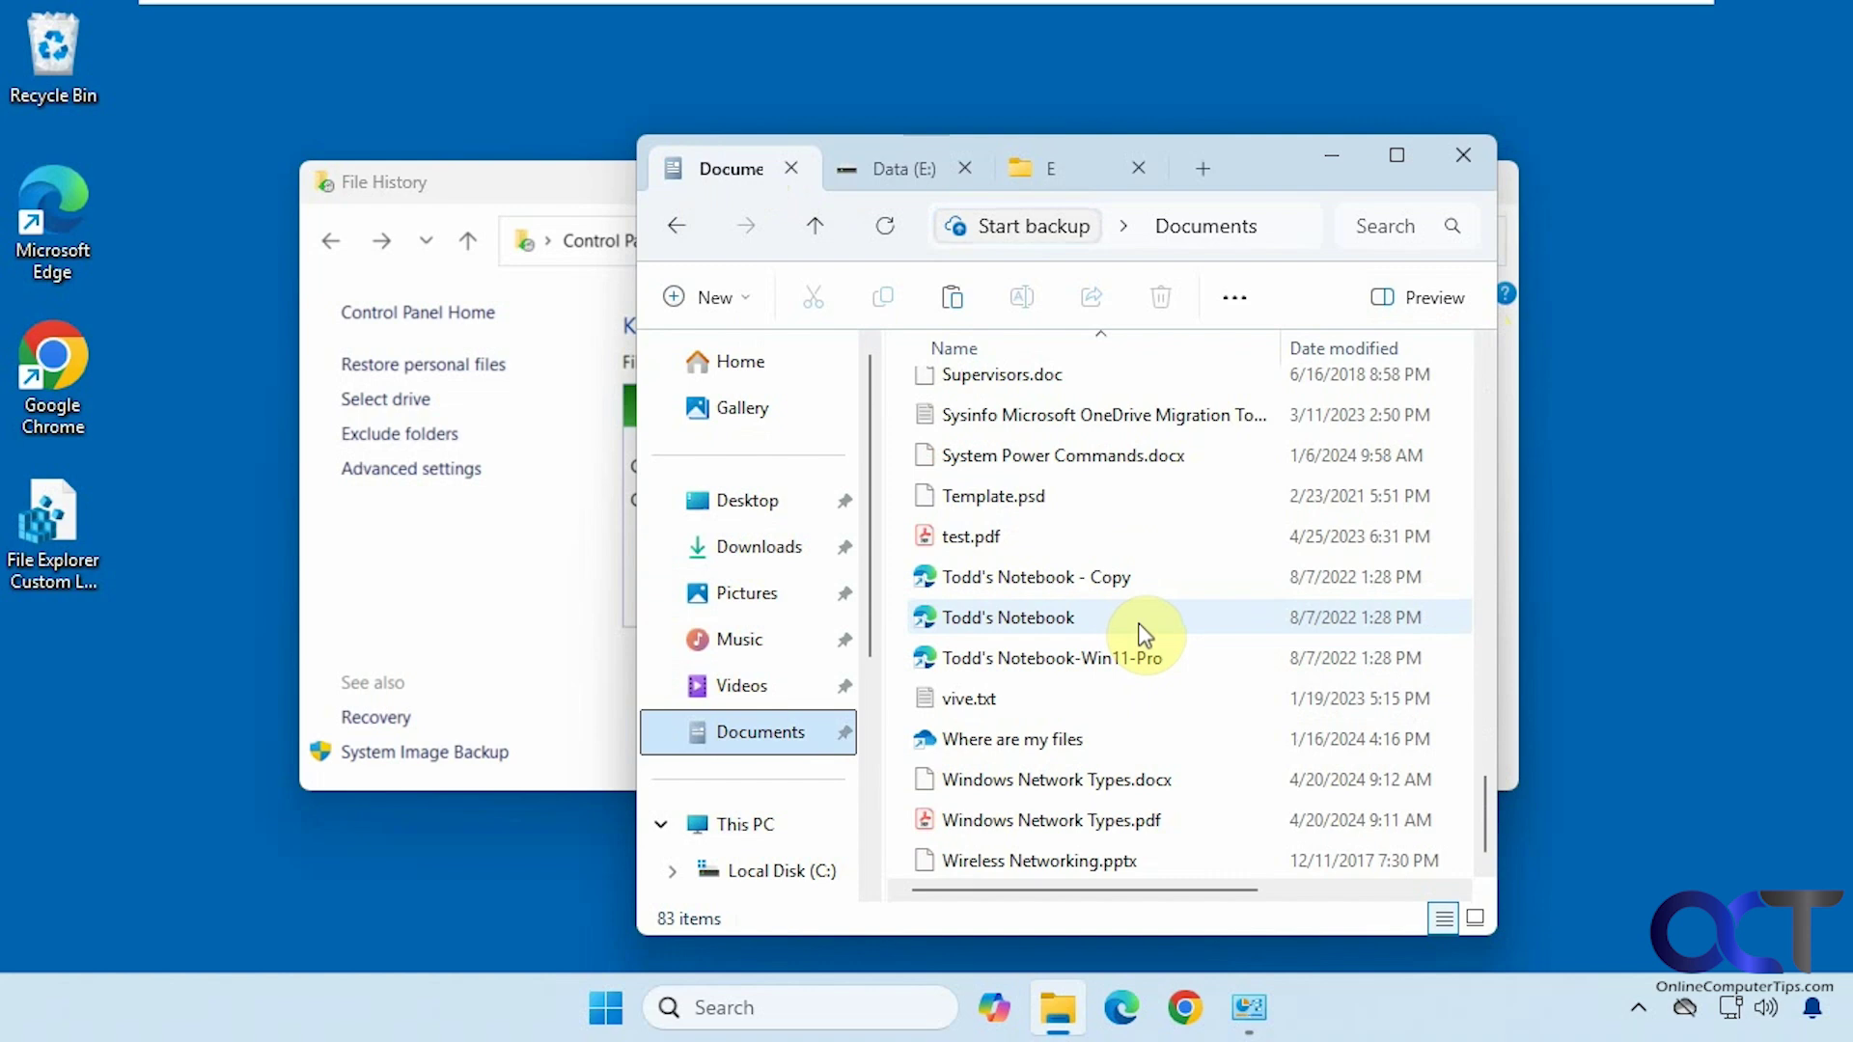
{"action": "scroll", "coordinate": [1158, 629], "scroll_direction": "up", "scroll_amount": 9}
{"action": "scroll", "coordinate": [1159, 629], "scroll_direction": "up", "scroll_amount": 15}
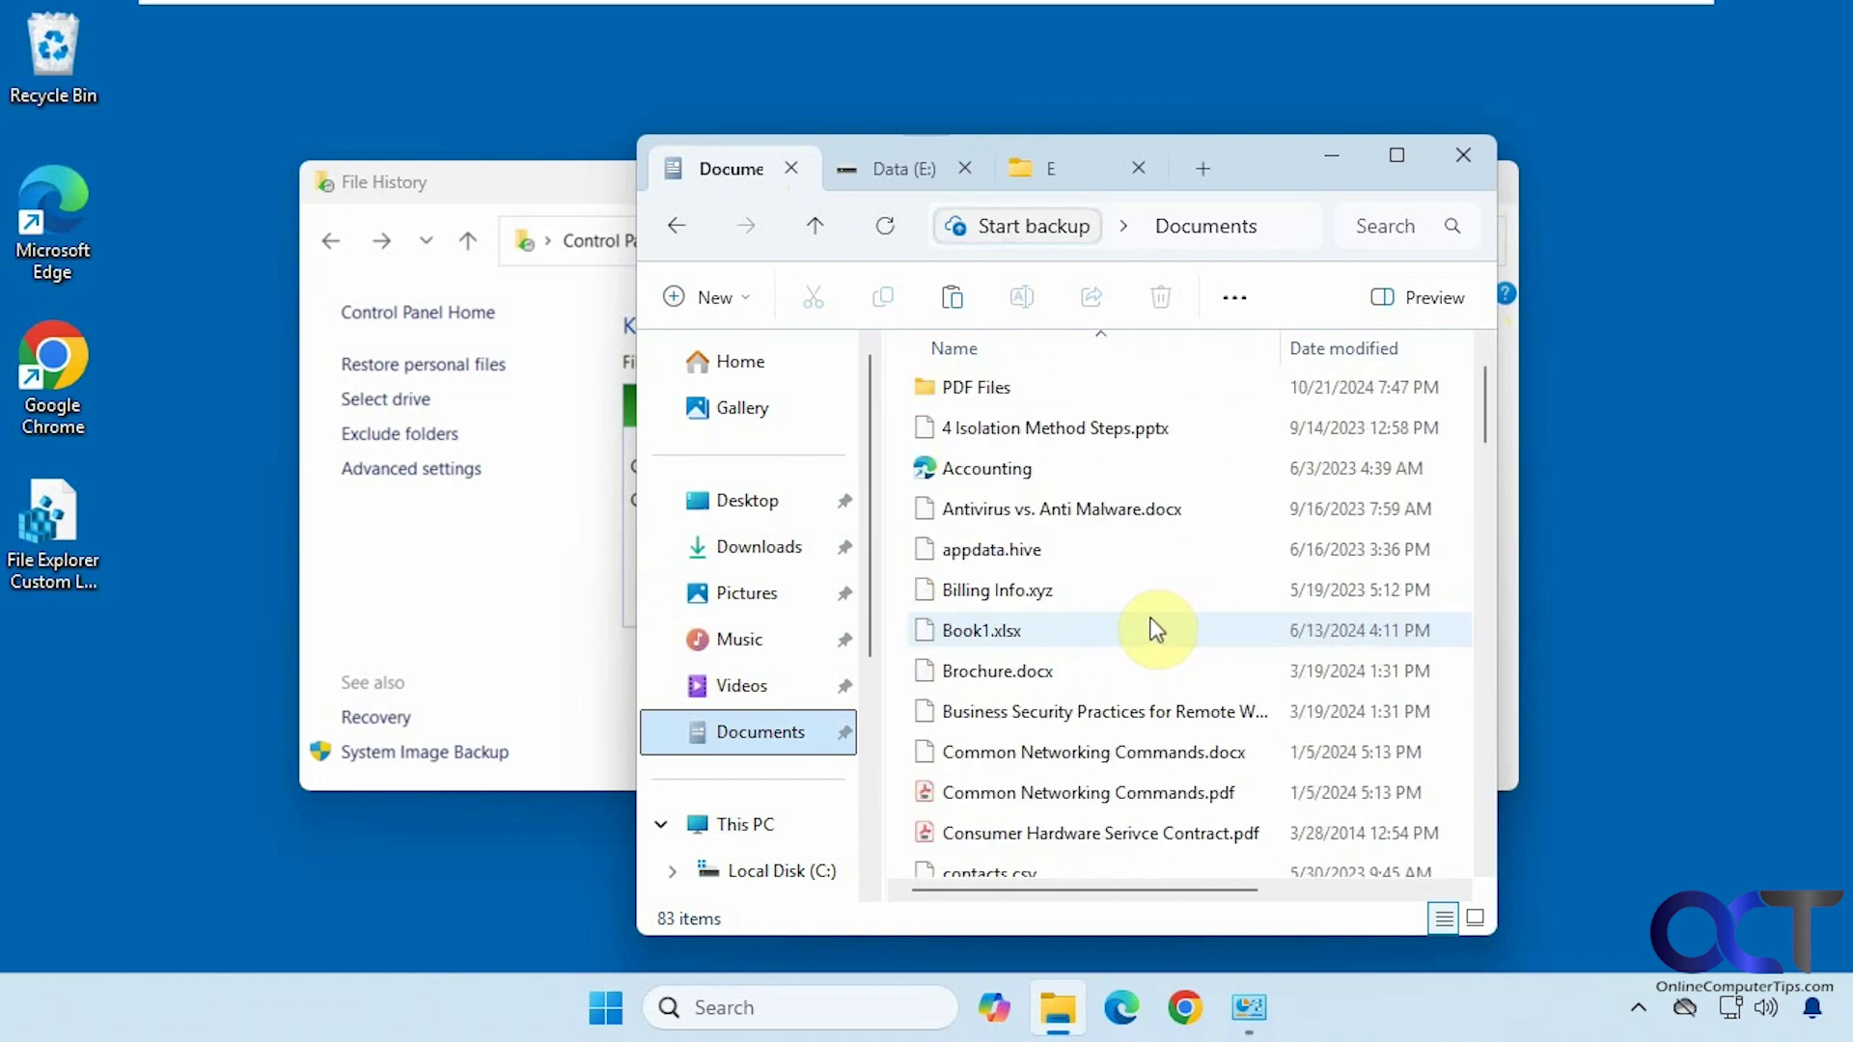
{"action": "left_click", "coordinate": [876, 173]}
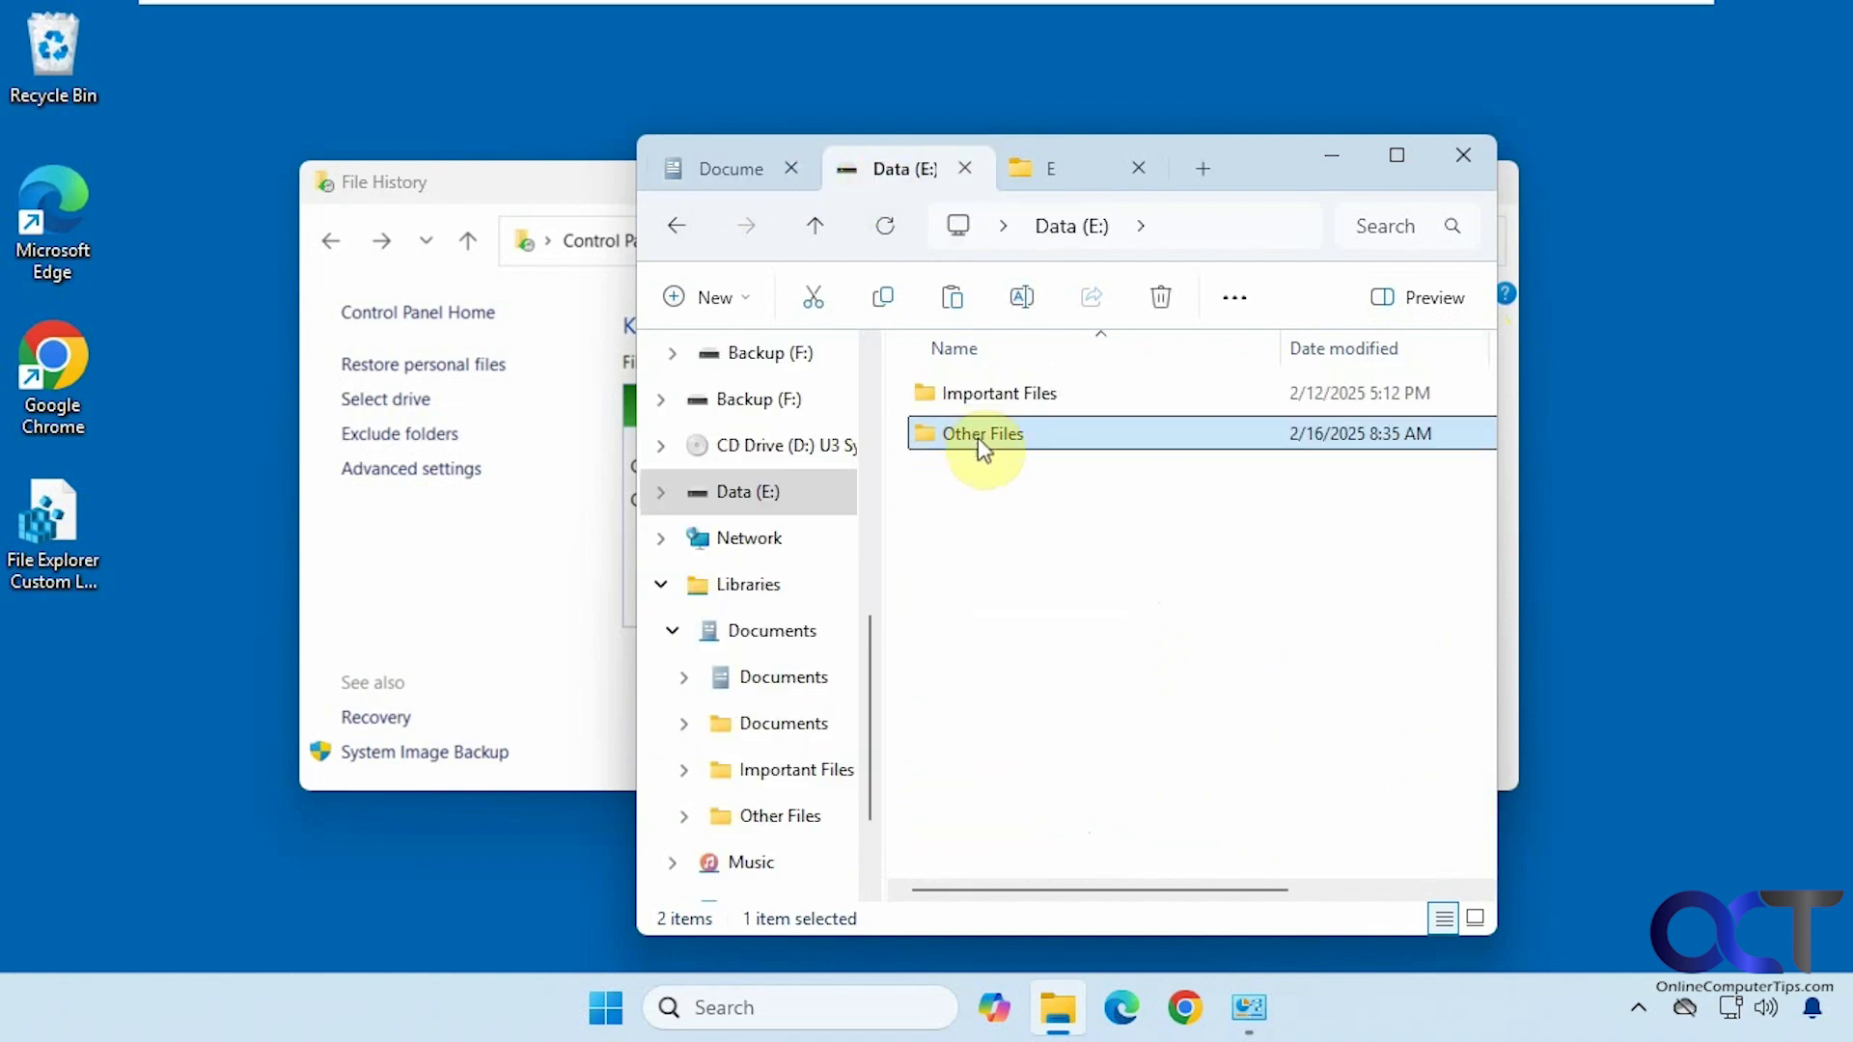
{"action": "left_click", "coordinate": [738, 172]}
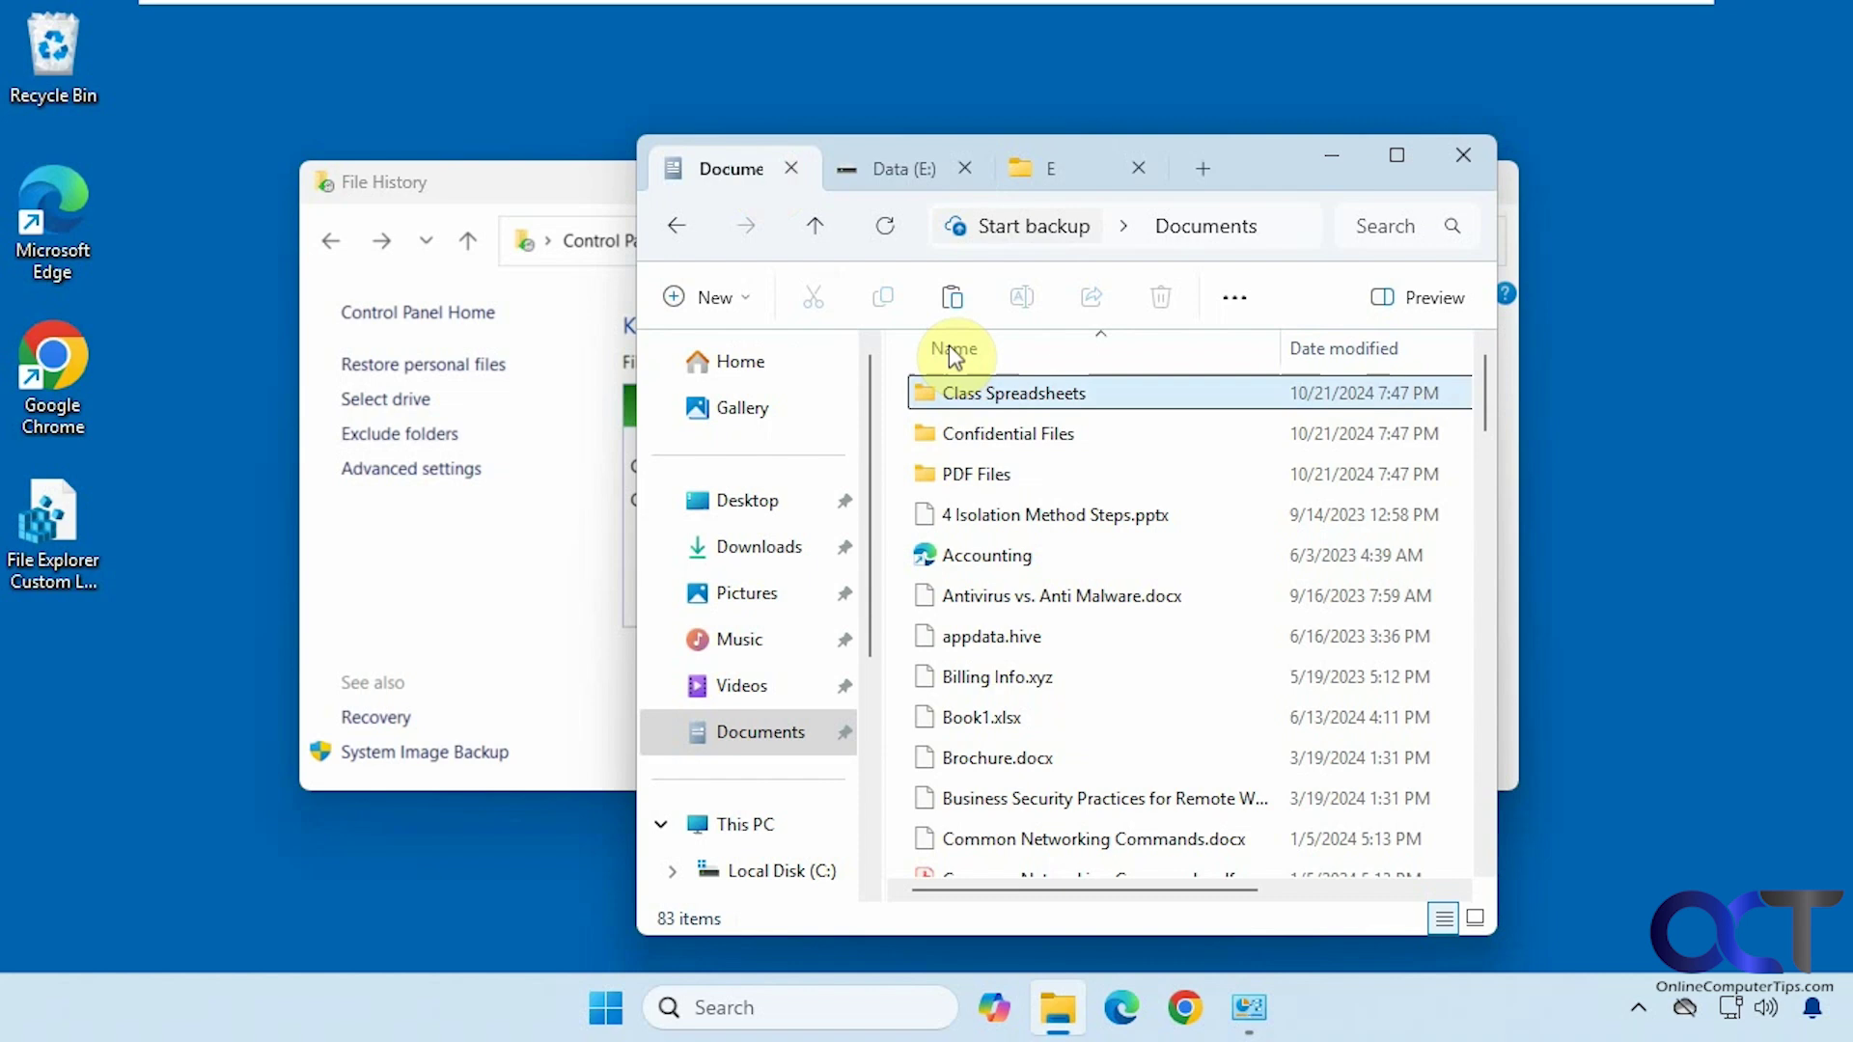
Turn on Show libraries in the navigation pane and open the Documents library
{"action": "left_click_drag", "start_coordinate": [867, 582], "coordinate": [869, 813]}
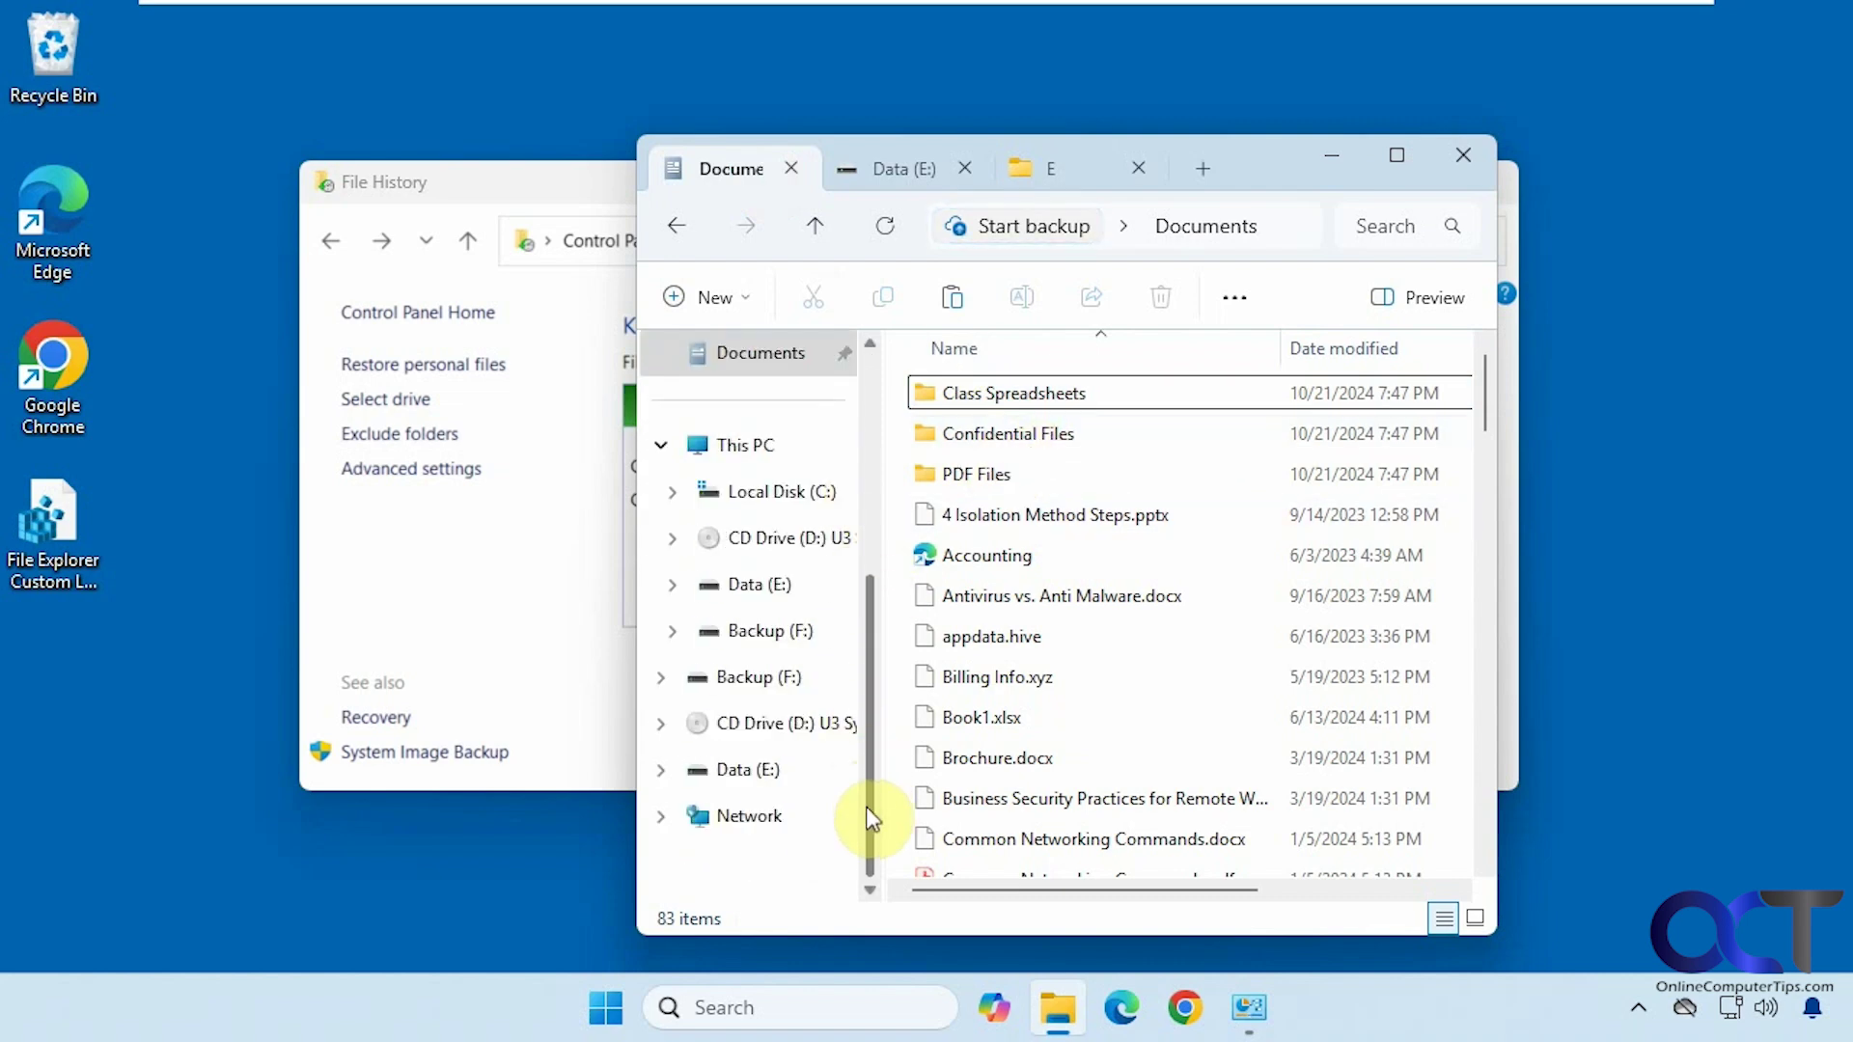
{"action": "right_click", "coordinate": [745, 867]}
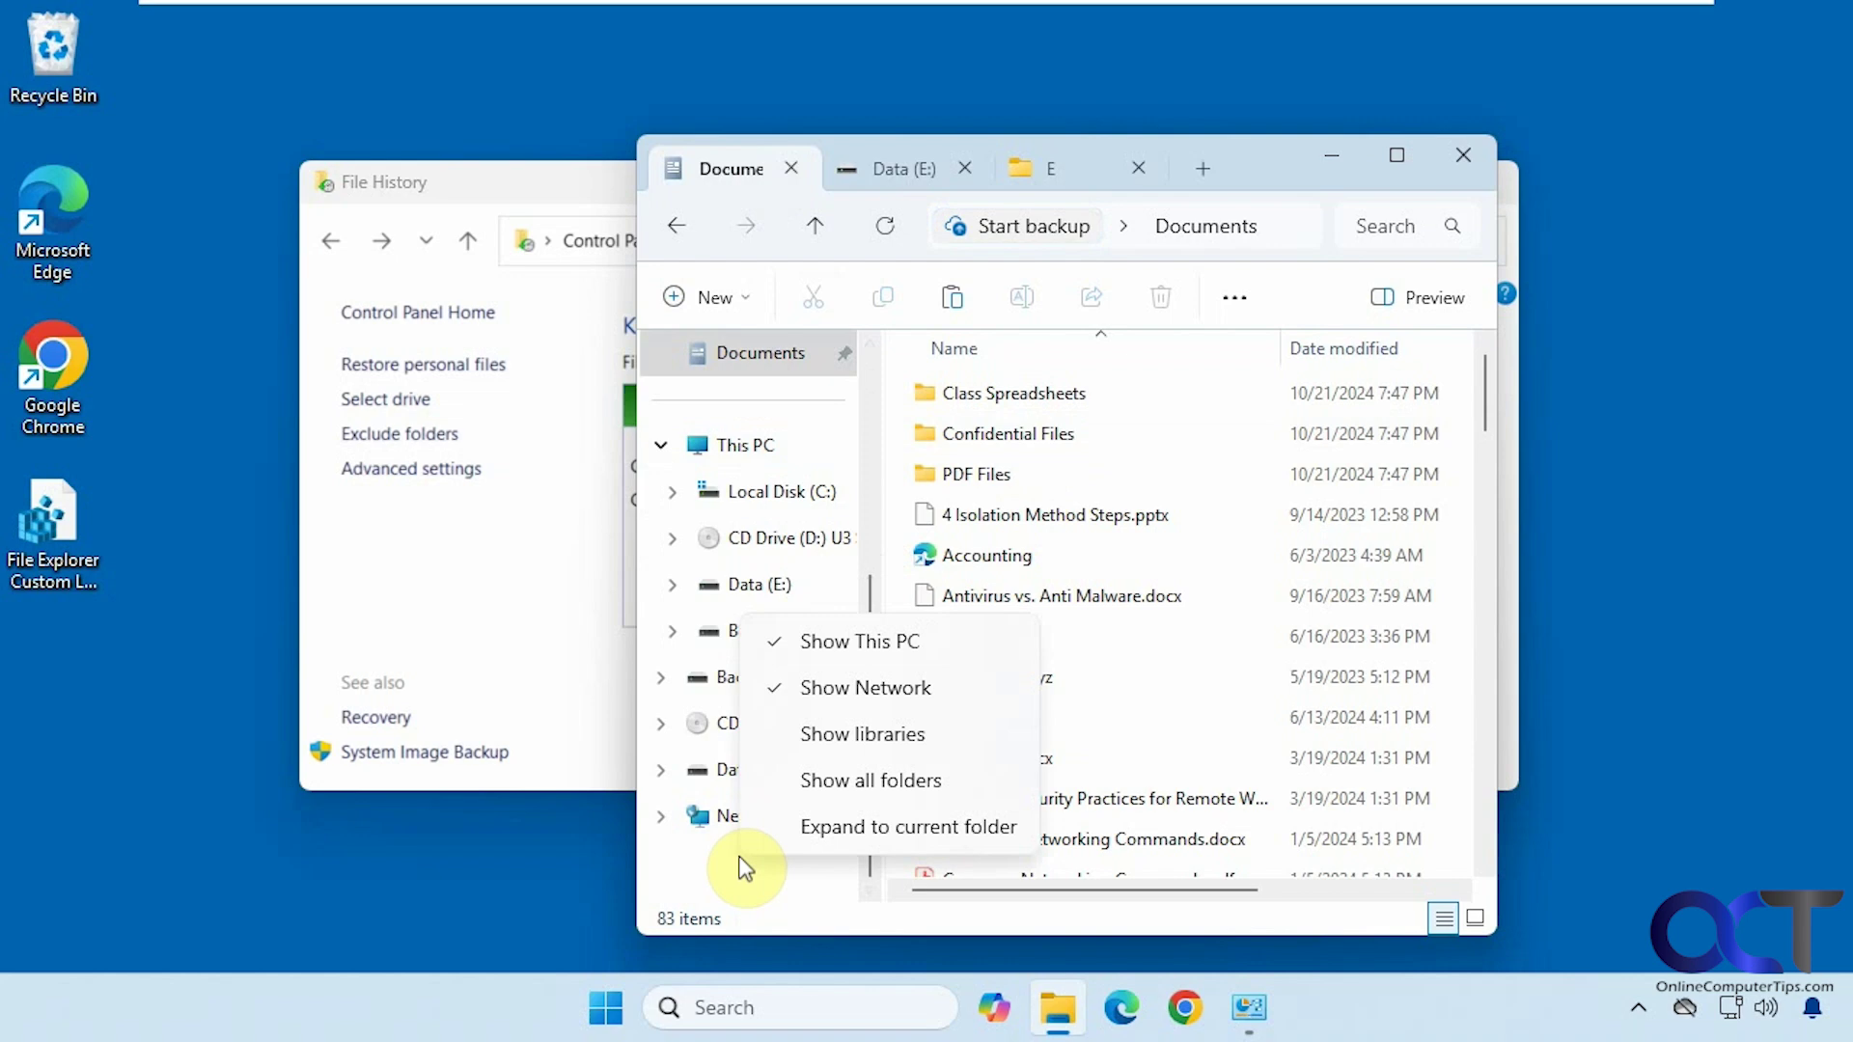
{"action": "left_click", "coordinate": [853, 741]}
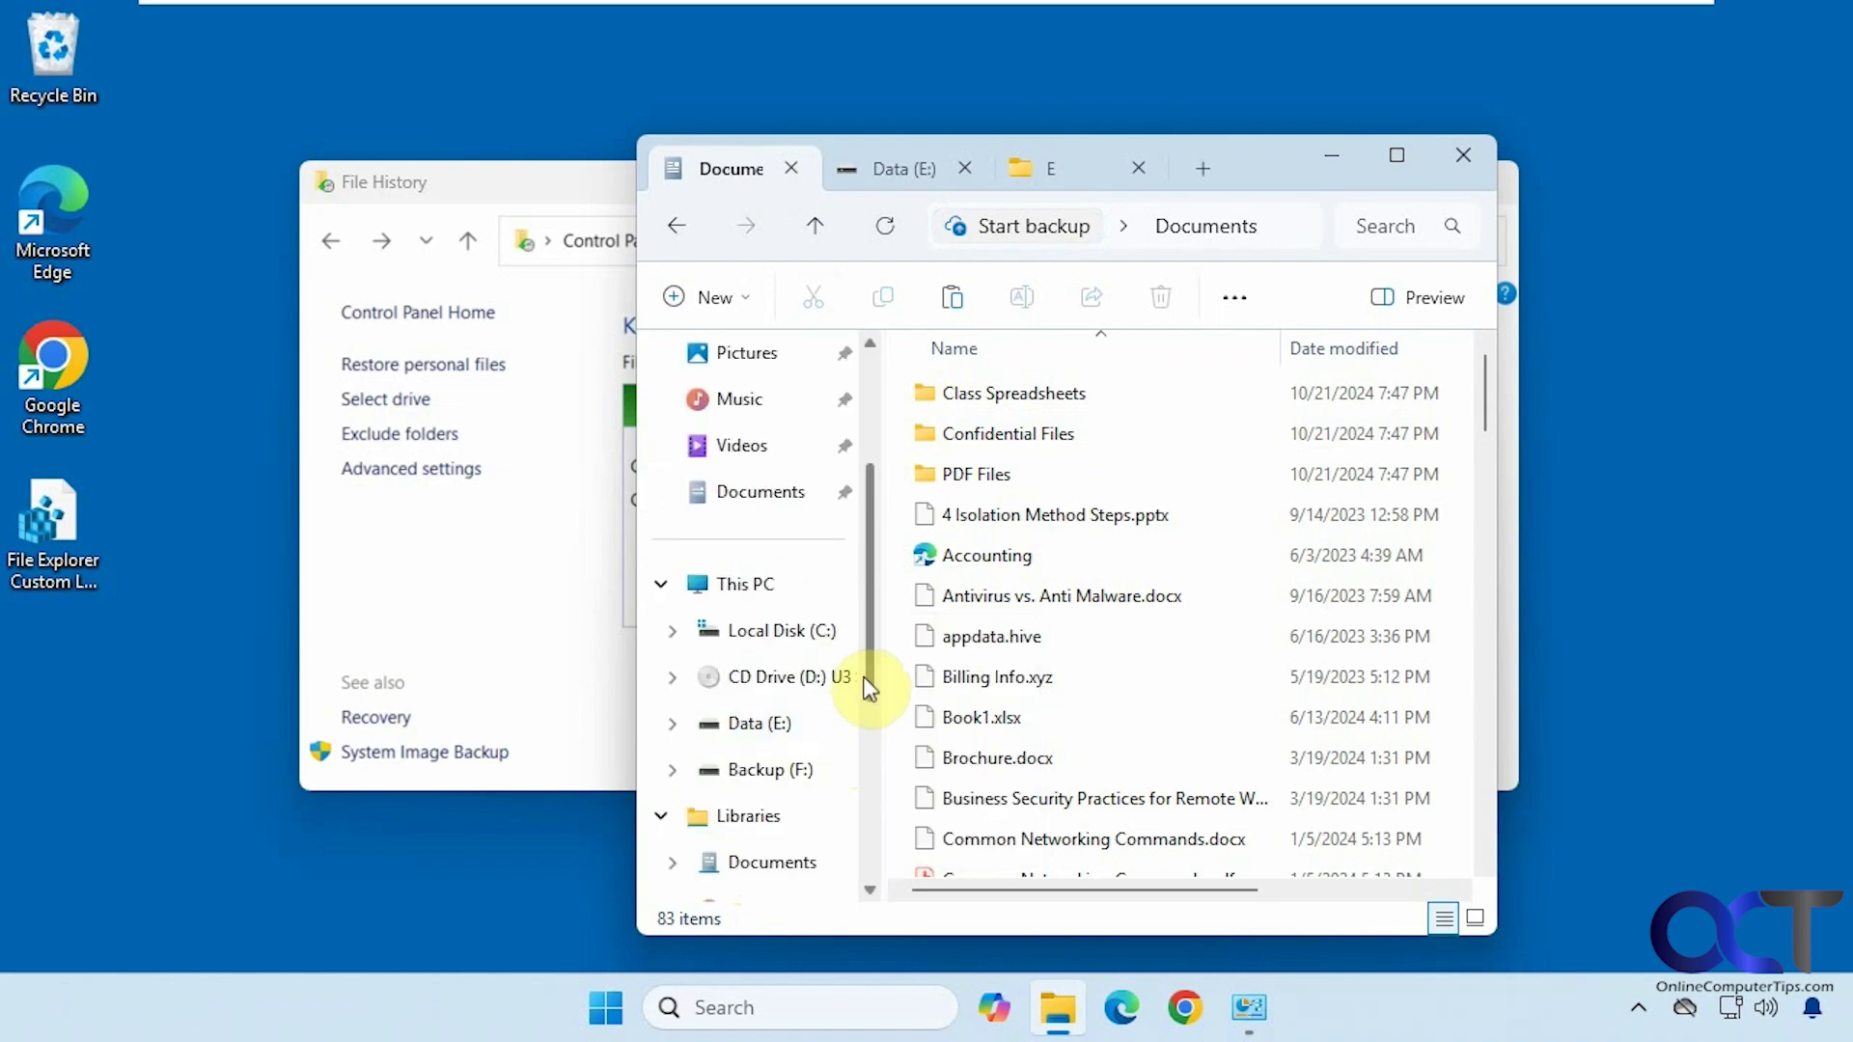
{"action": "scroll", "coordinate": [871, 688], "scroll_direction": "down", "scroll_amount": 2}
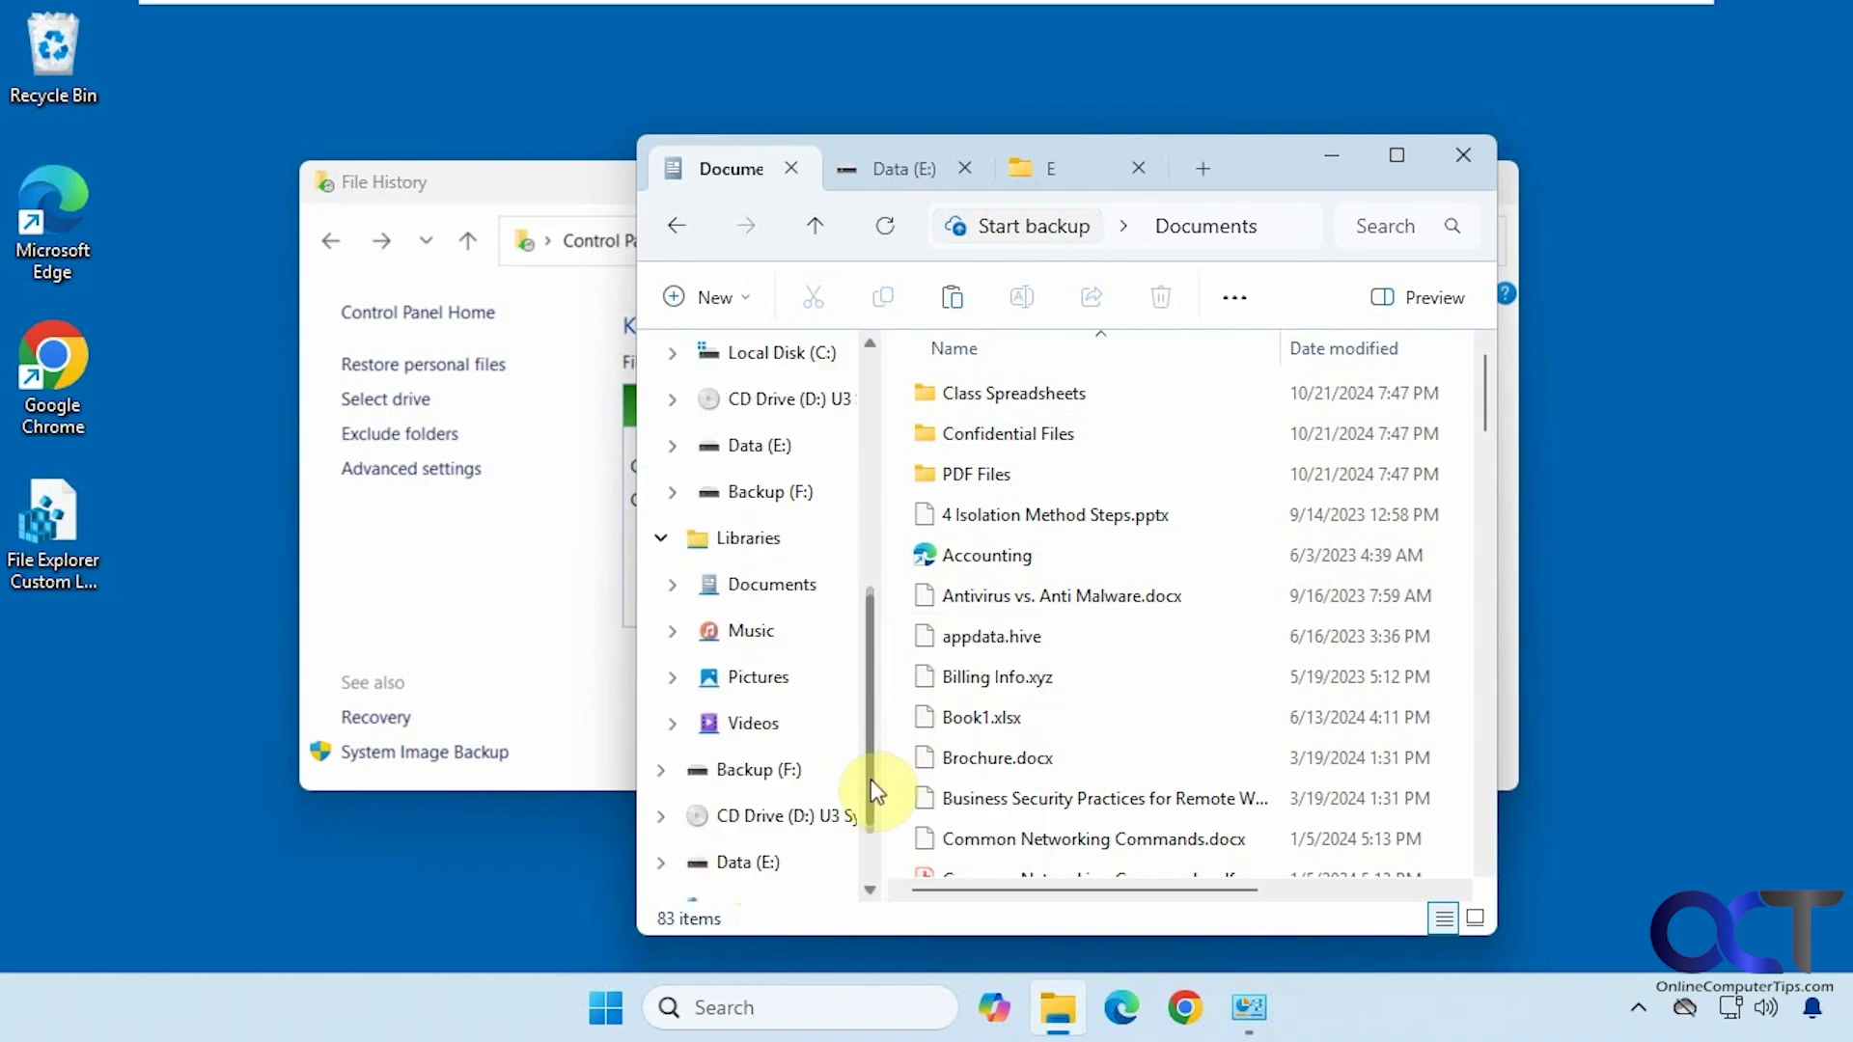
{"action": "left_click", "coordinate": [784, 596]}
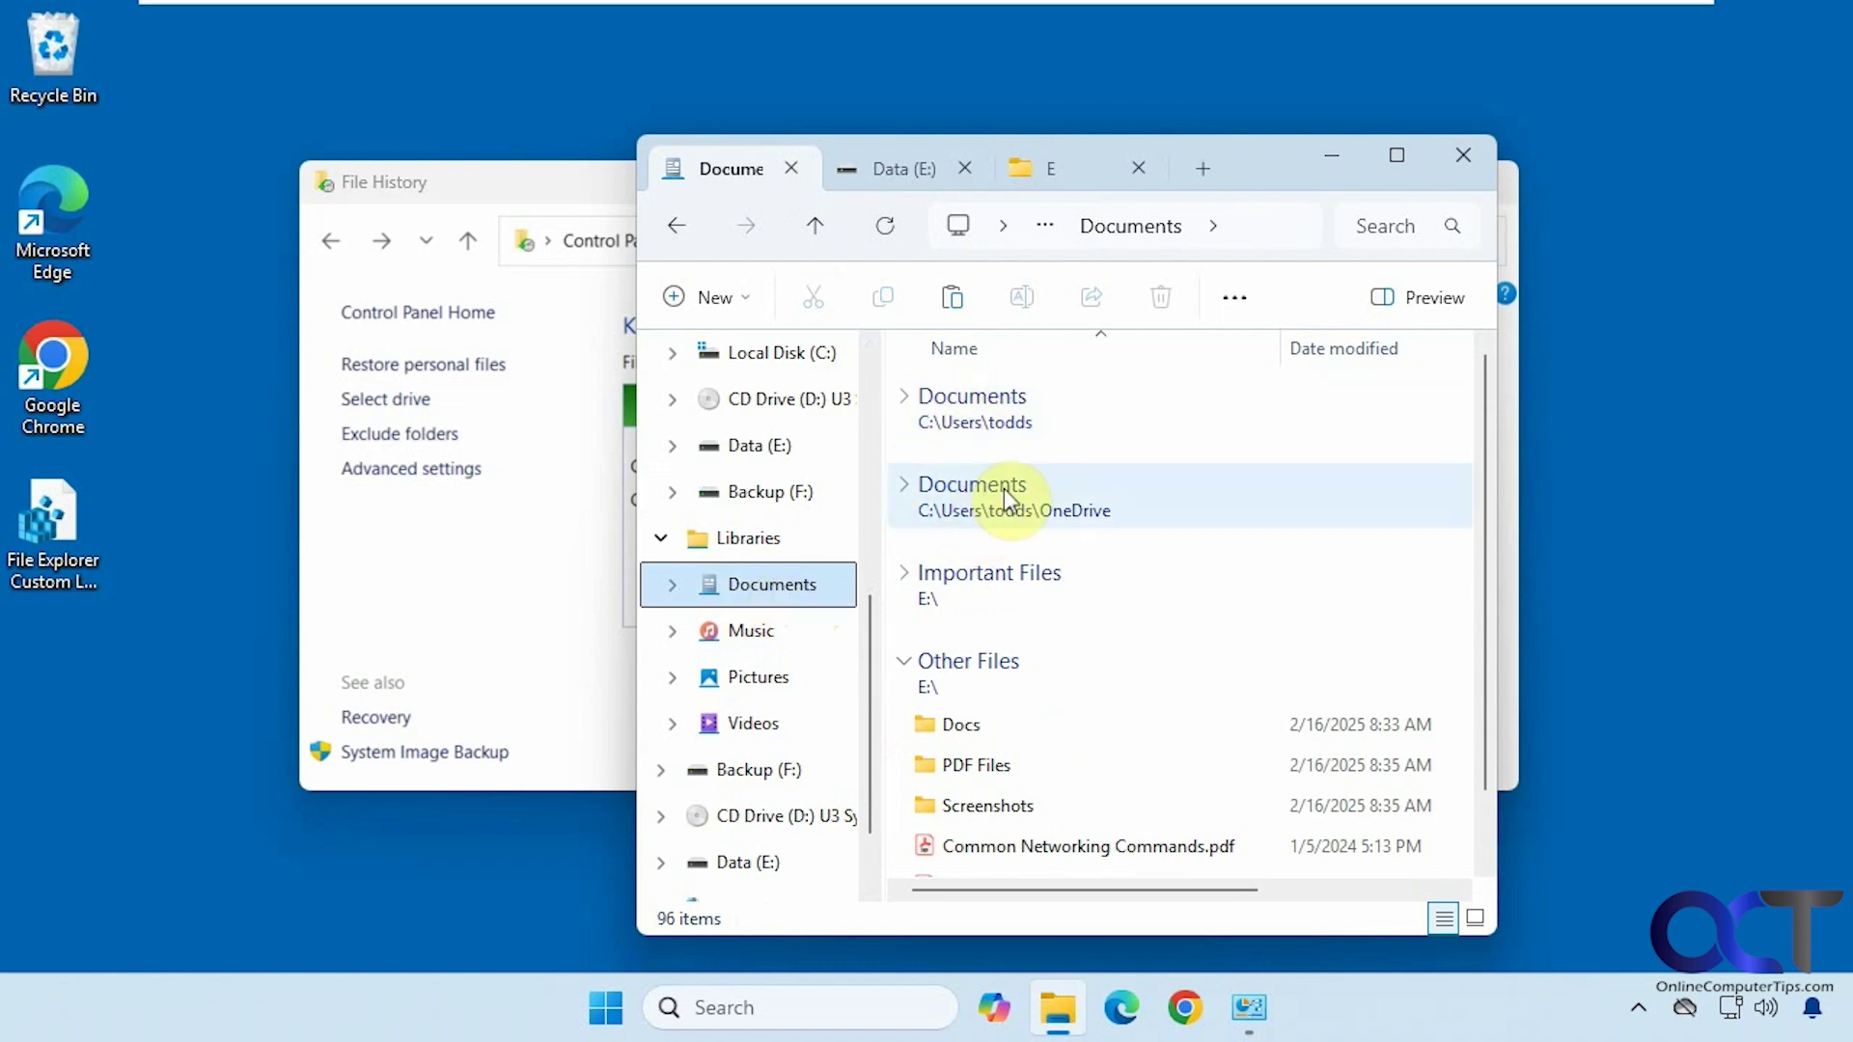
Expand and collapse the library's location groups, including Other Files, after briefly checking folder E
{"action": "left_click", "coordinate": [907, 401]}
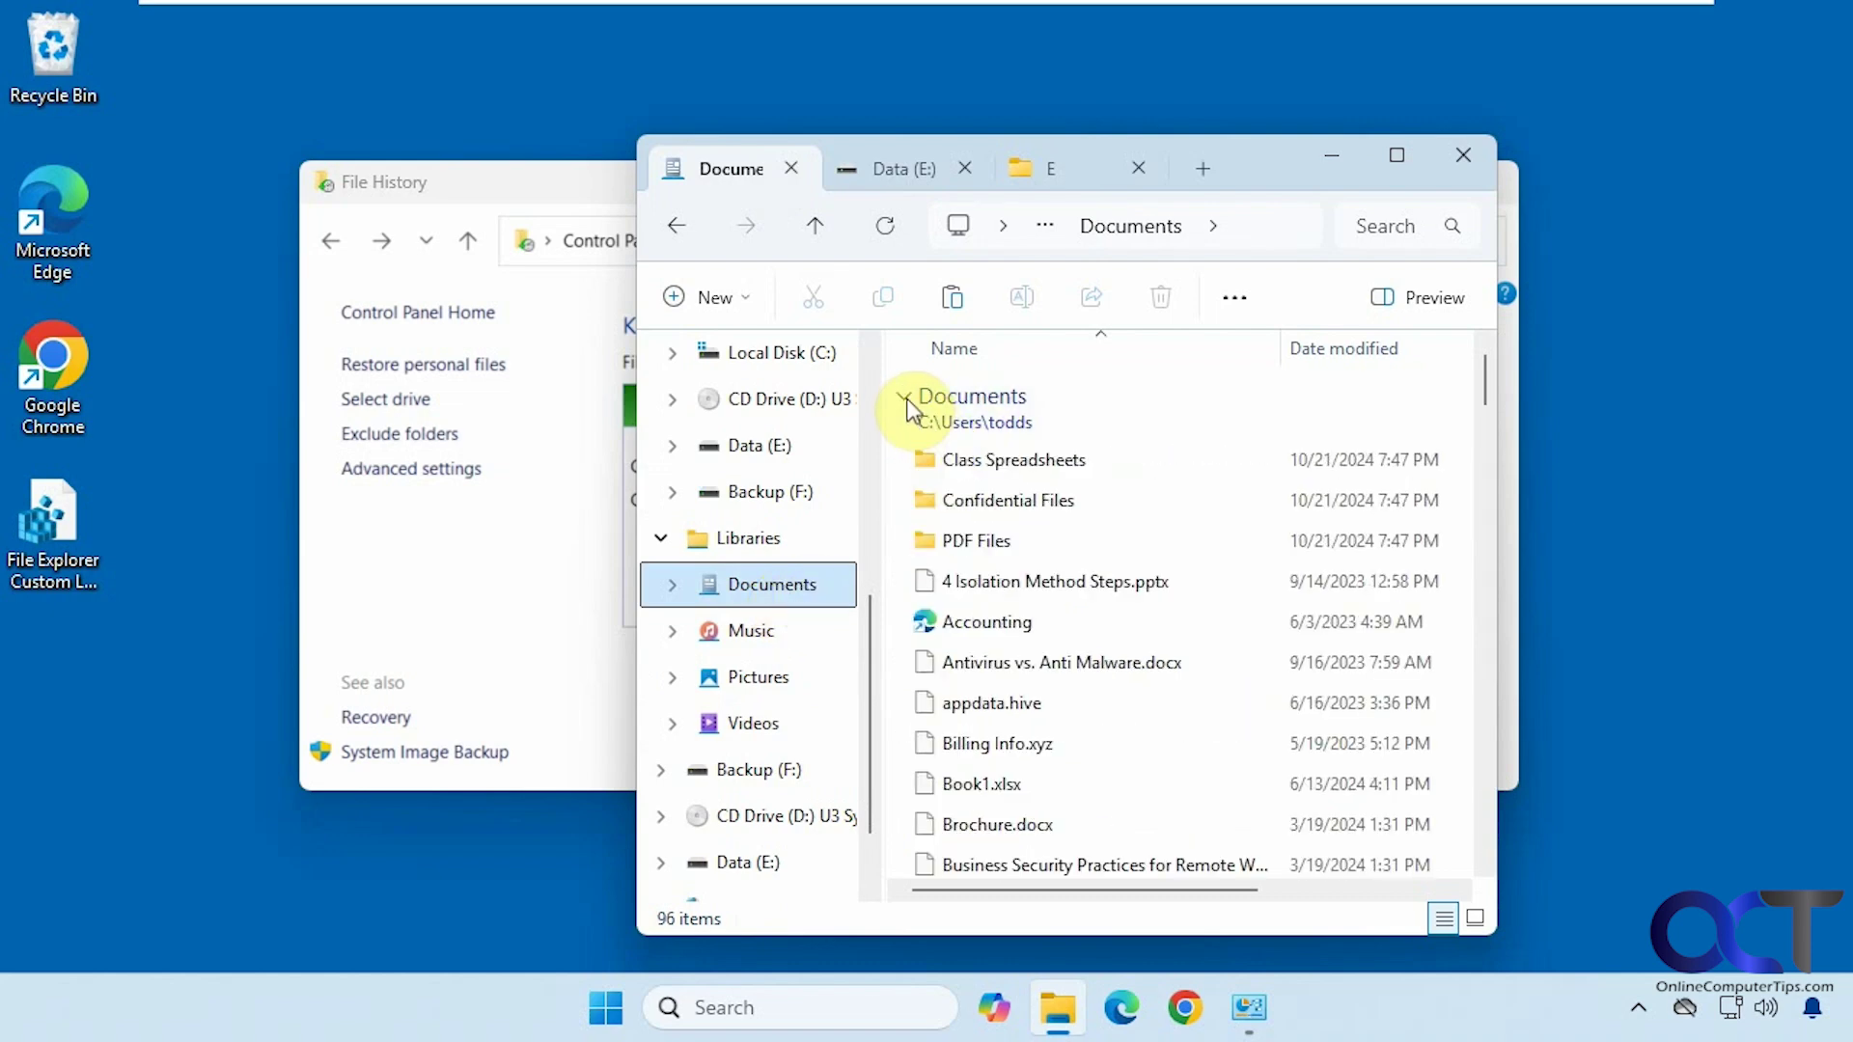
{"action": "left_click", "coordinate": [908, 401]}
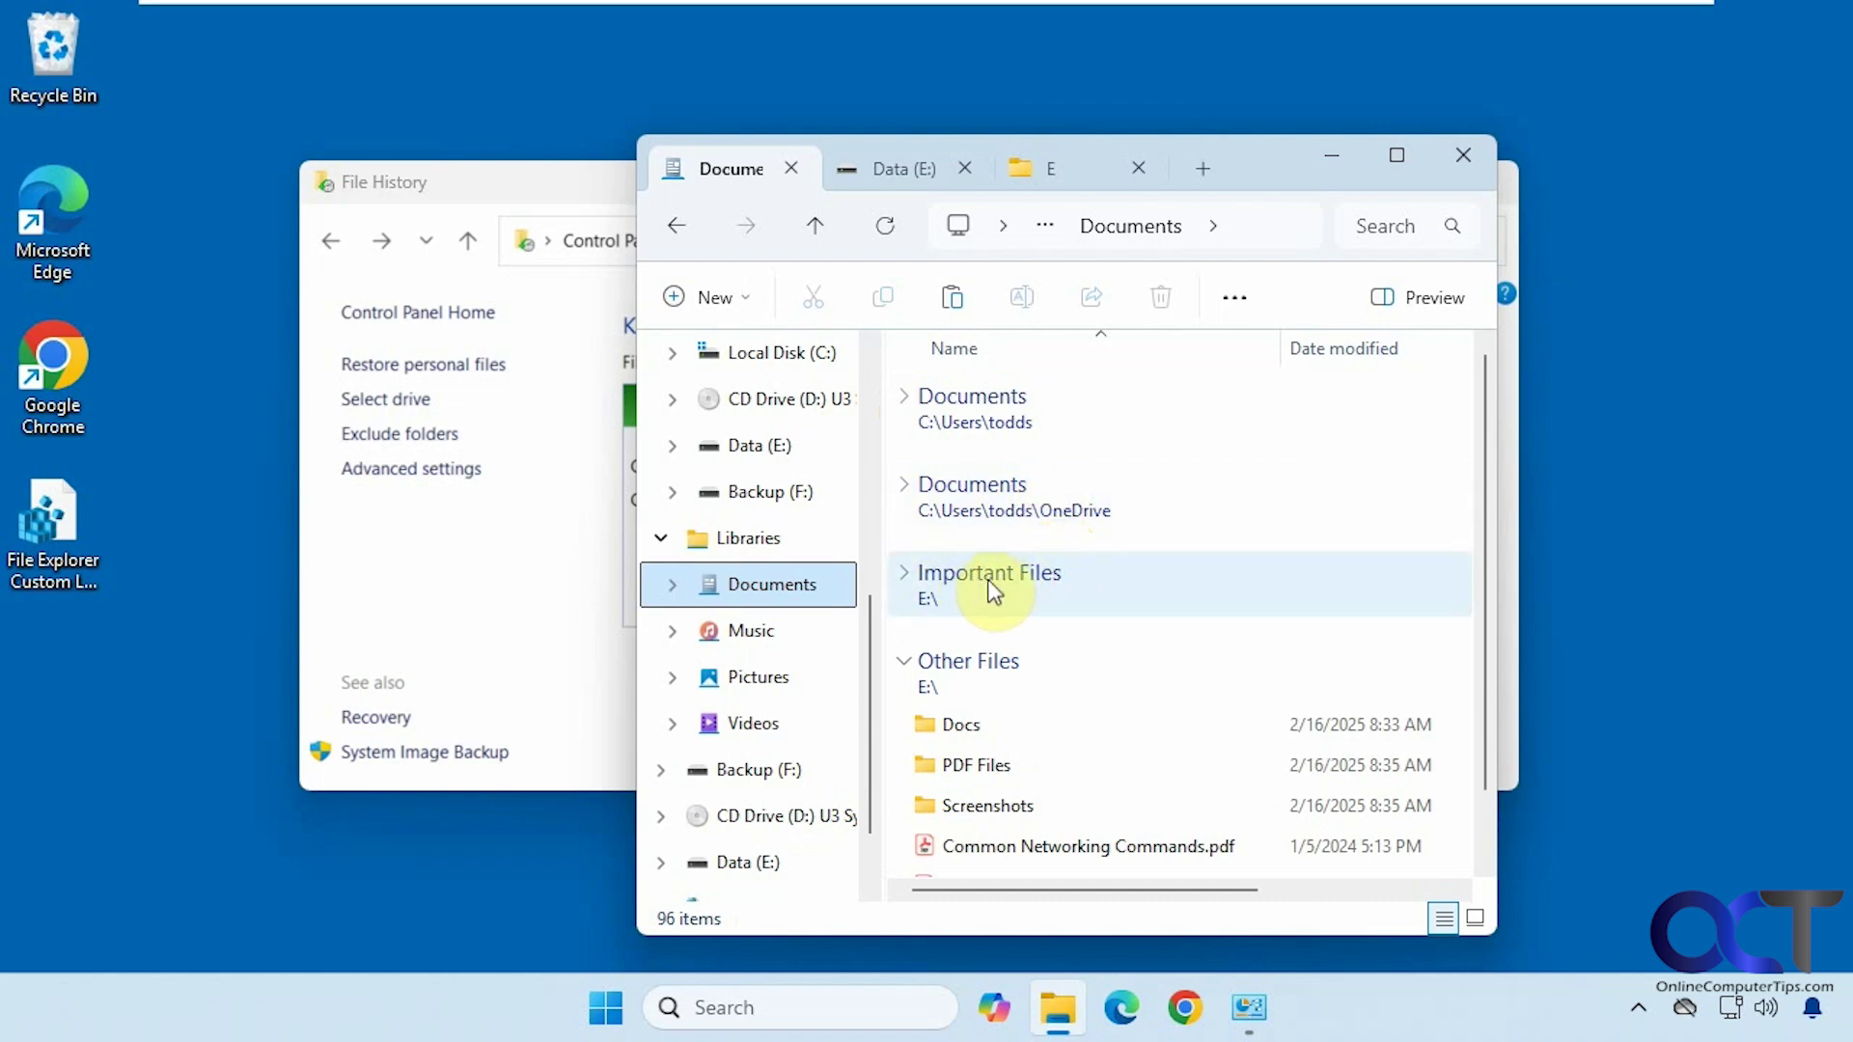
{"action": "left_click", "coordinate": [1004, 179]}
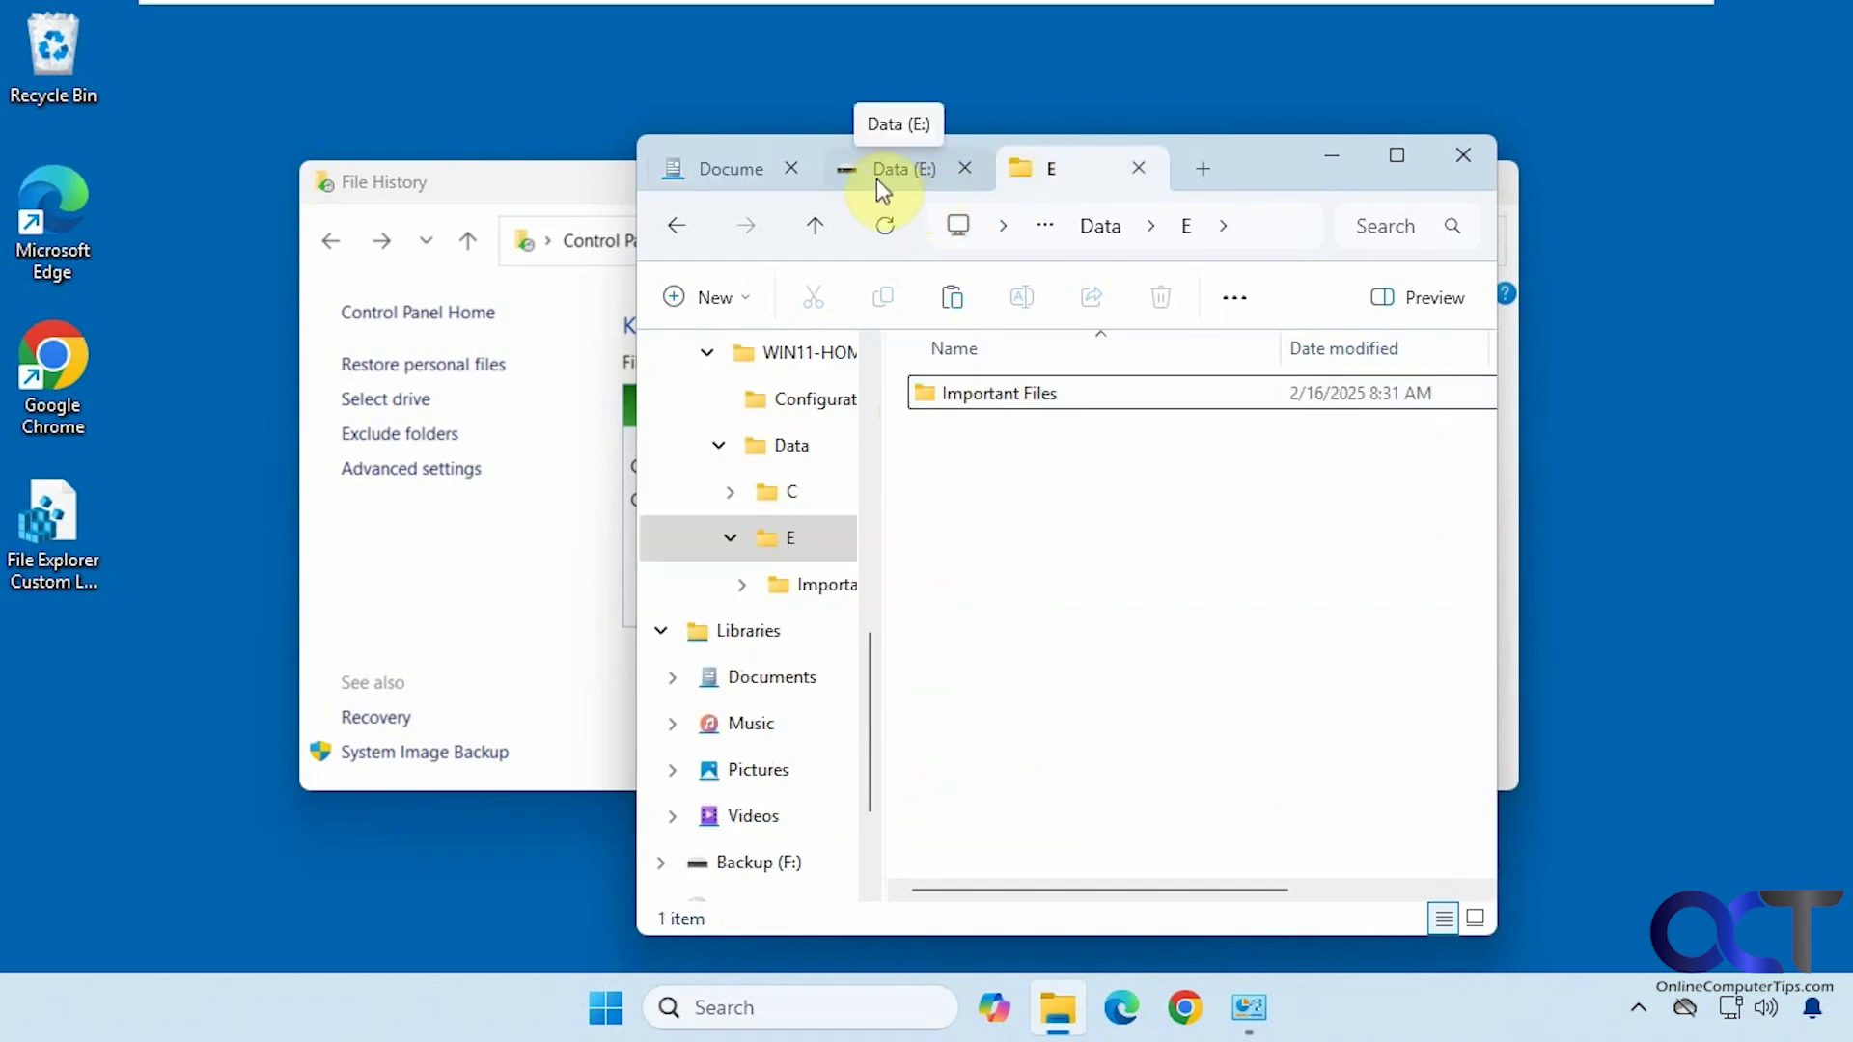
{"action": "left_click", "coordinate": [720, 172]}
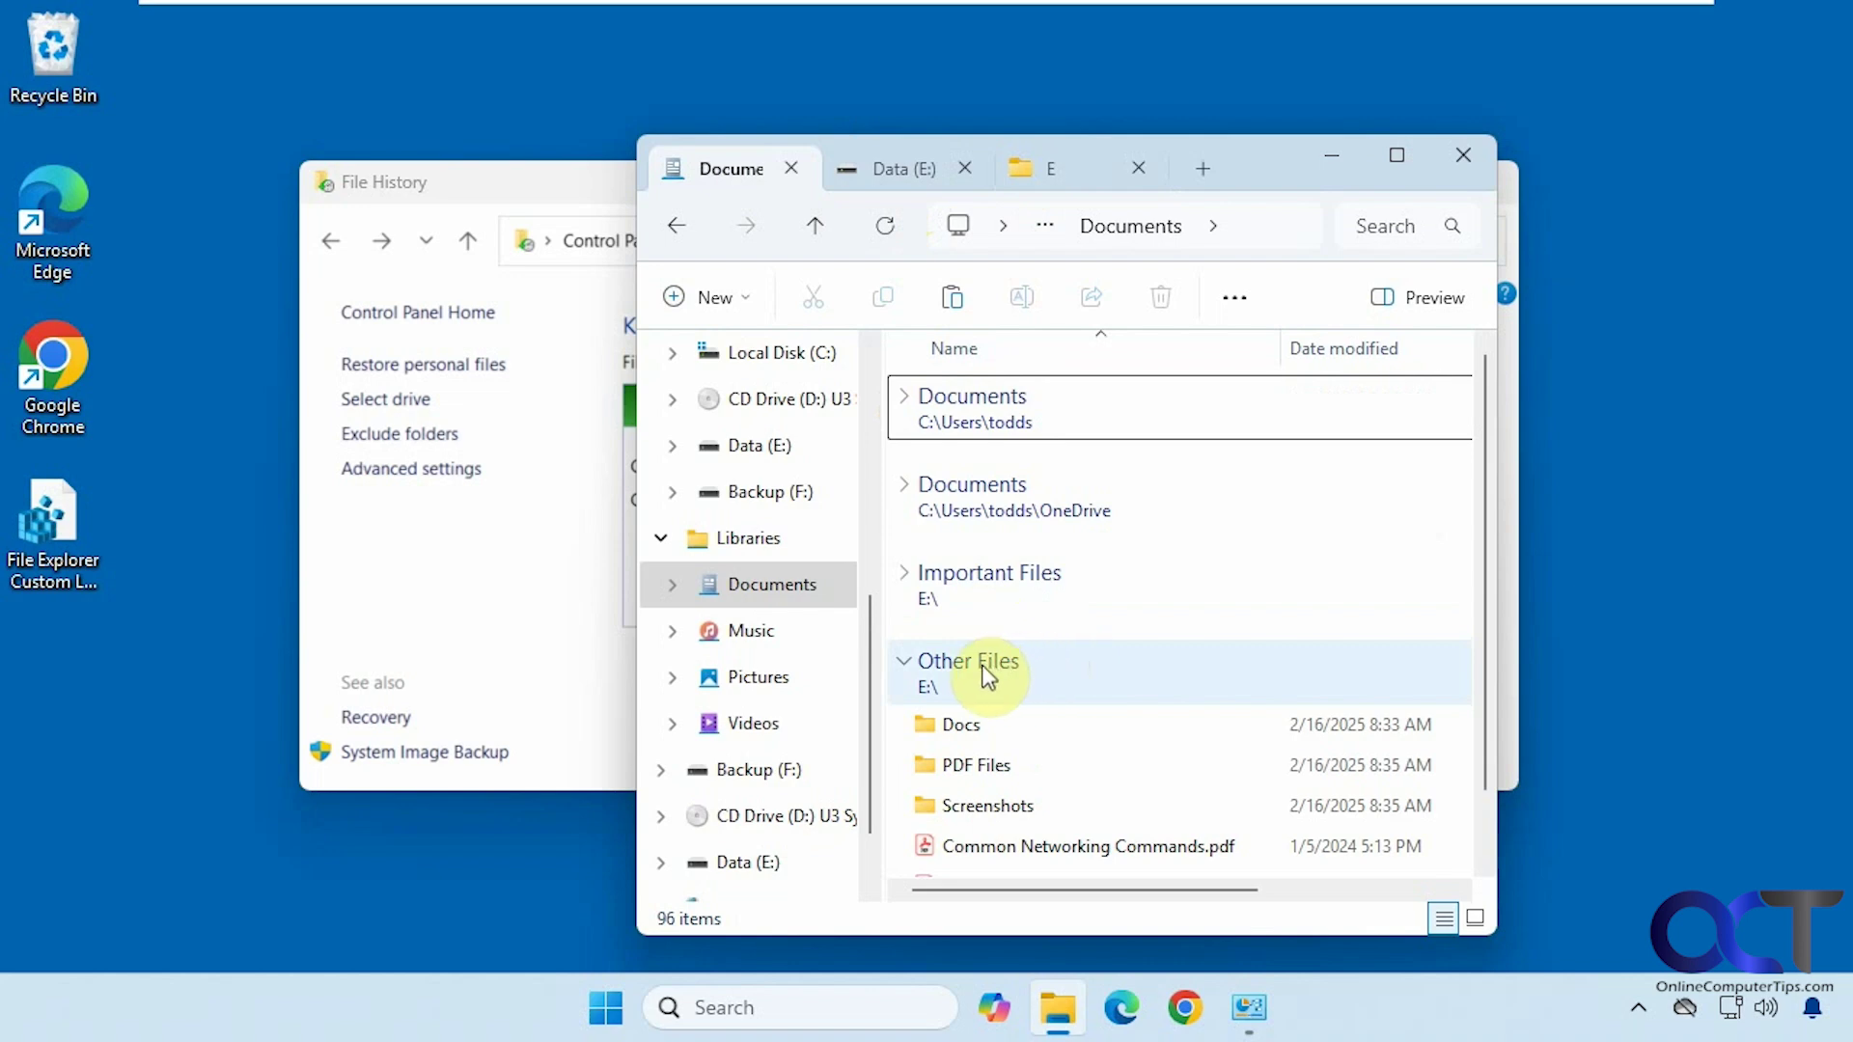
{"action": "left_click", "coordinate": [907, 666]}
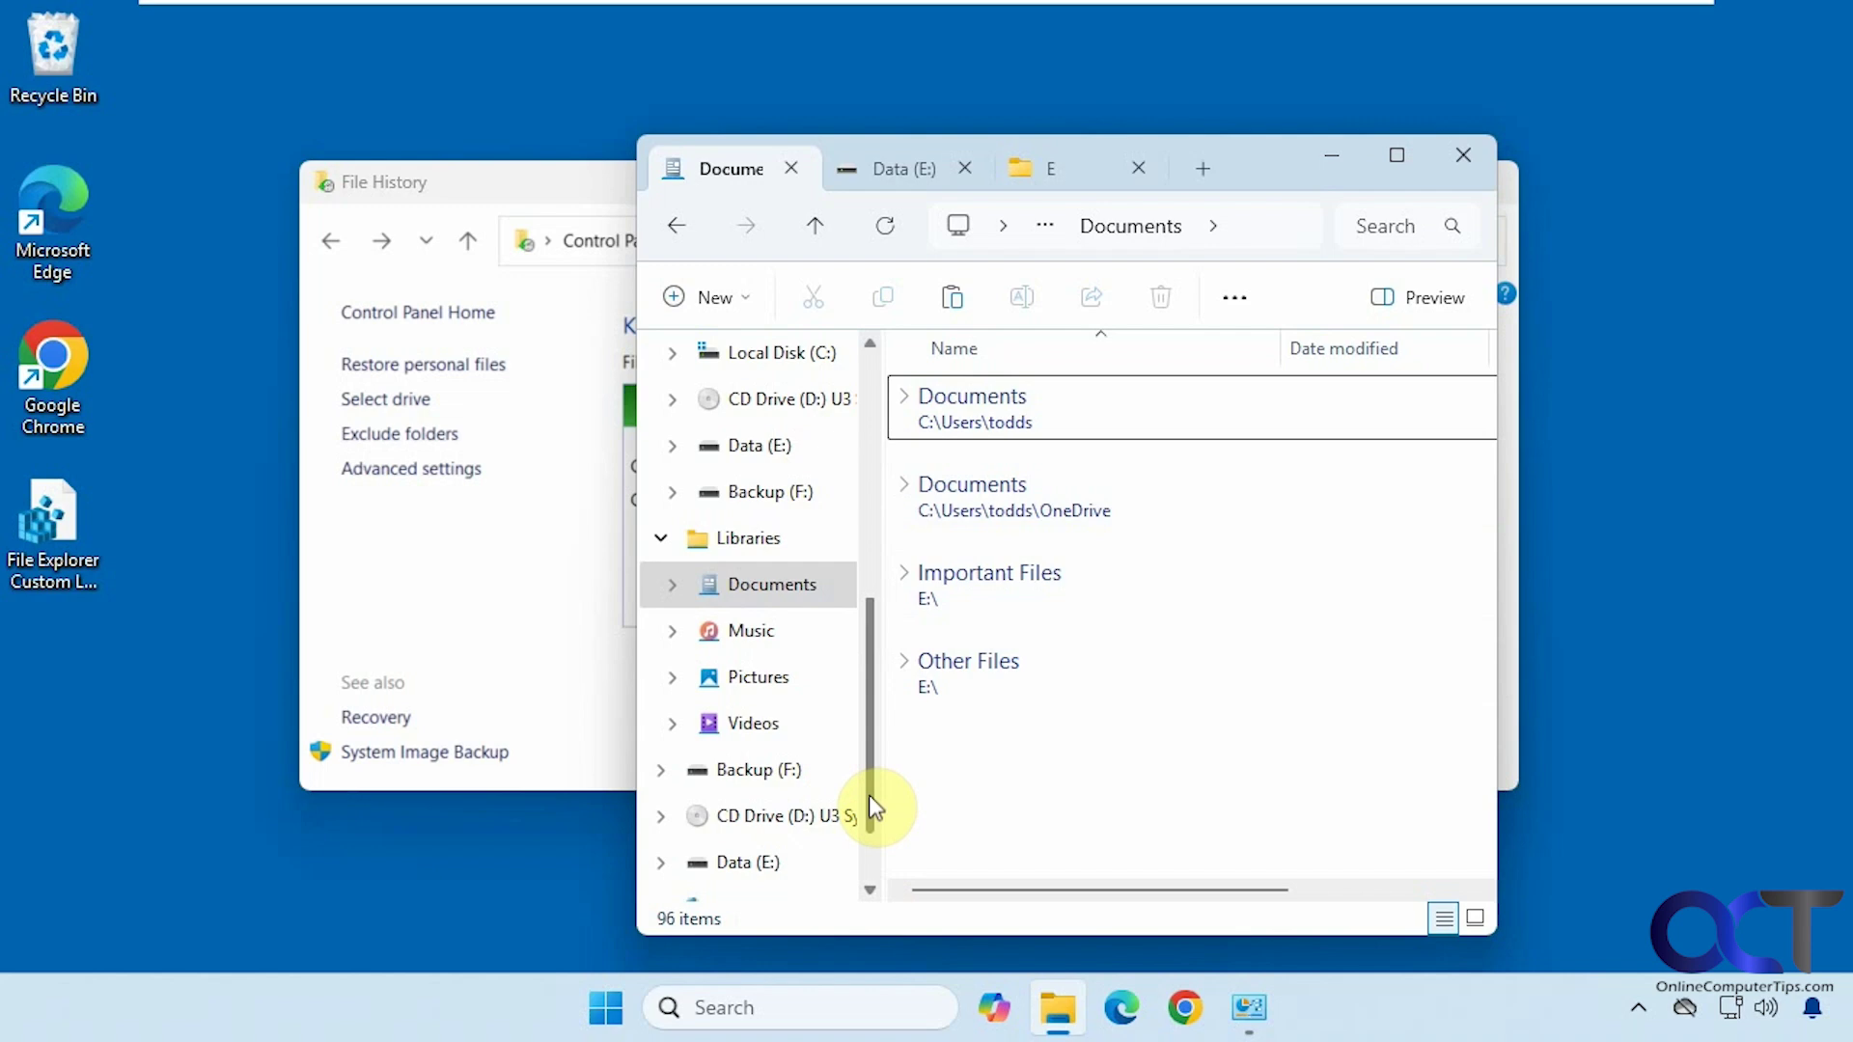
Turn off Show libraries in the navigation pane and return to the Data (E:) drive
{"action": "left_click_drag", "start_coordinate": [874, 806], "coordinate": [869, 900]}
{"action": "right_click", "coordinate": [798, 869]}
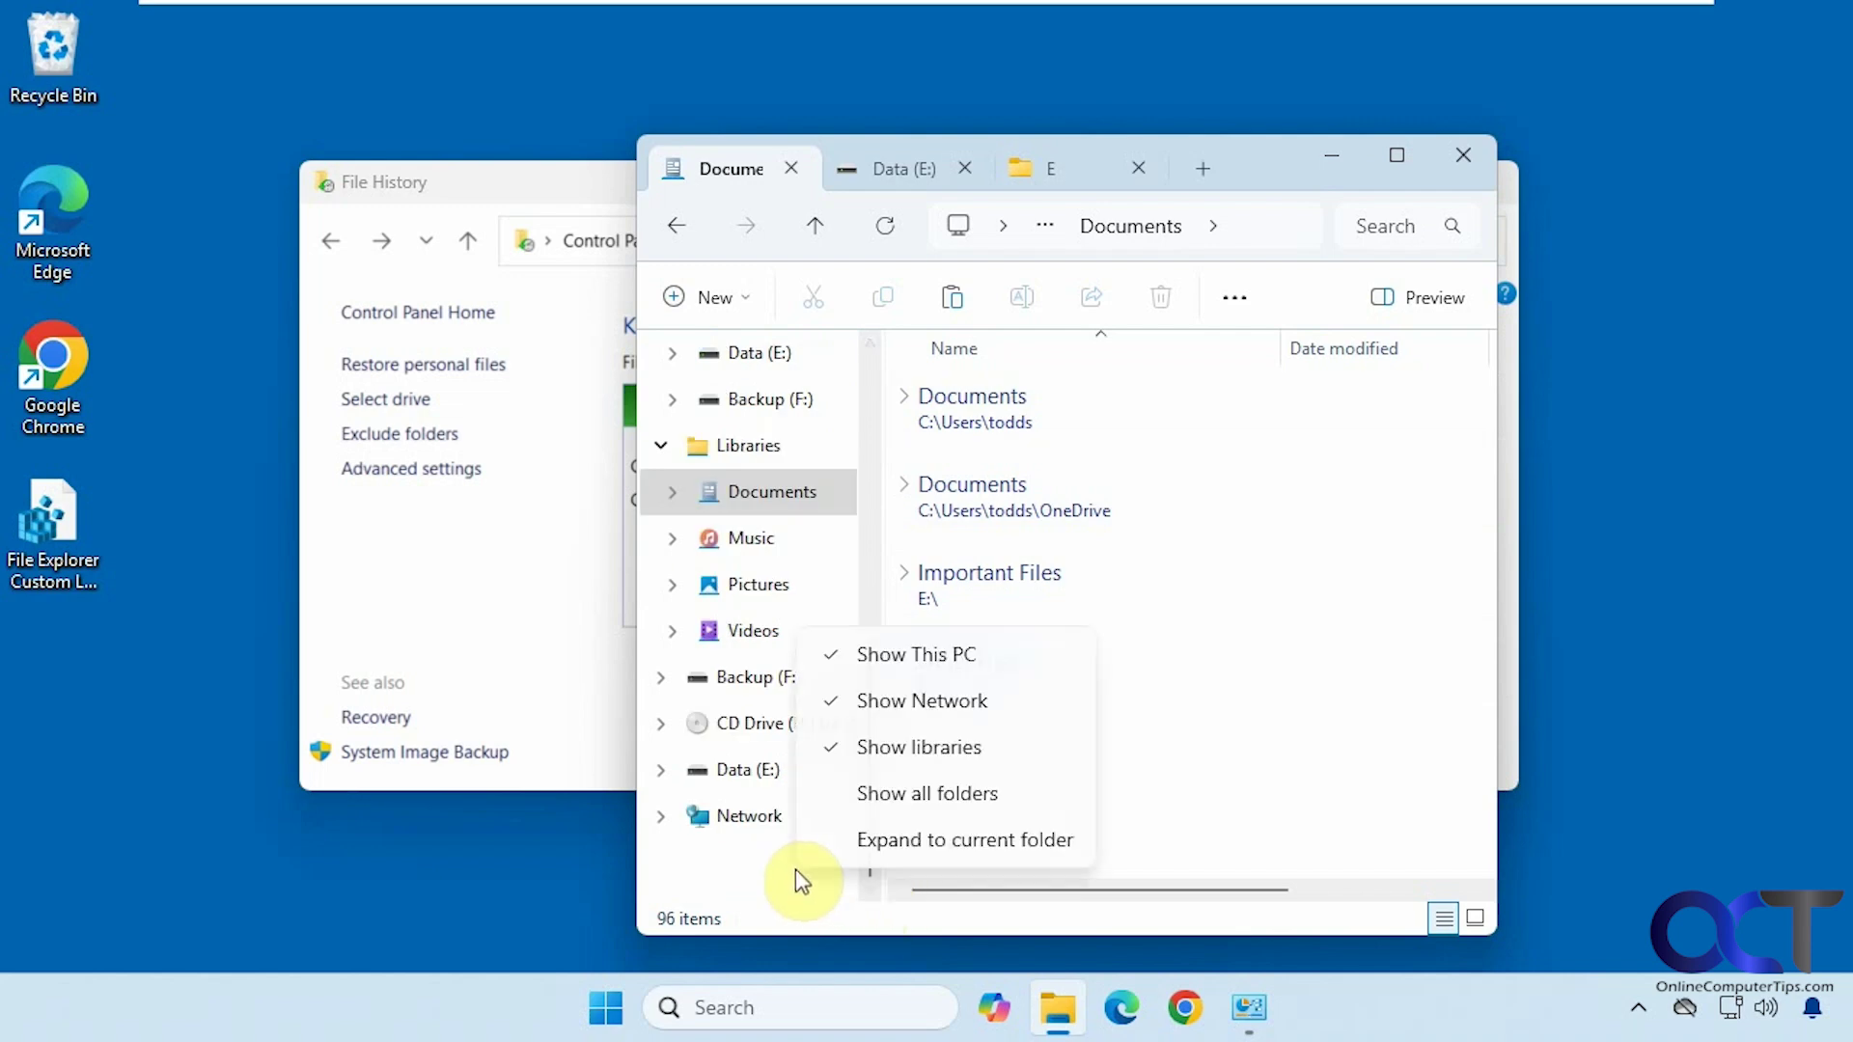
{"action": "left_click", "coordinate": [882, 750]}
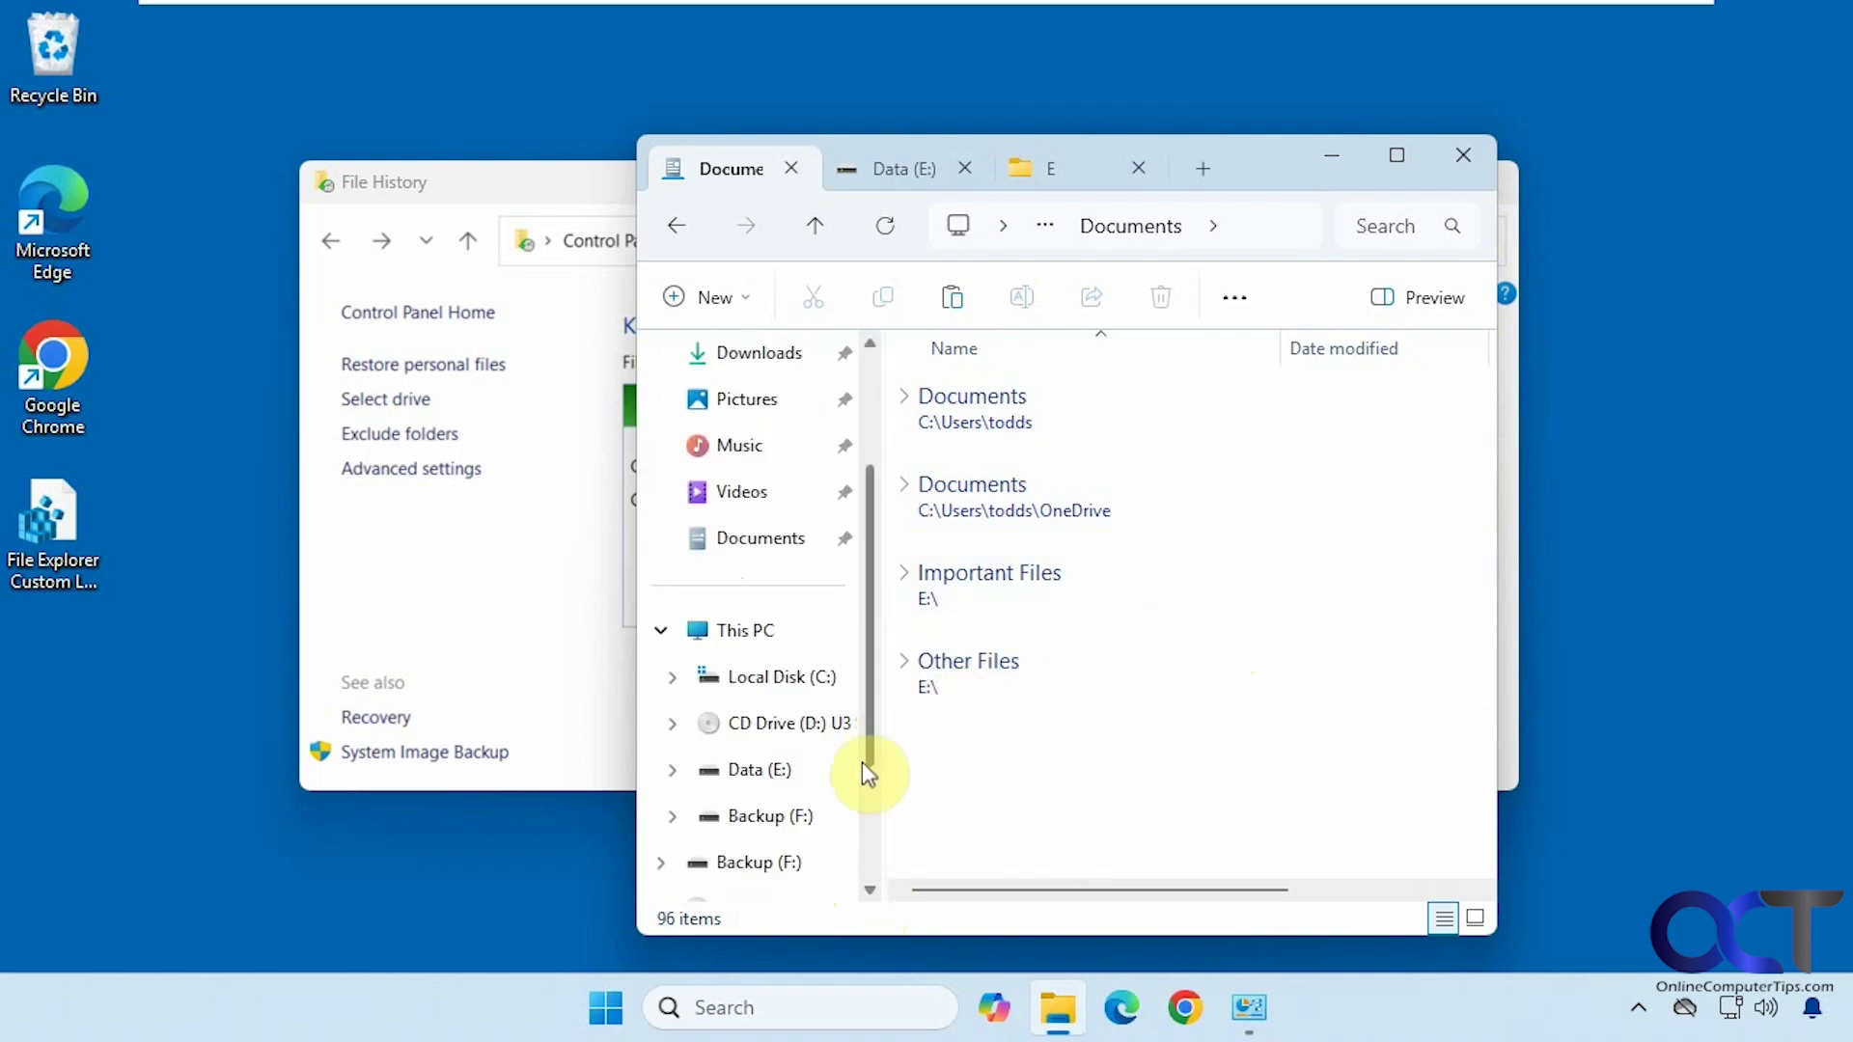
{"action": "left_click_drag", "start_coordinate": [861, 701], "coordinate": [871, 614]}
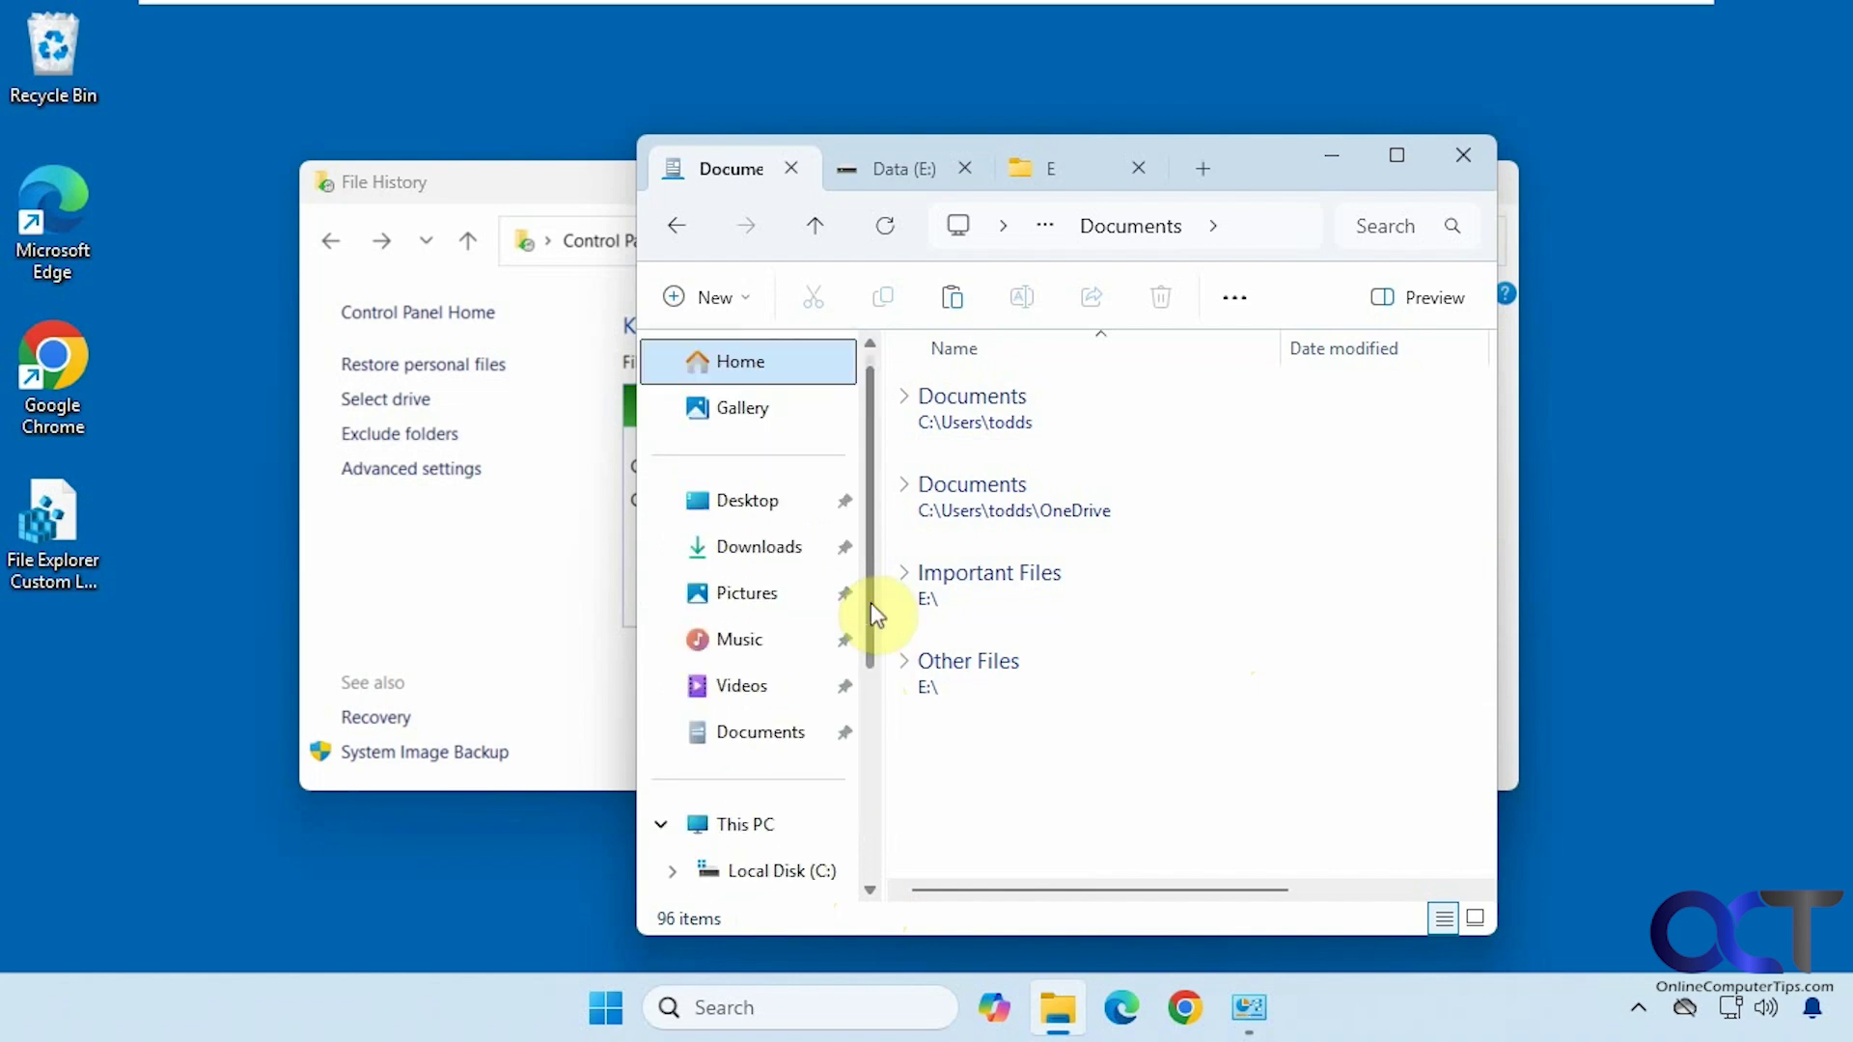
{"action": "left_click", "coordinate": [908, 169]}
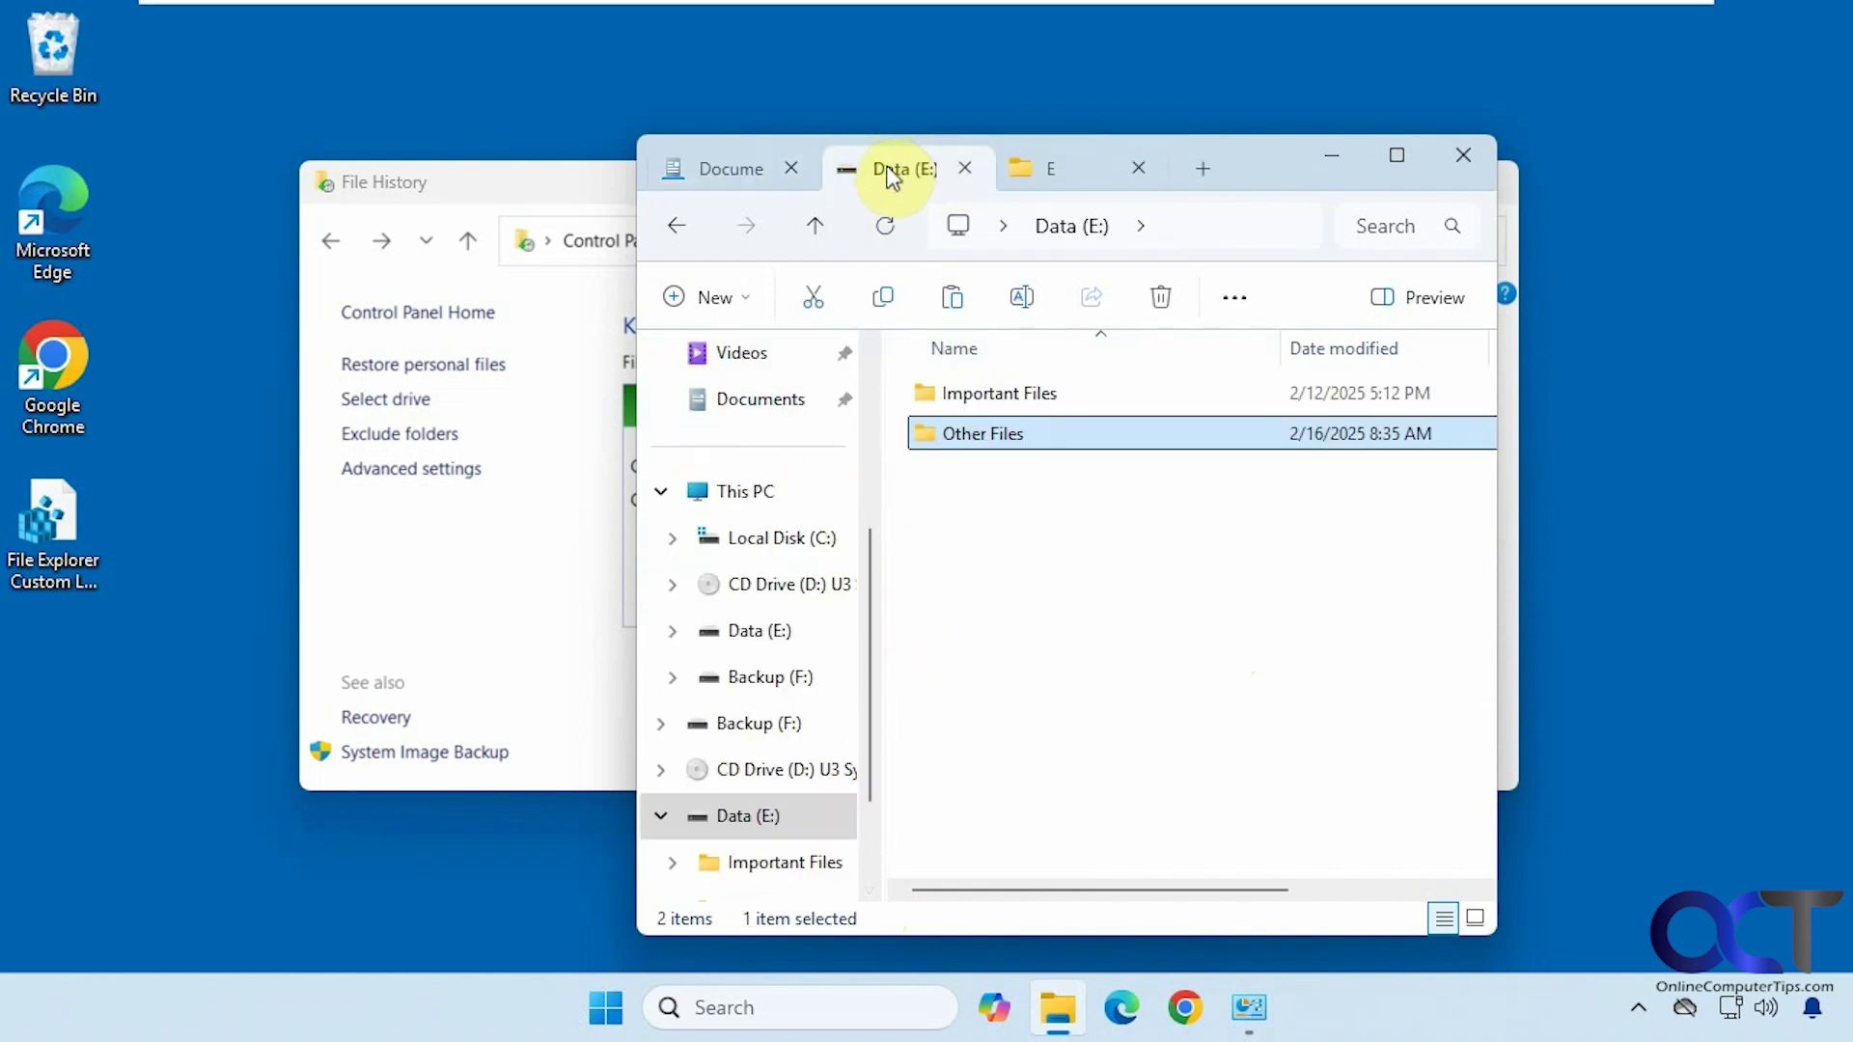
{"action": "mouse_move", "coordinate": [976, 437]}
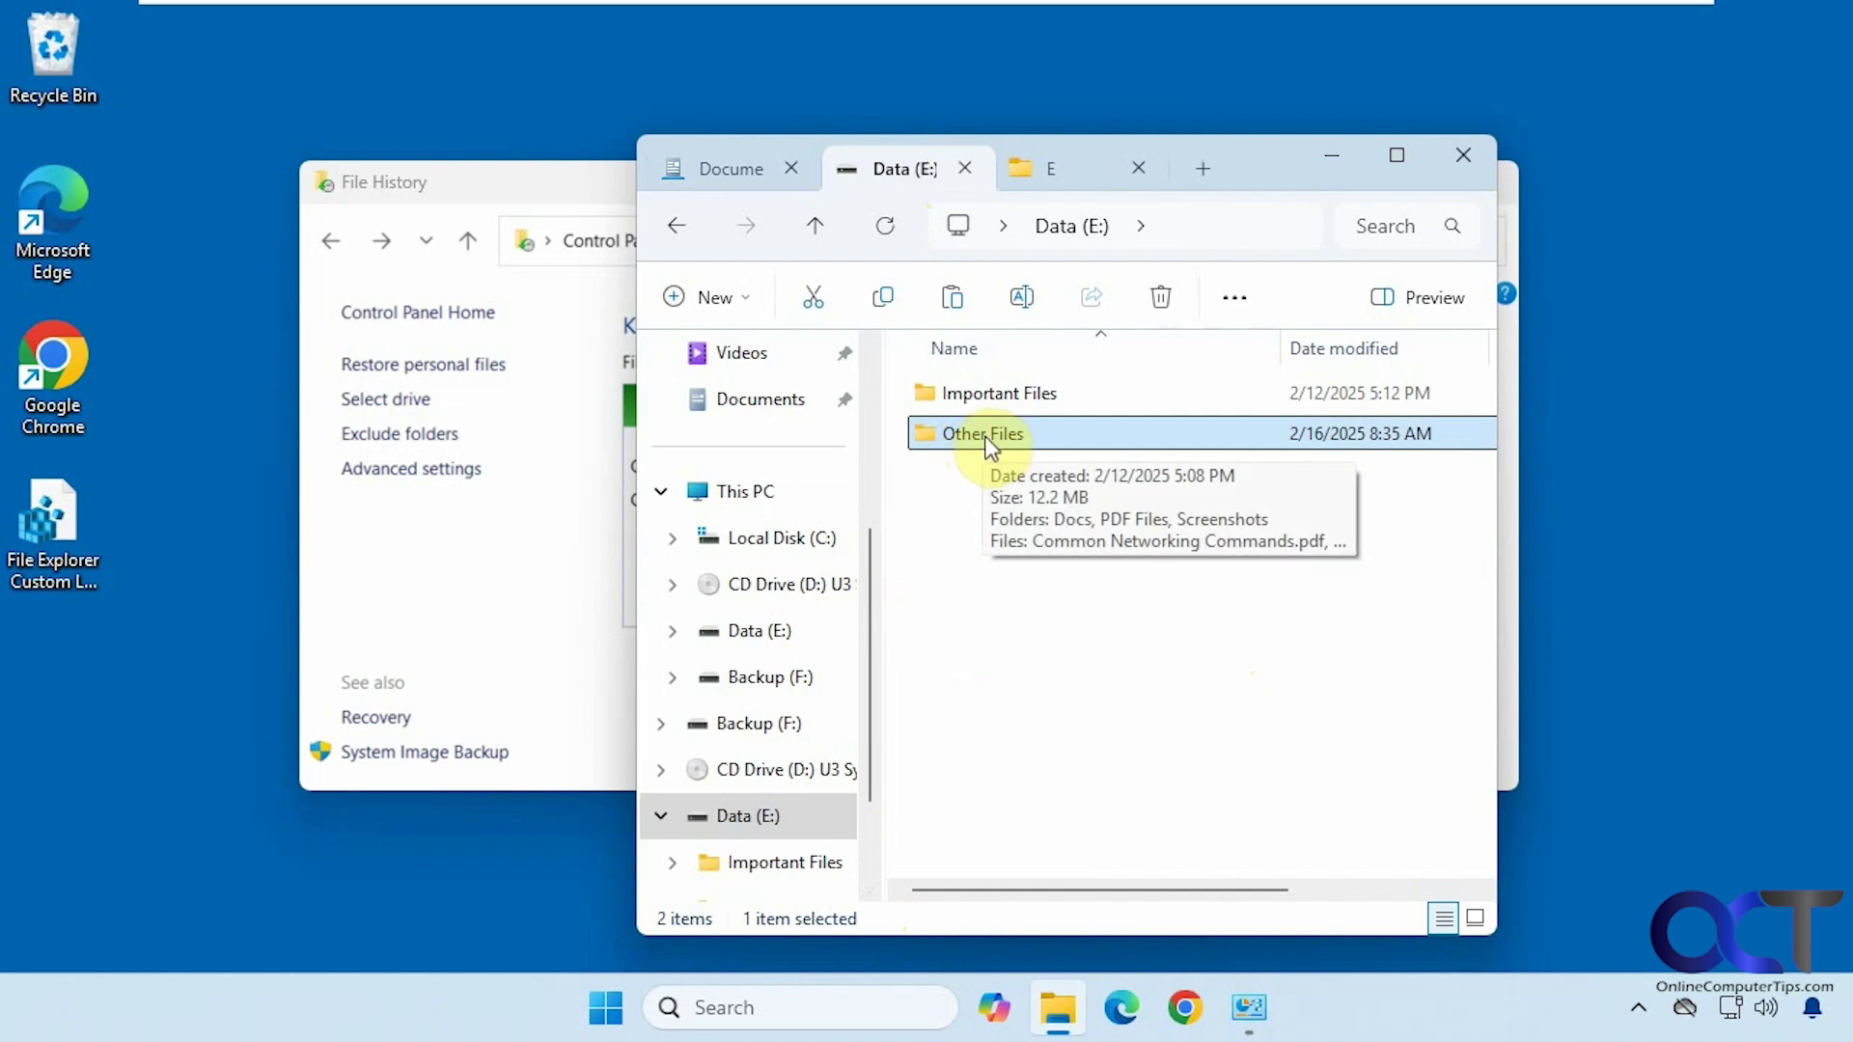
Run a File History backup now to Backup (F:), finishing at 2/16/2025 8:45 AM
{"action": "left_click", "coordinate": [506, 602]}
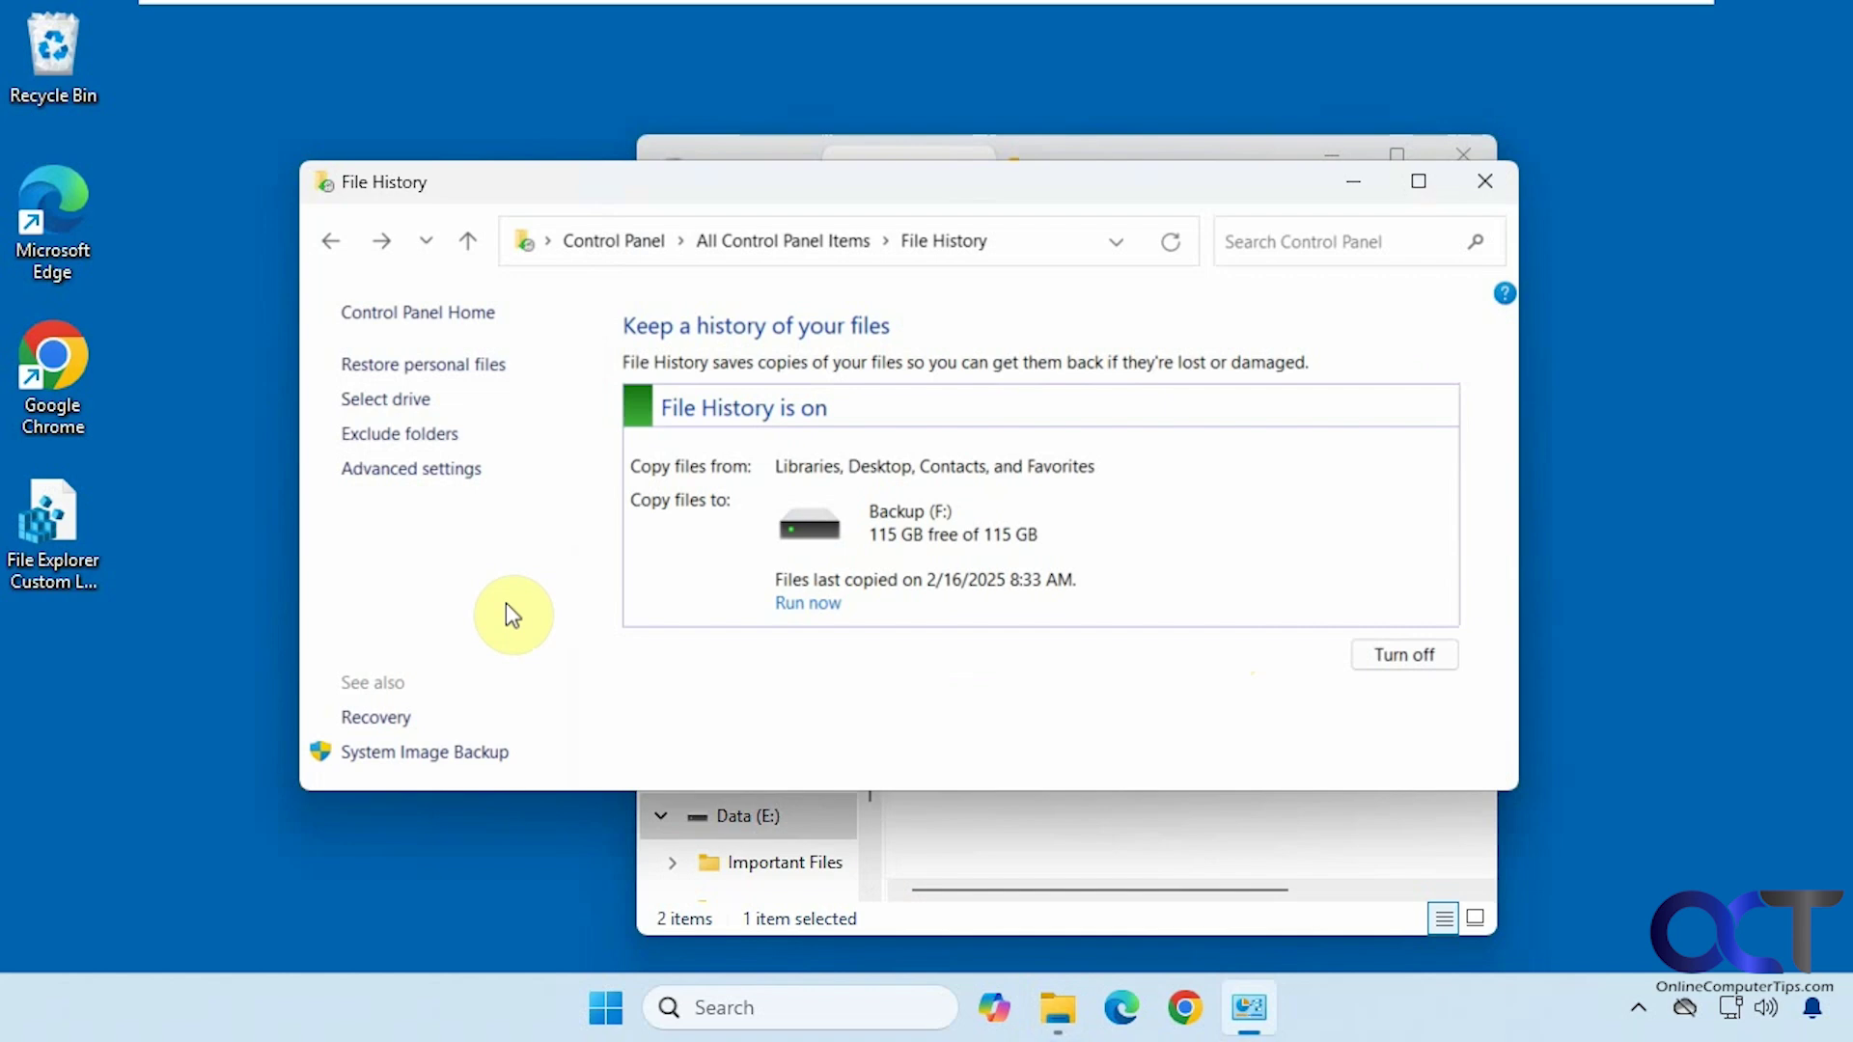
{"action": "left_click", "coordinate": [816, 605]}
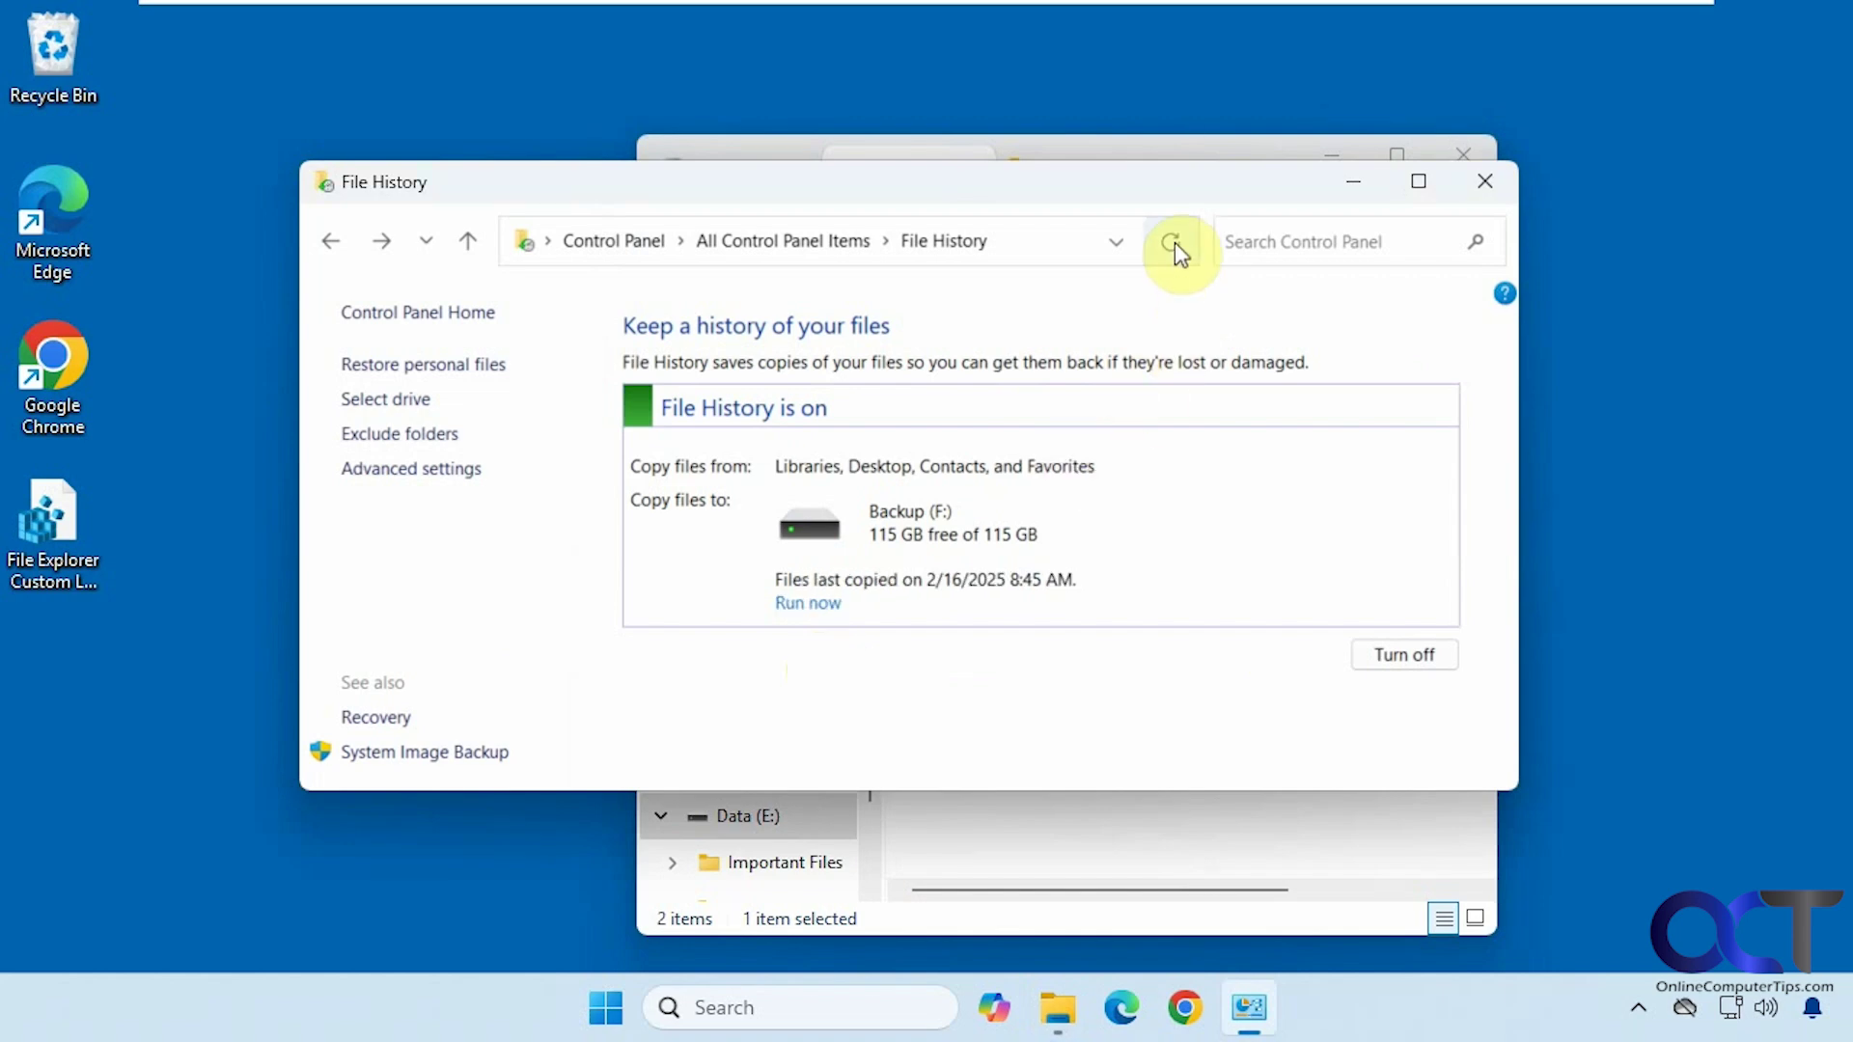
Return to File Explorer, open Backup (F:) and select its FileHistory folder
{"action": "left_click", "coordinate": [1154, 895]}
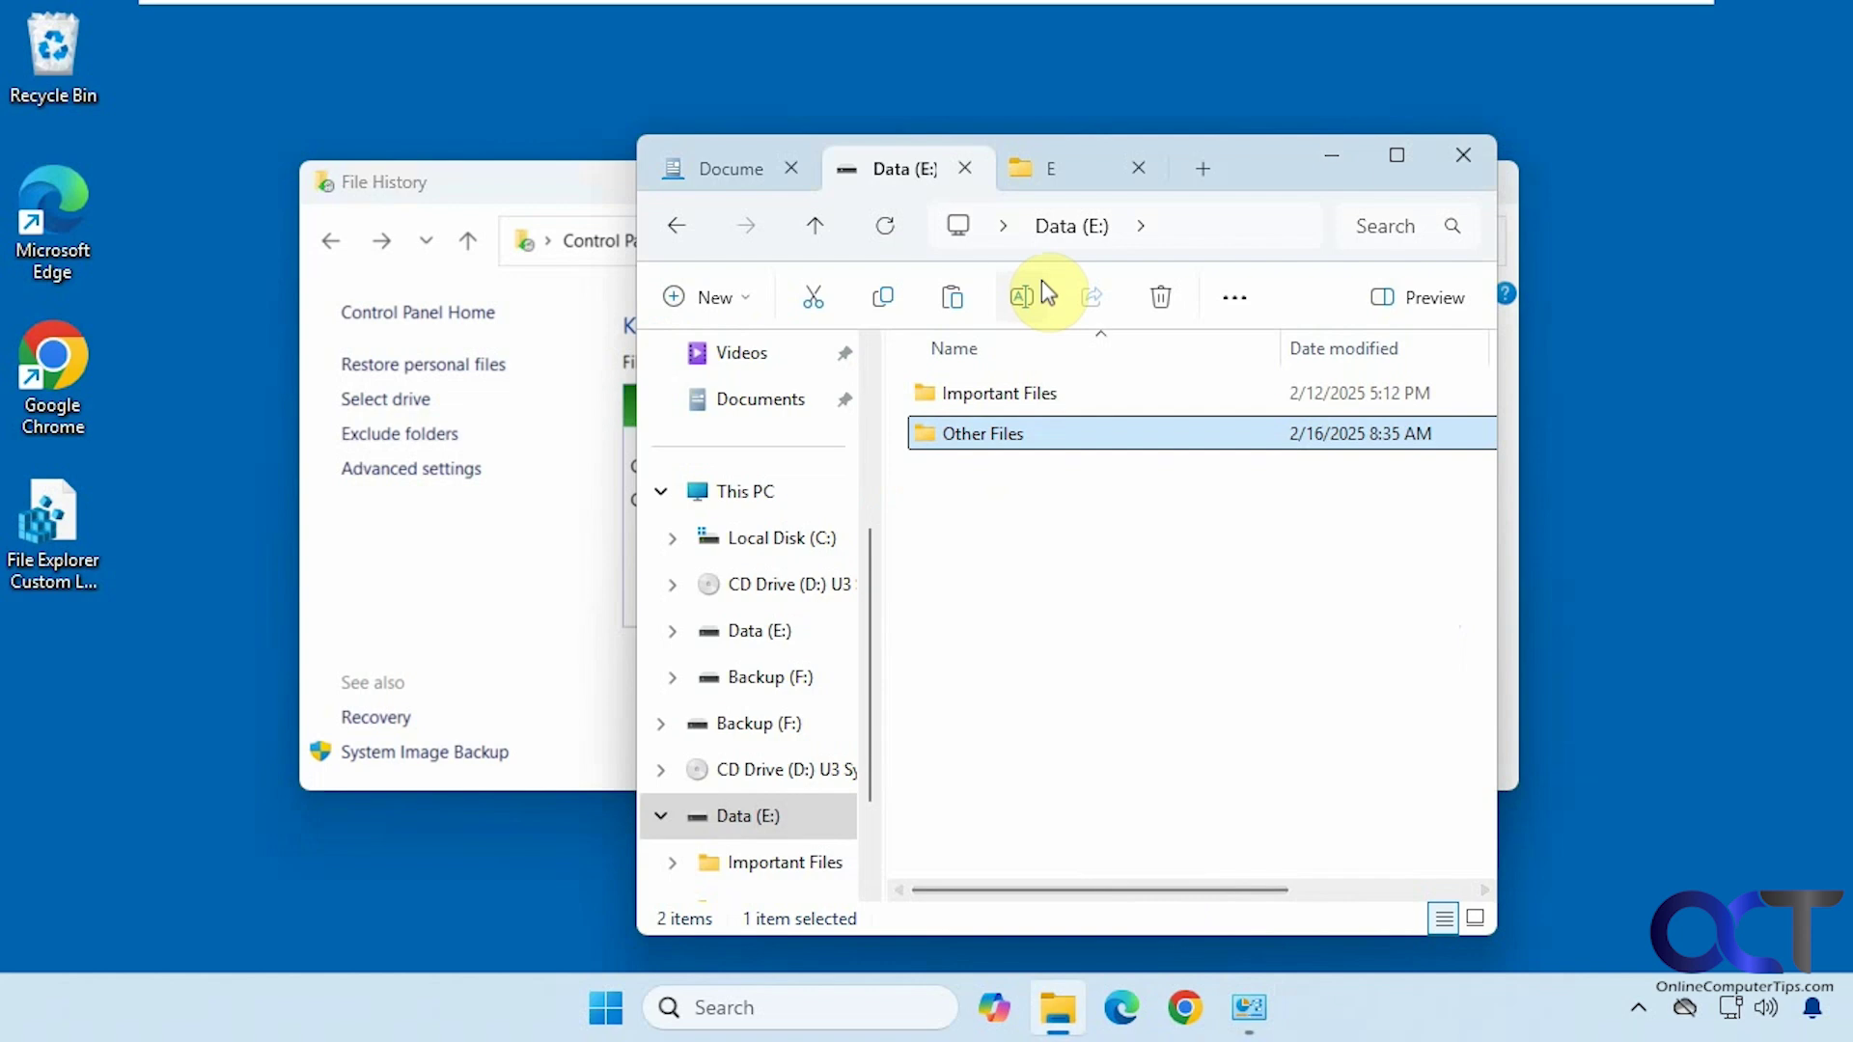
{"action": "left_click", "coordinate": [1051, 179]}
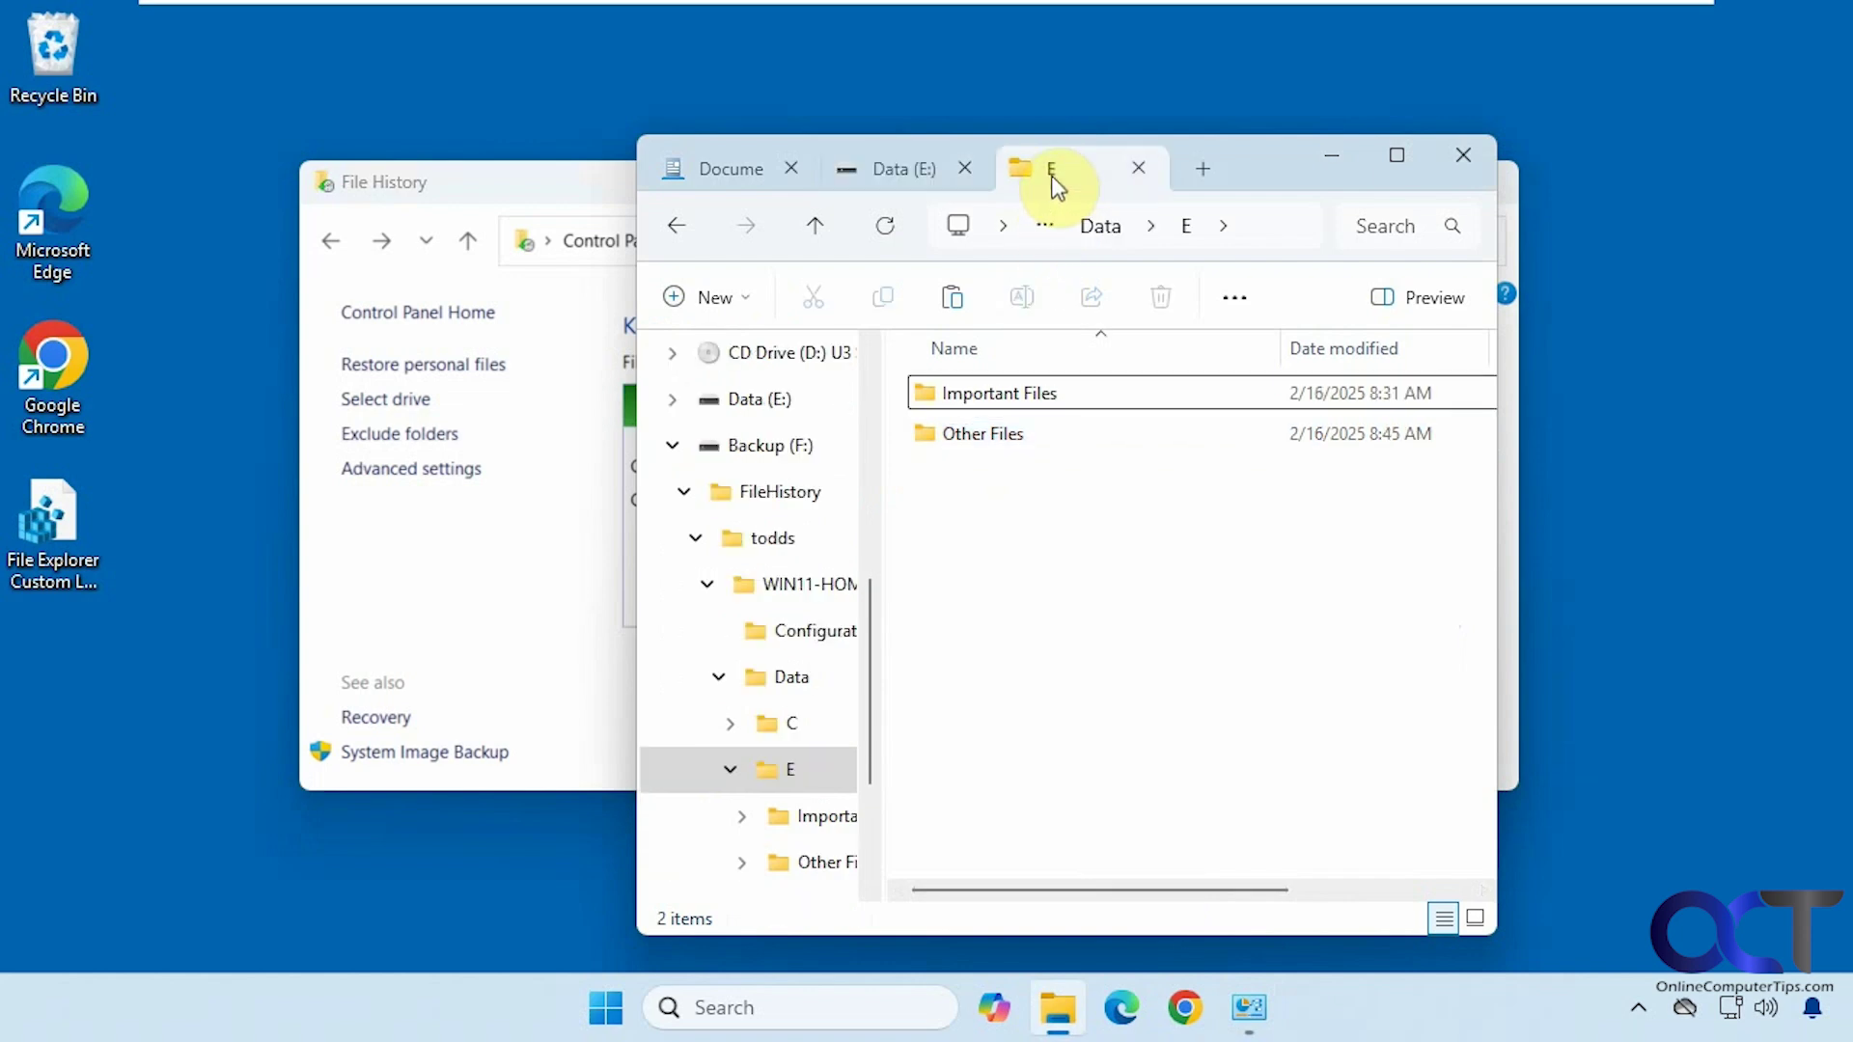
{"action": "left_click", "coordinate": [781, 453]}
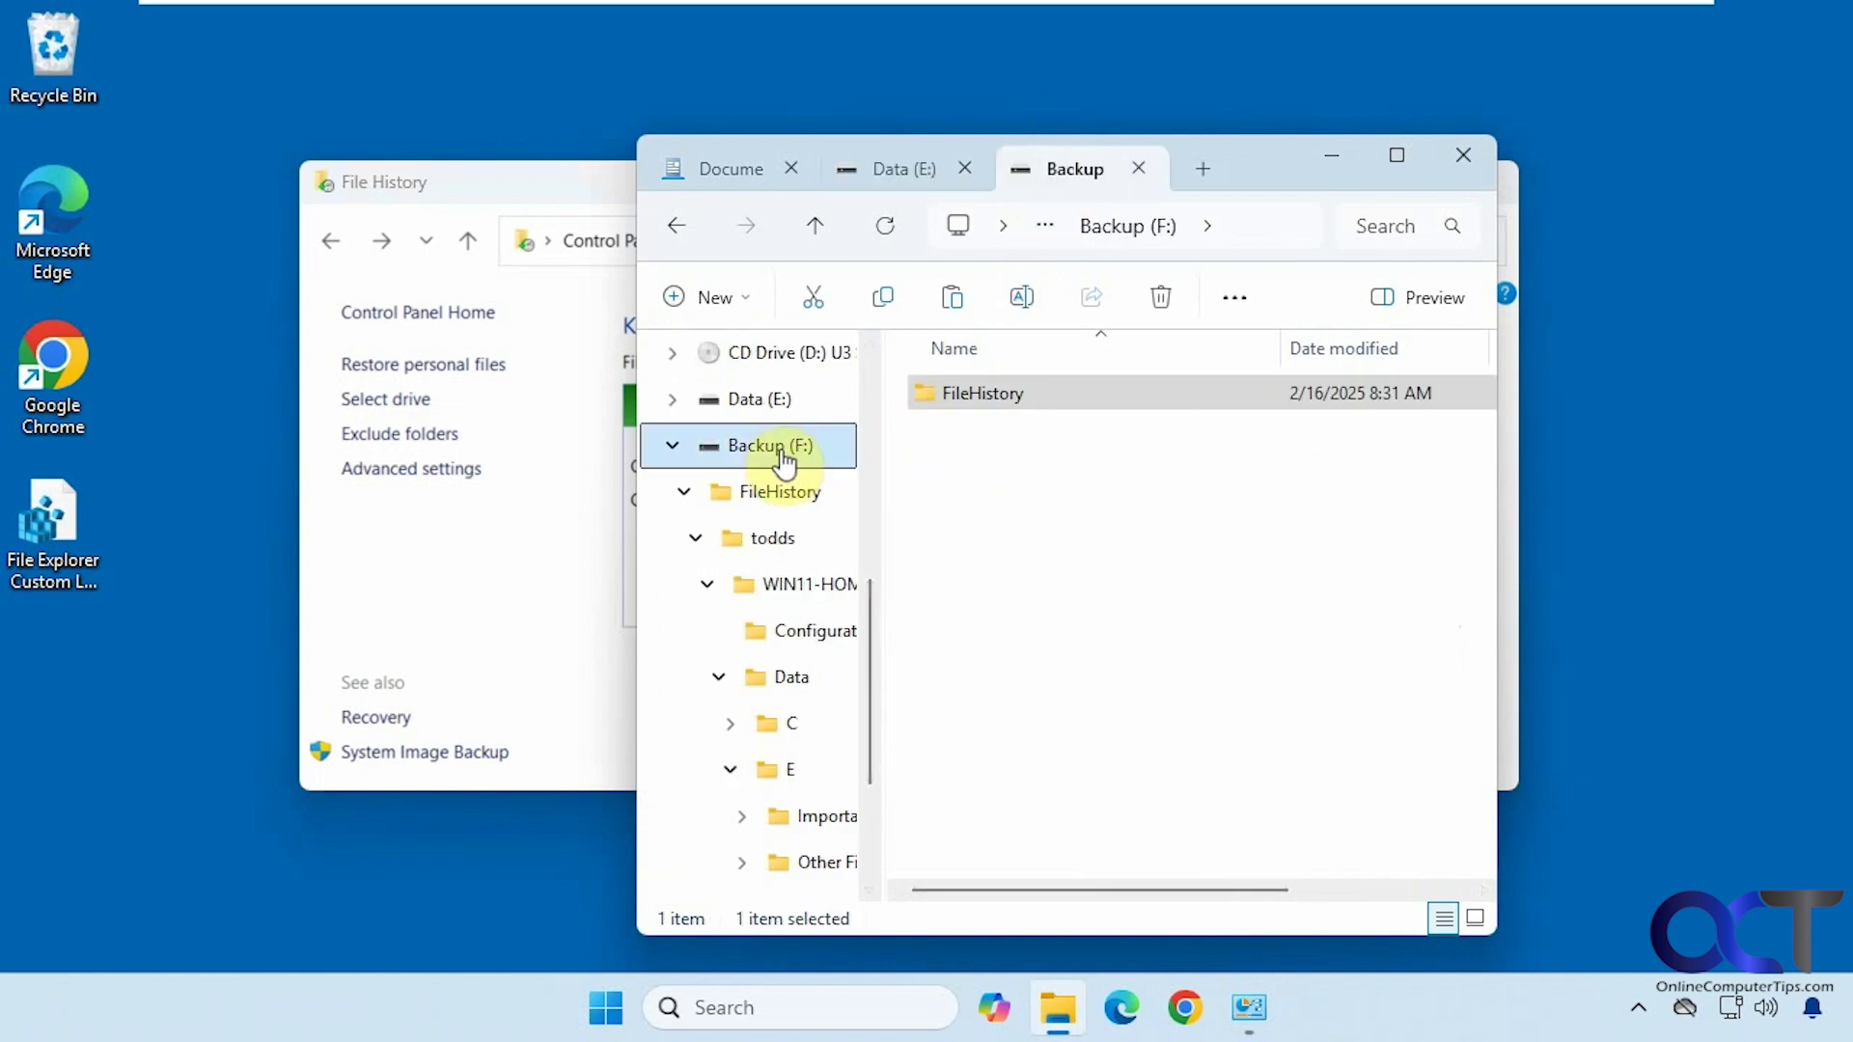
{"action": "left_click", "coordinate": [684, 492]}
{"action": "left_click", "coordinate": [964, 398]}
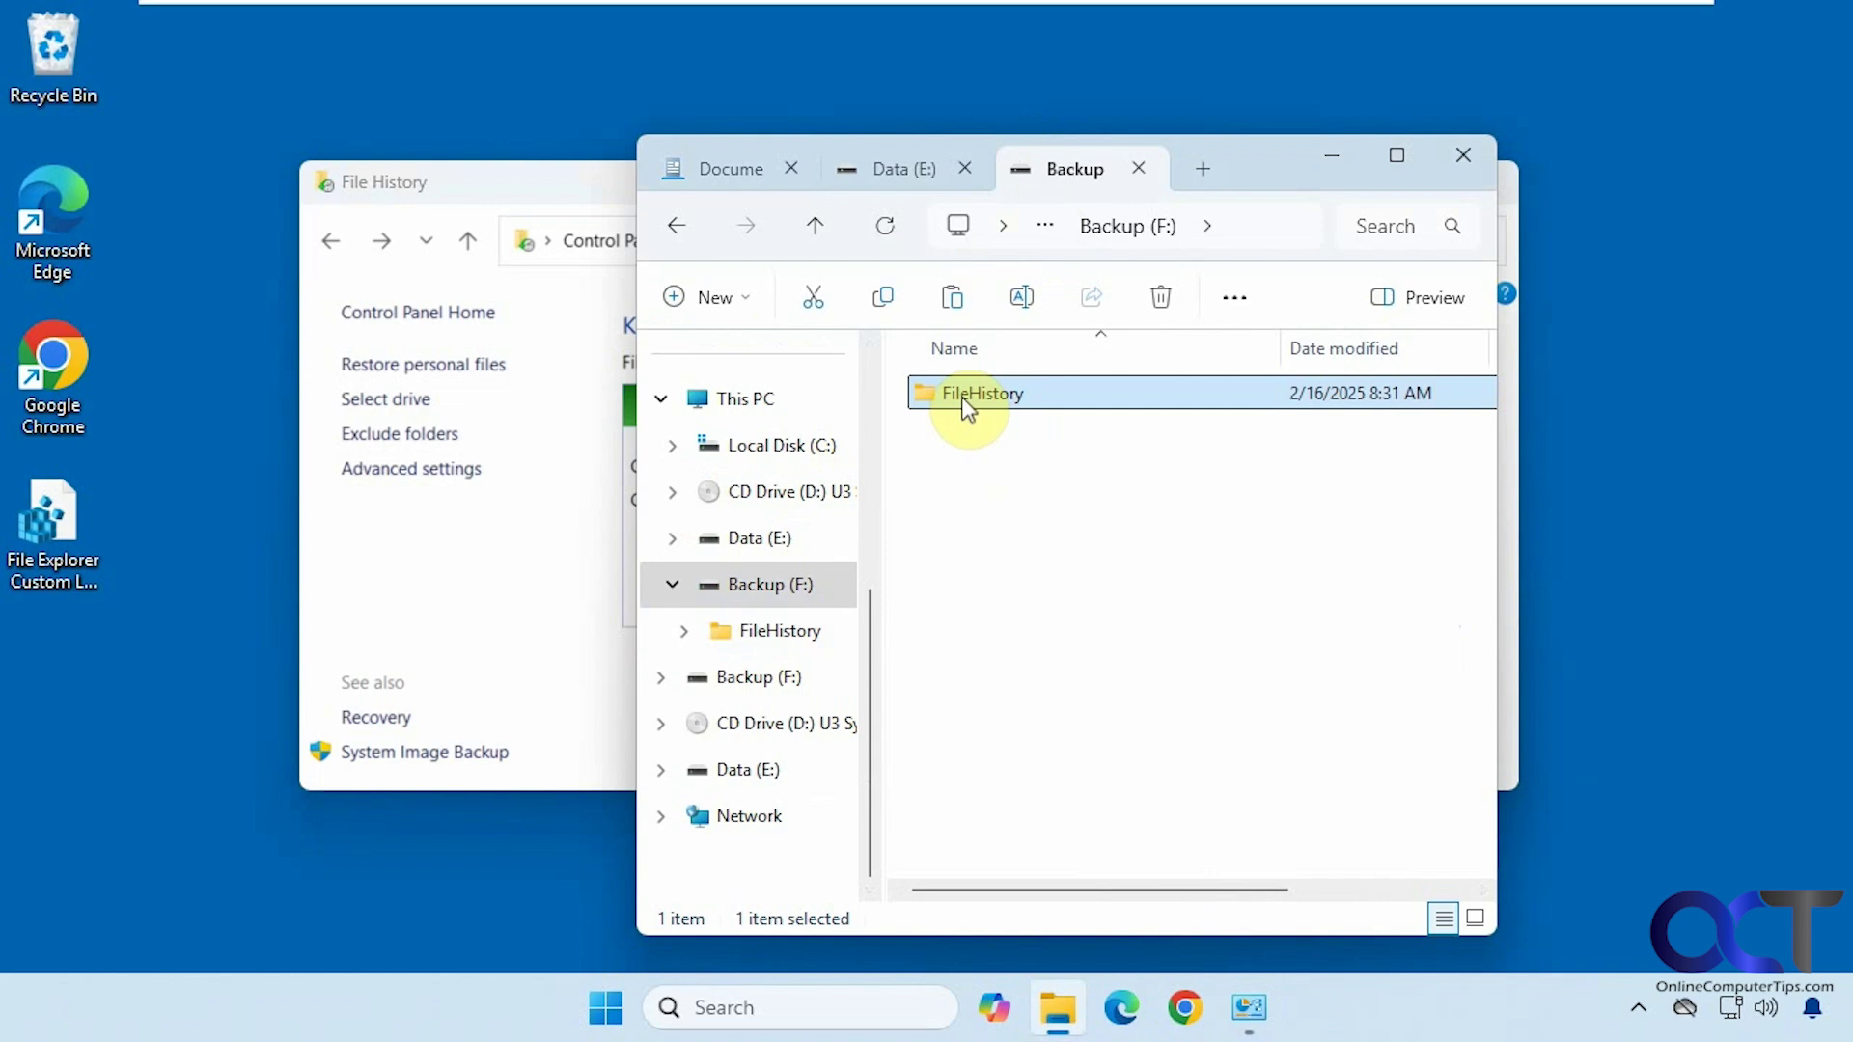
Drill into FileHistory > WIN11-HOME > Data > E > Other Files, then step back to the E backup
{"action": "double_click", "coordinate": [963, 398]}
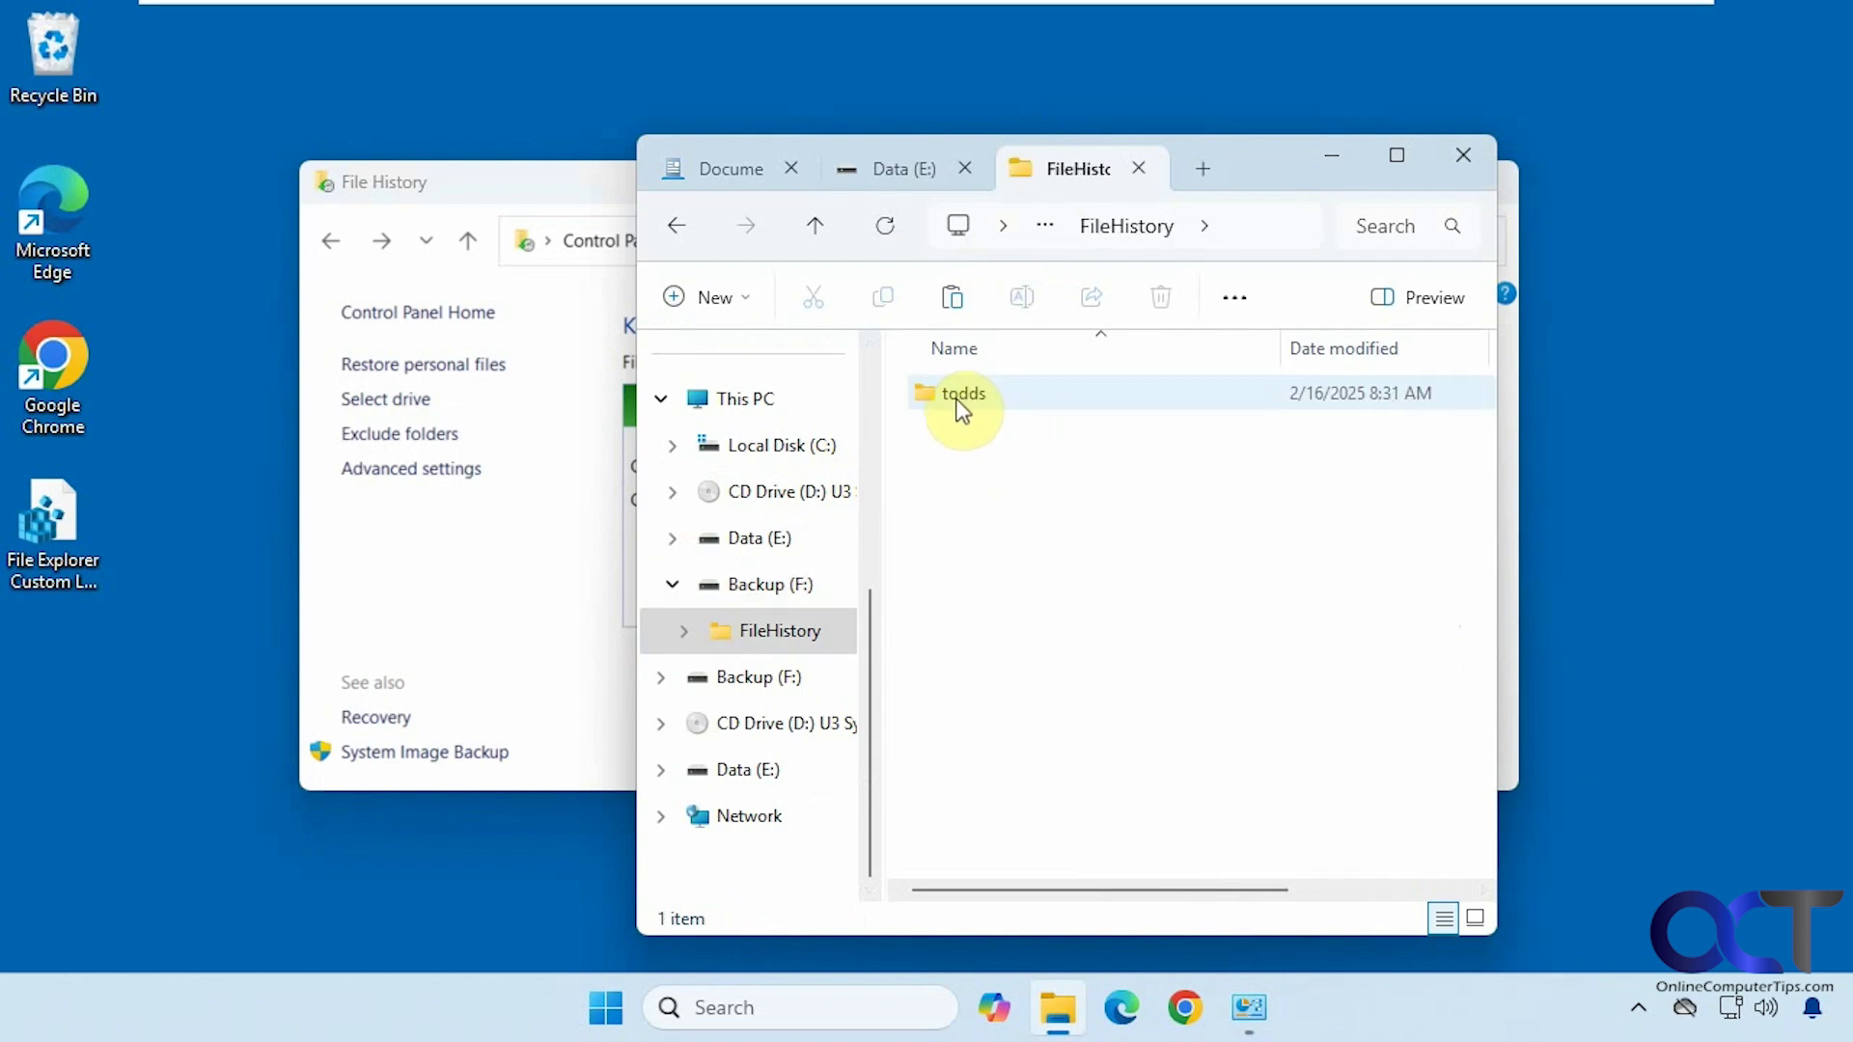
{"action": "double_click", "coordinate": [963, 398]}
{"action": "double_click", "coordinate": [964, 398]}
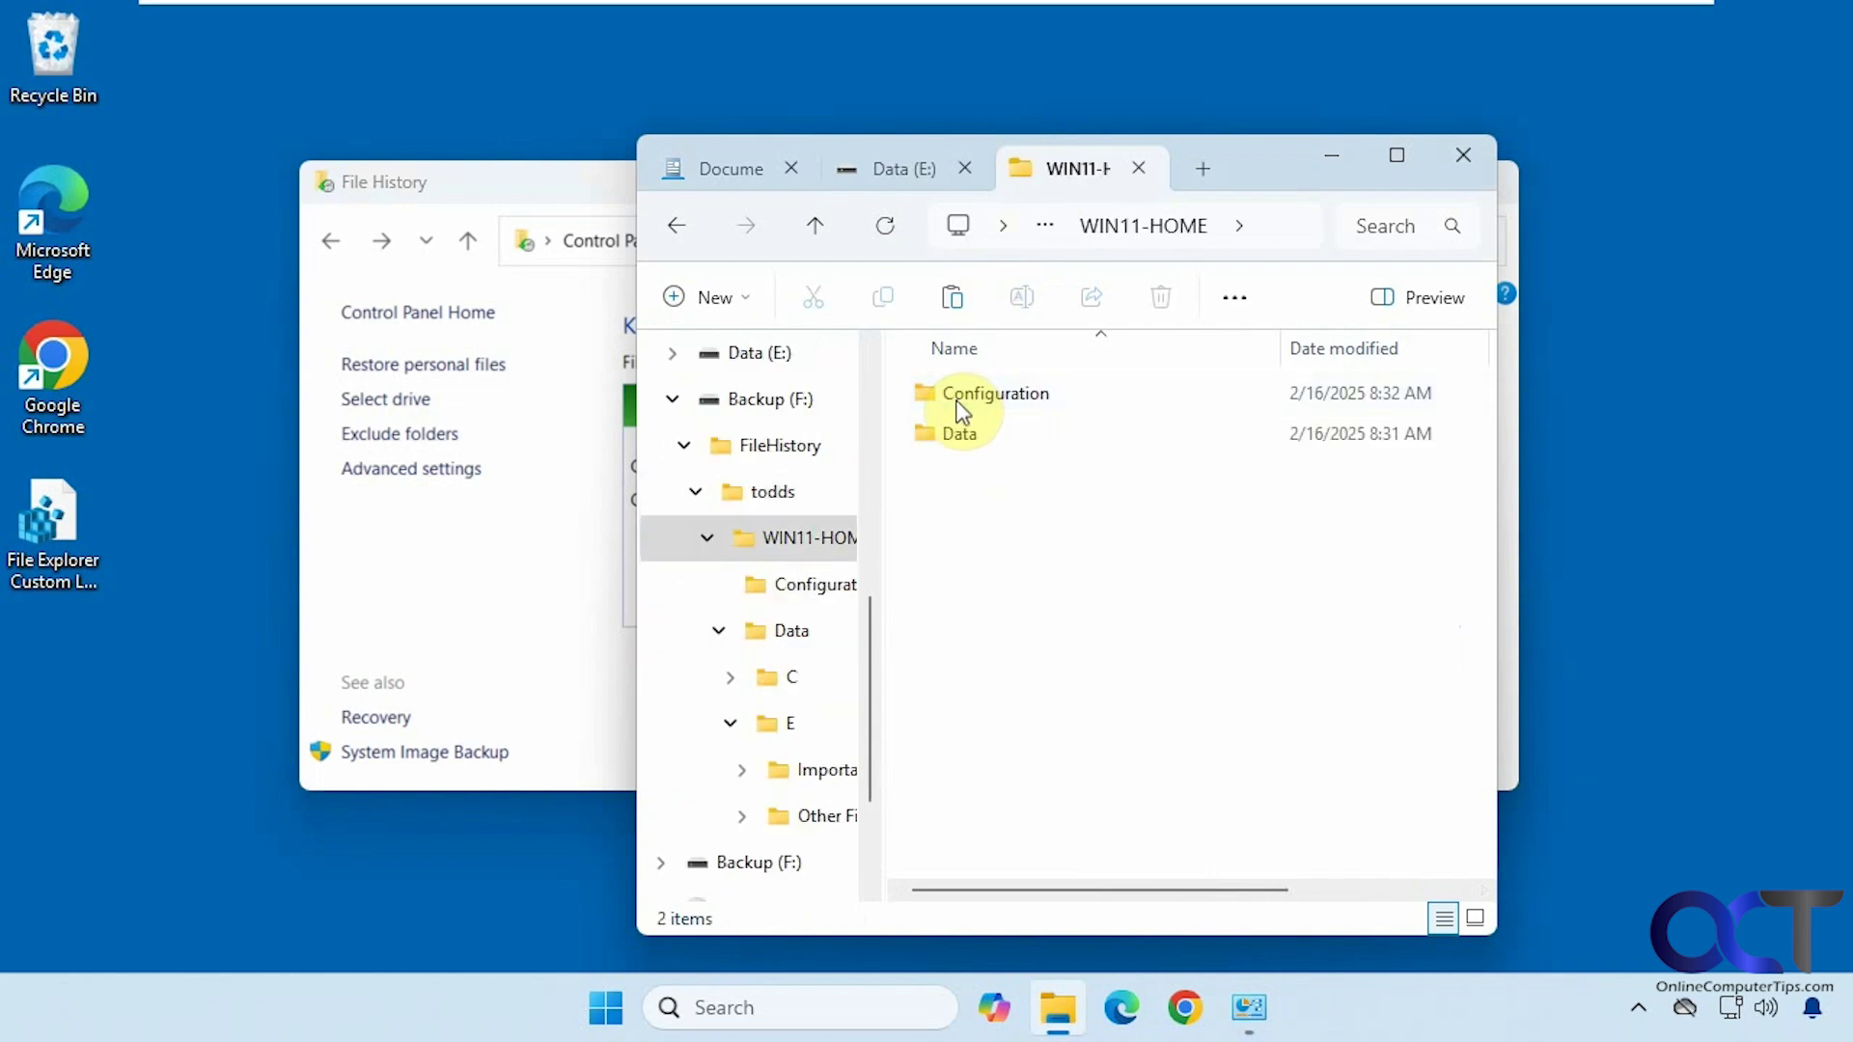
{"action": "double_click", "coordinate": [957, 433]}
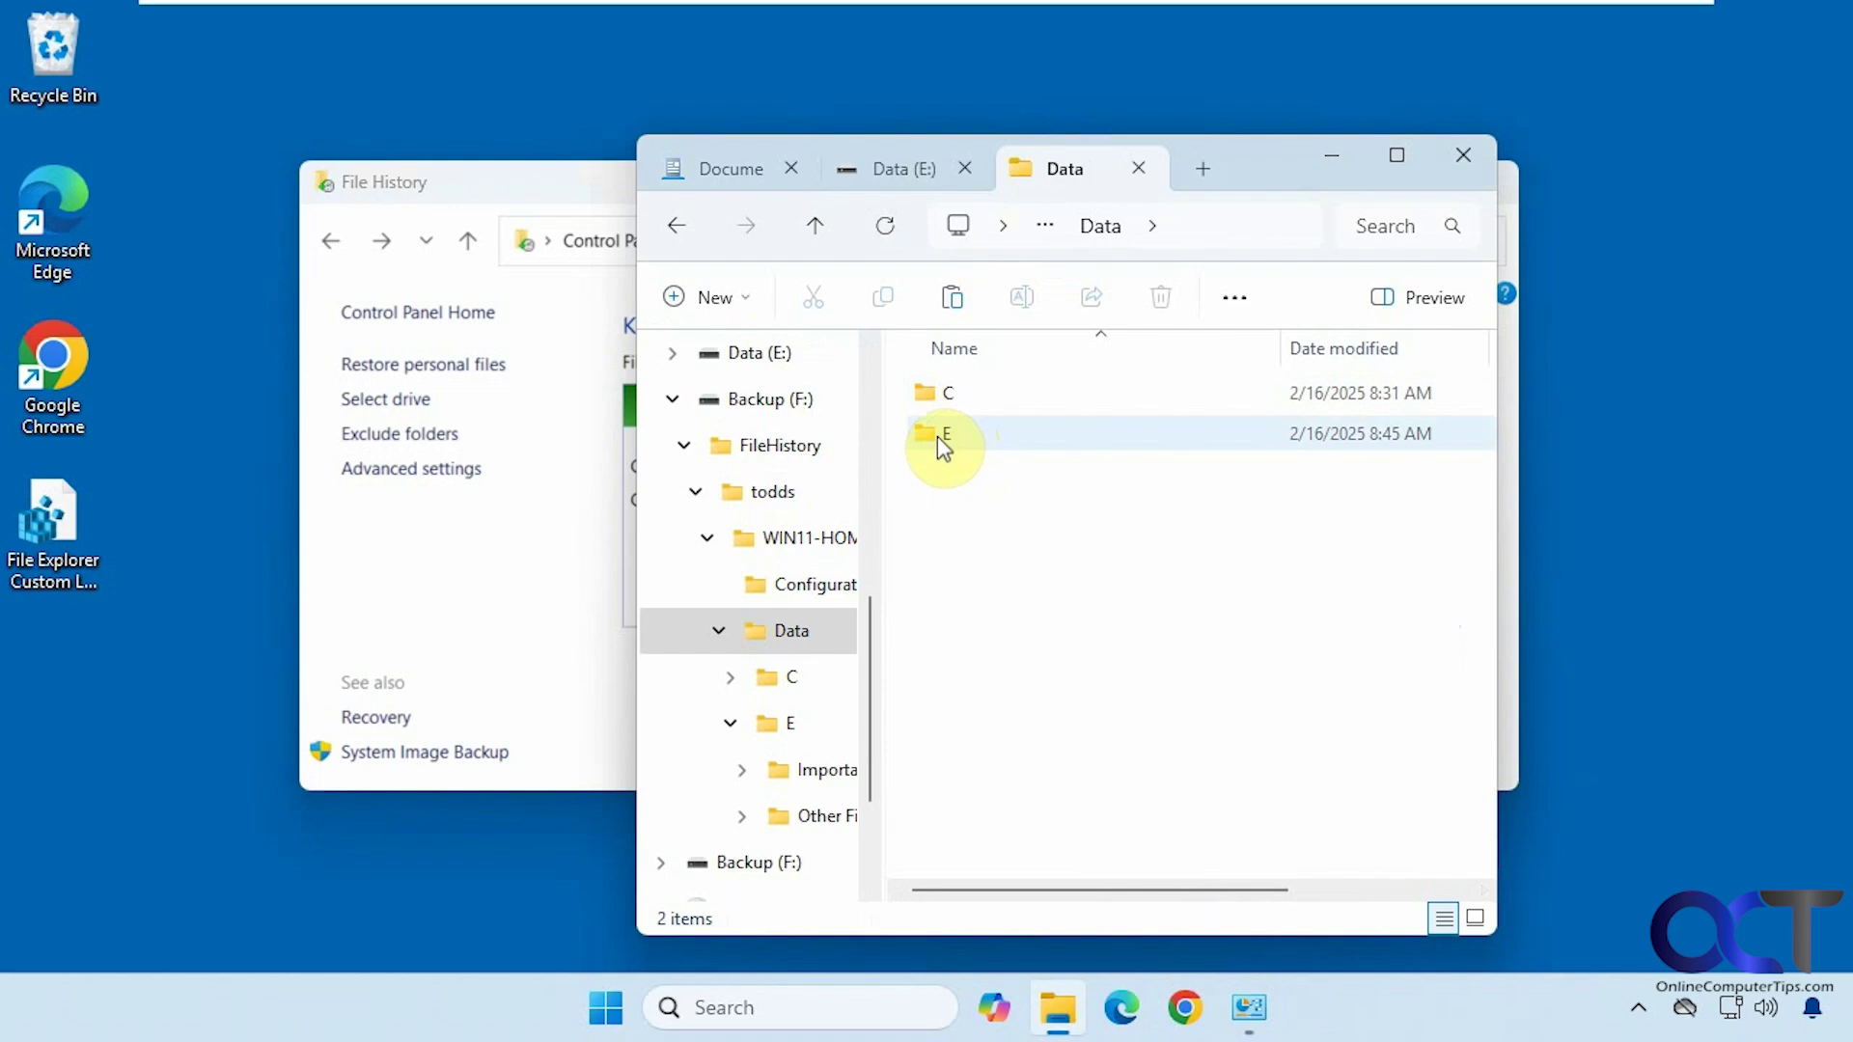
{"action": "double_click", "coordinate": [947, 437]}
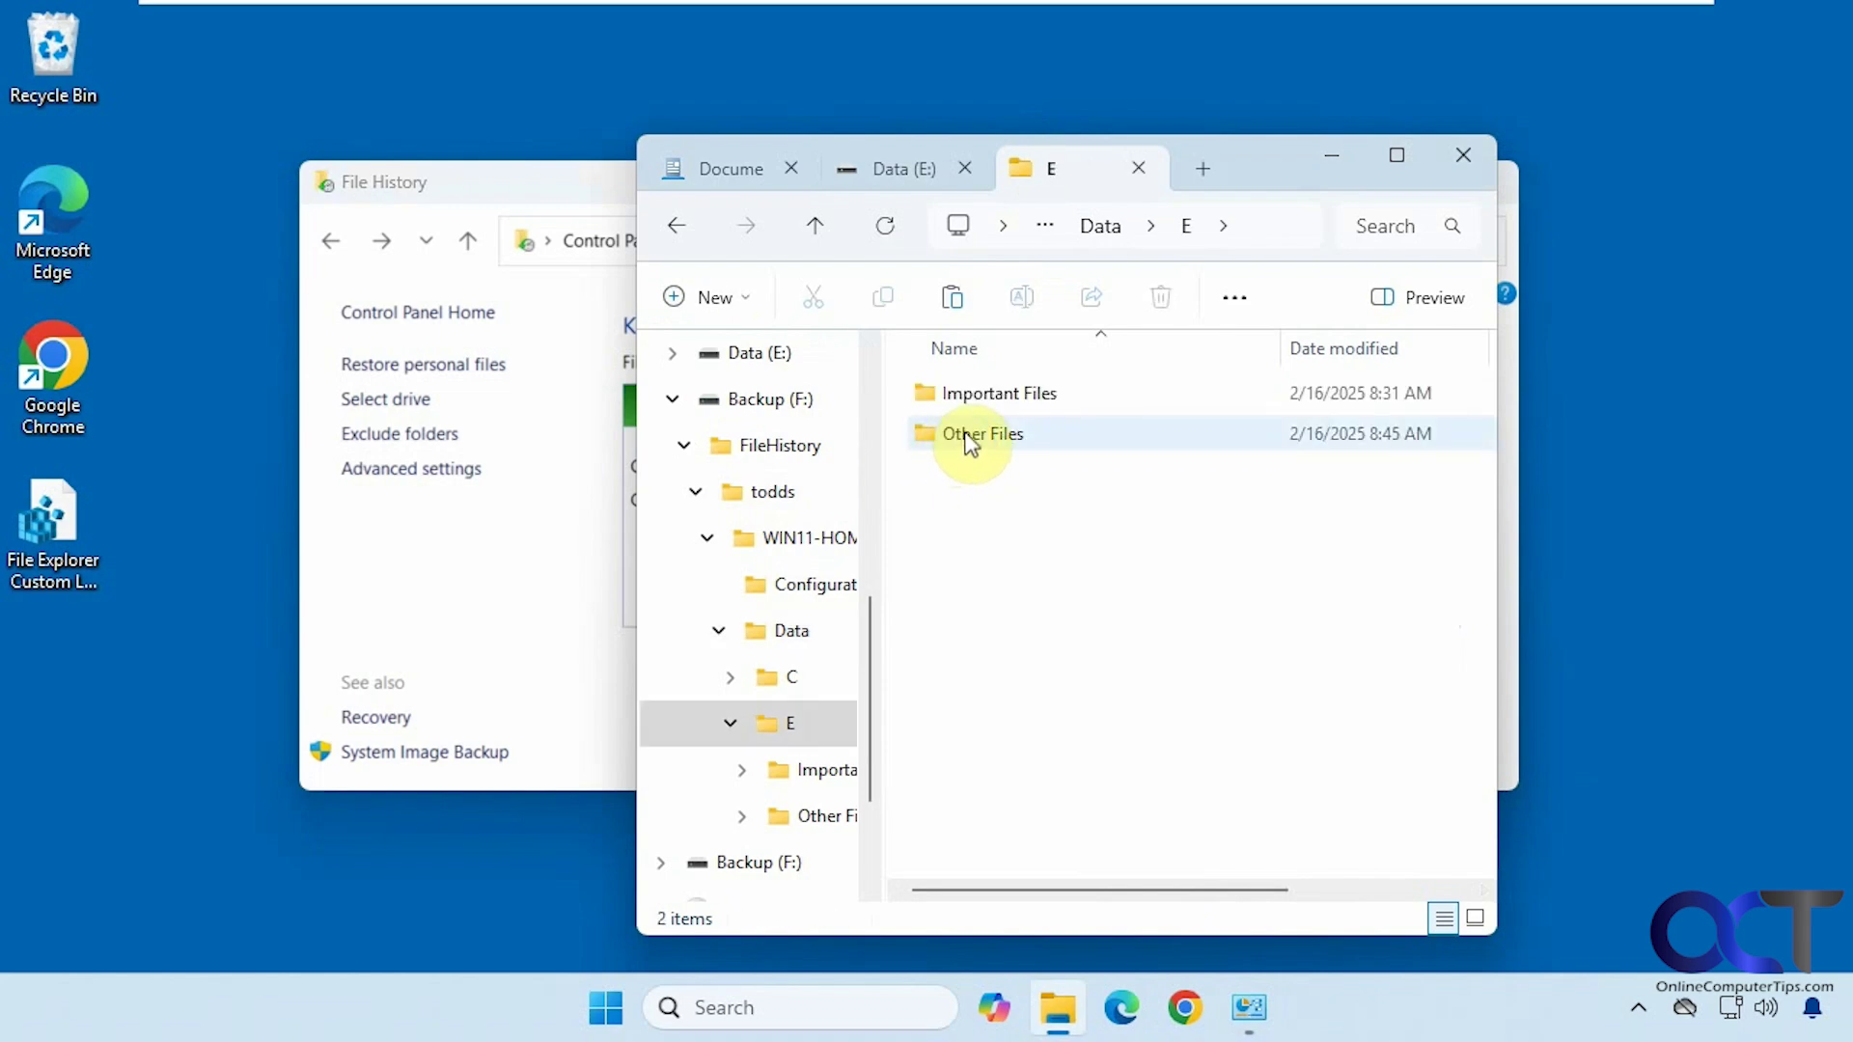
{"action": "double_click", "coordinate": [956, 436]}
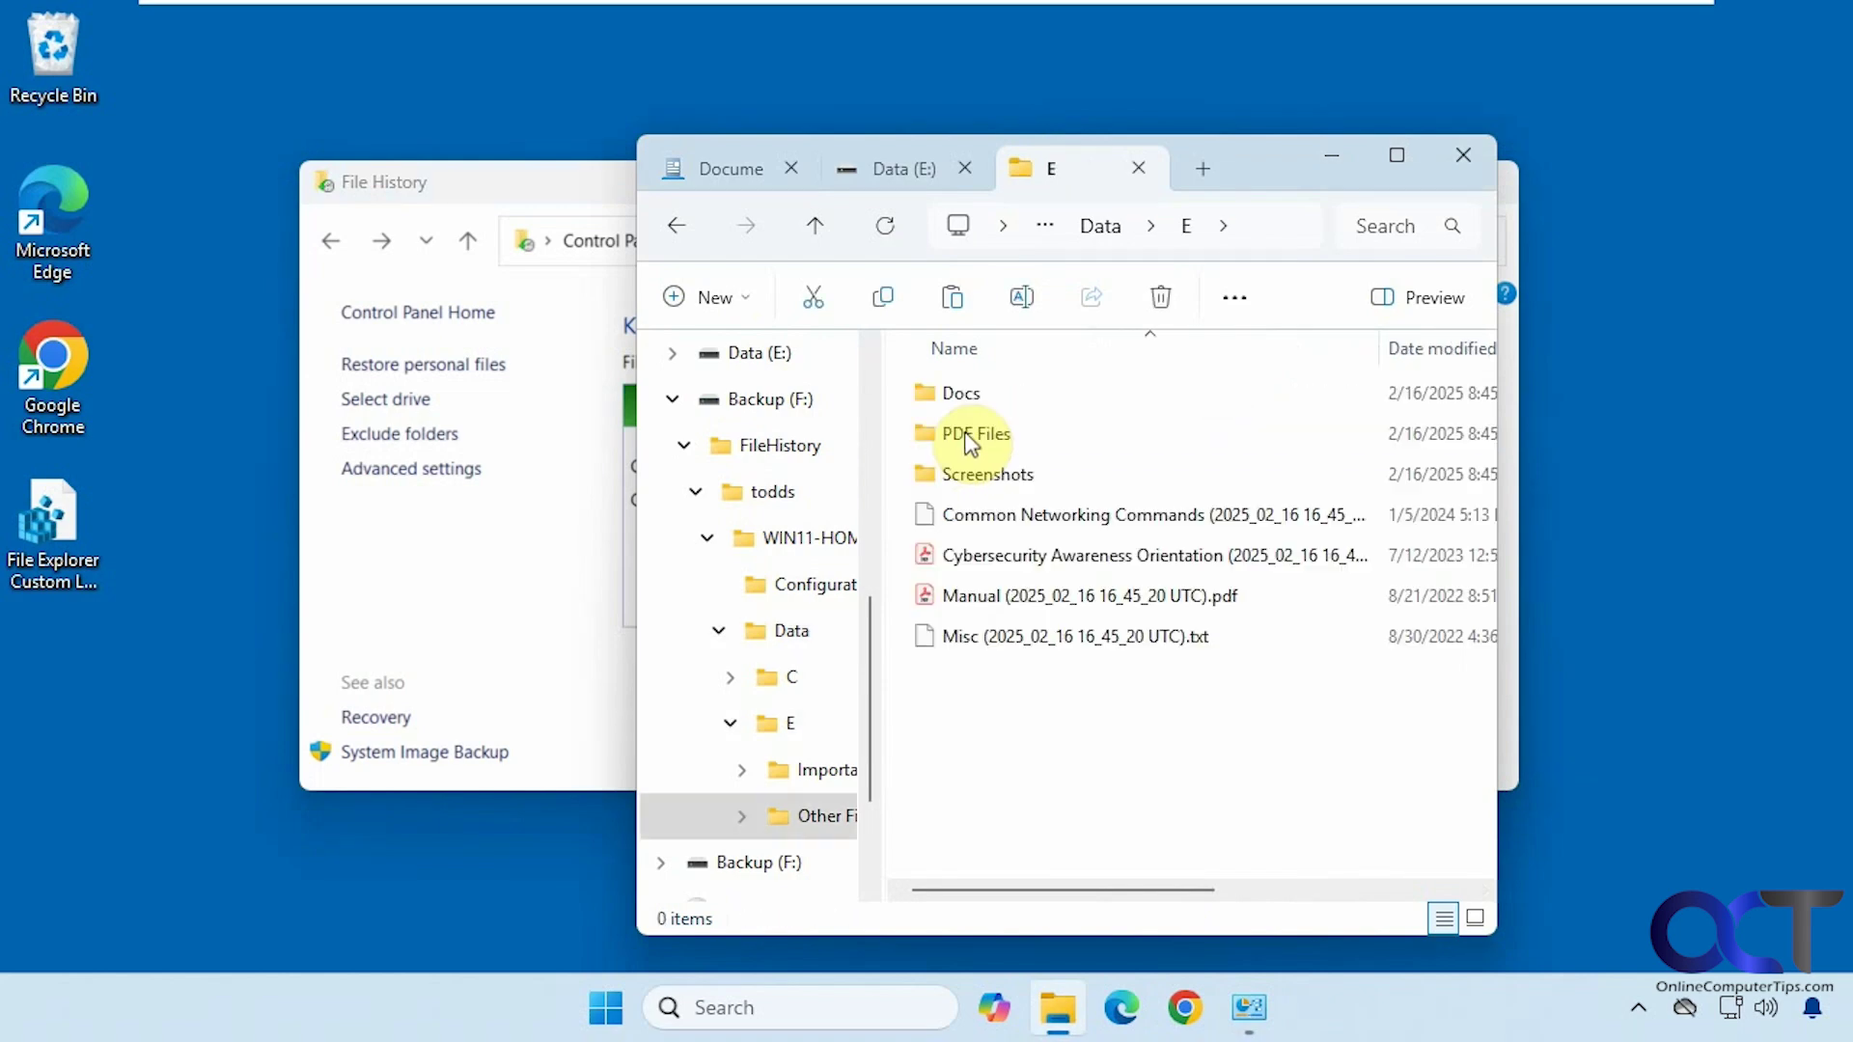
{"action": "left_click", "coordinate": [677, 226]}
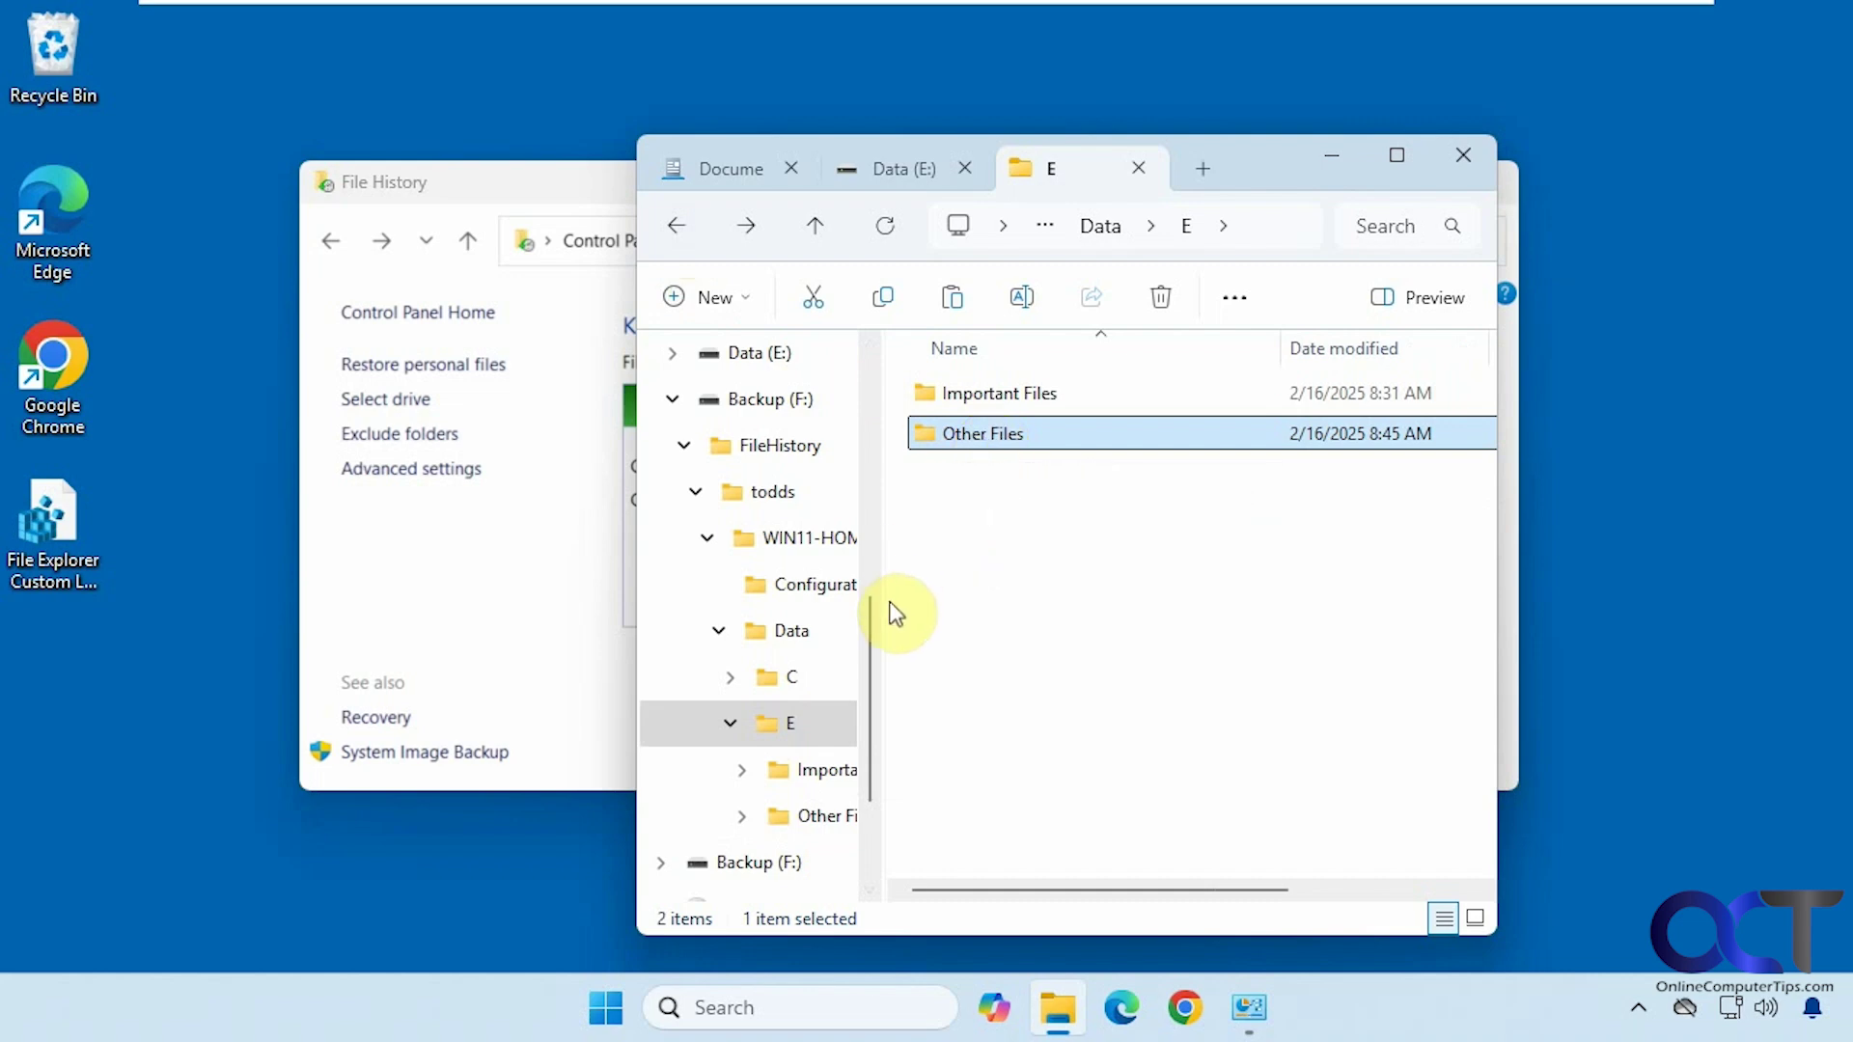
{"action": "scroll", "coordinate": [868, 618], "scroll_direction": "up", "scroll_amount": 4}
{"action": "scroll", "coordinate": [863, 429], "scroll_direction": "up", "scroll_amount": 1}
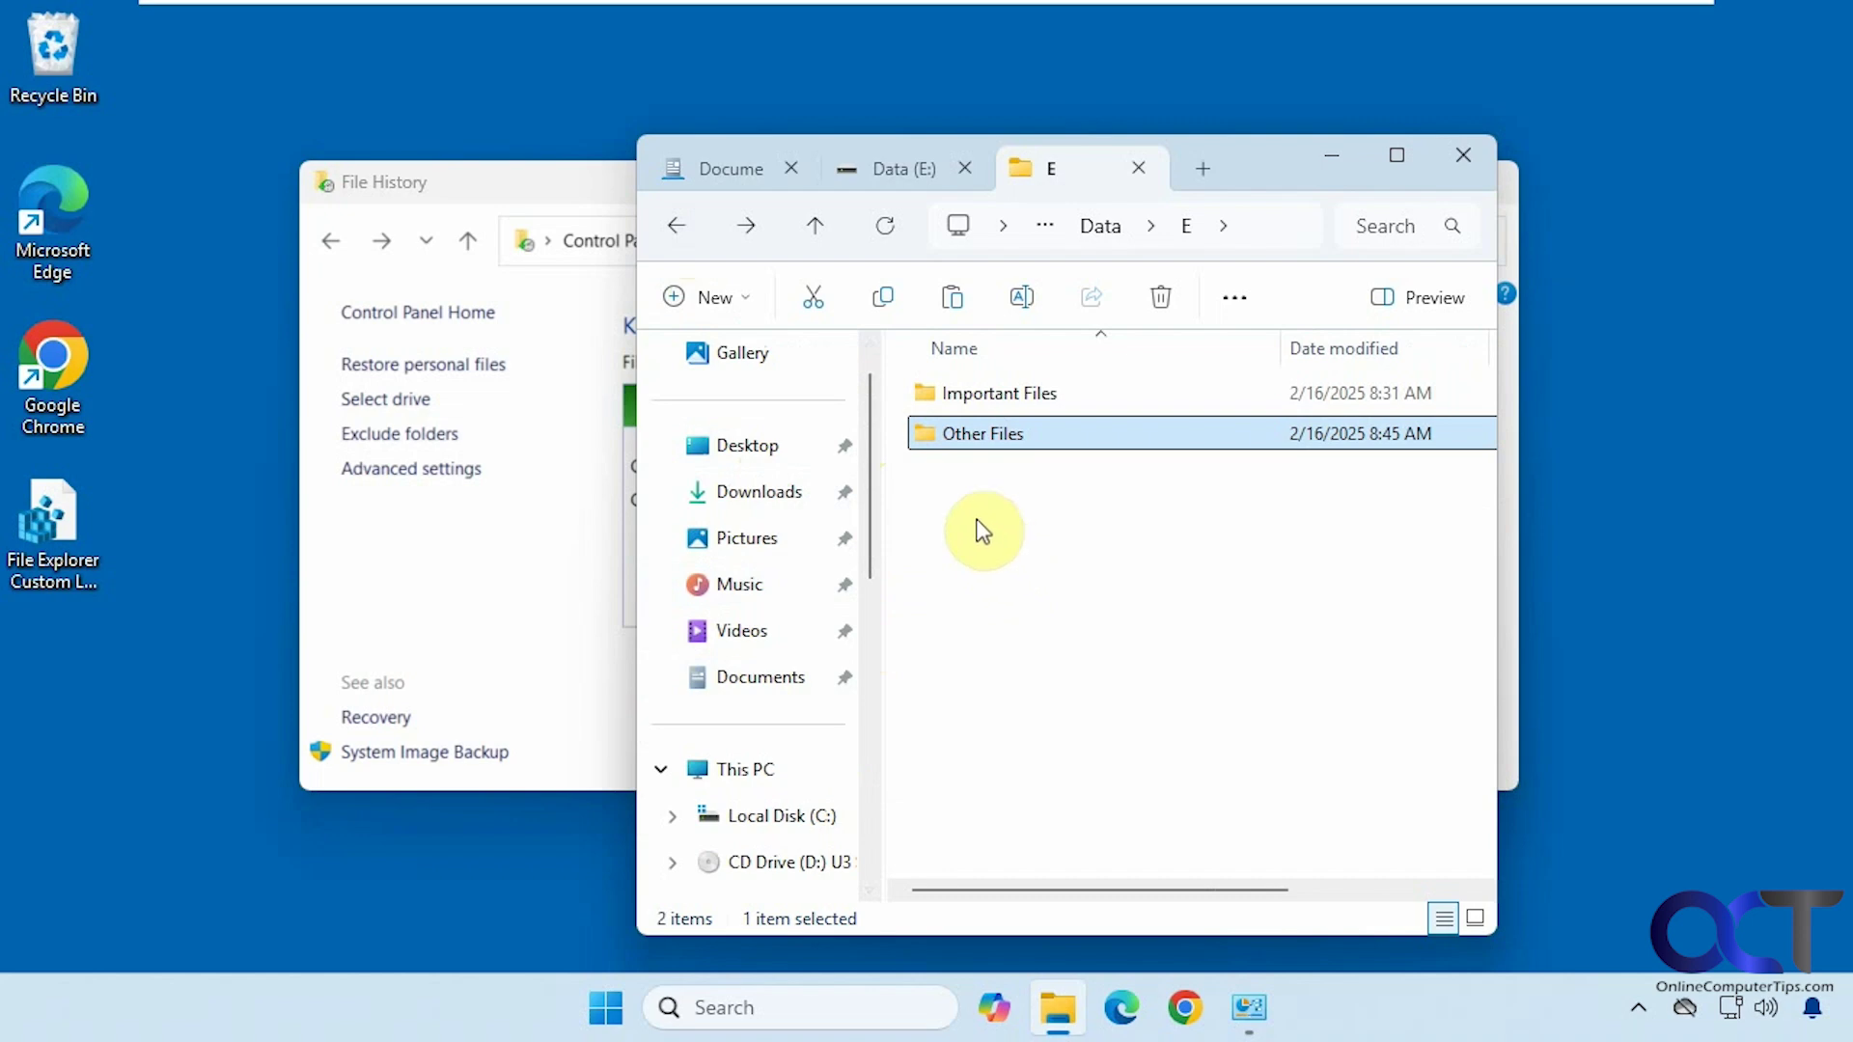
Inspect Other Files' Include in library options without changing anything, then return to File History
{"action": "right_click", "coordinate": [959, 437]}
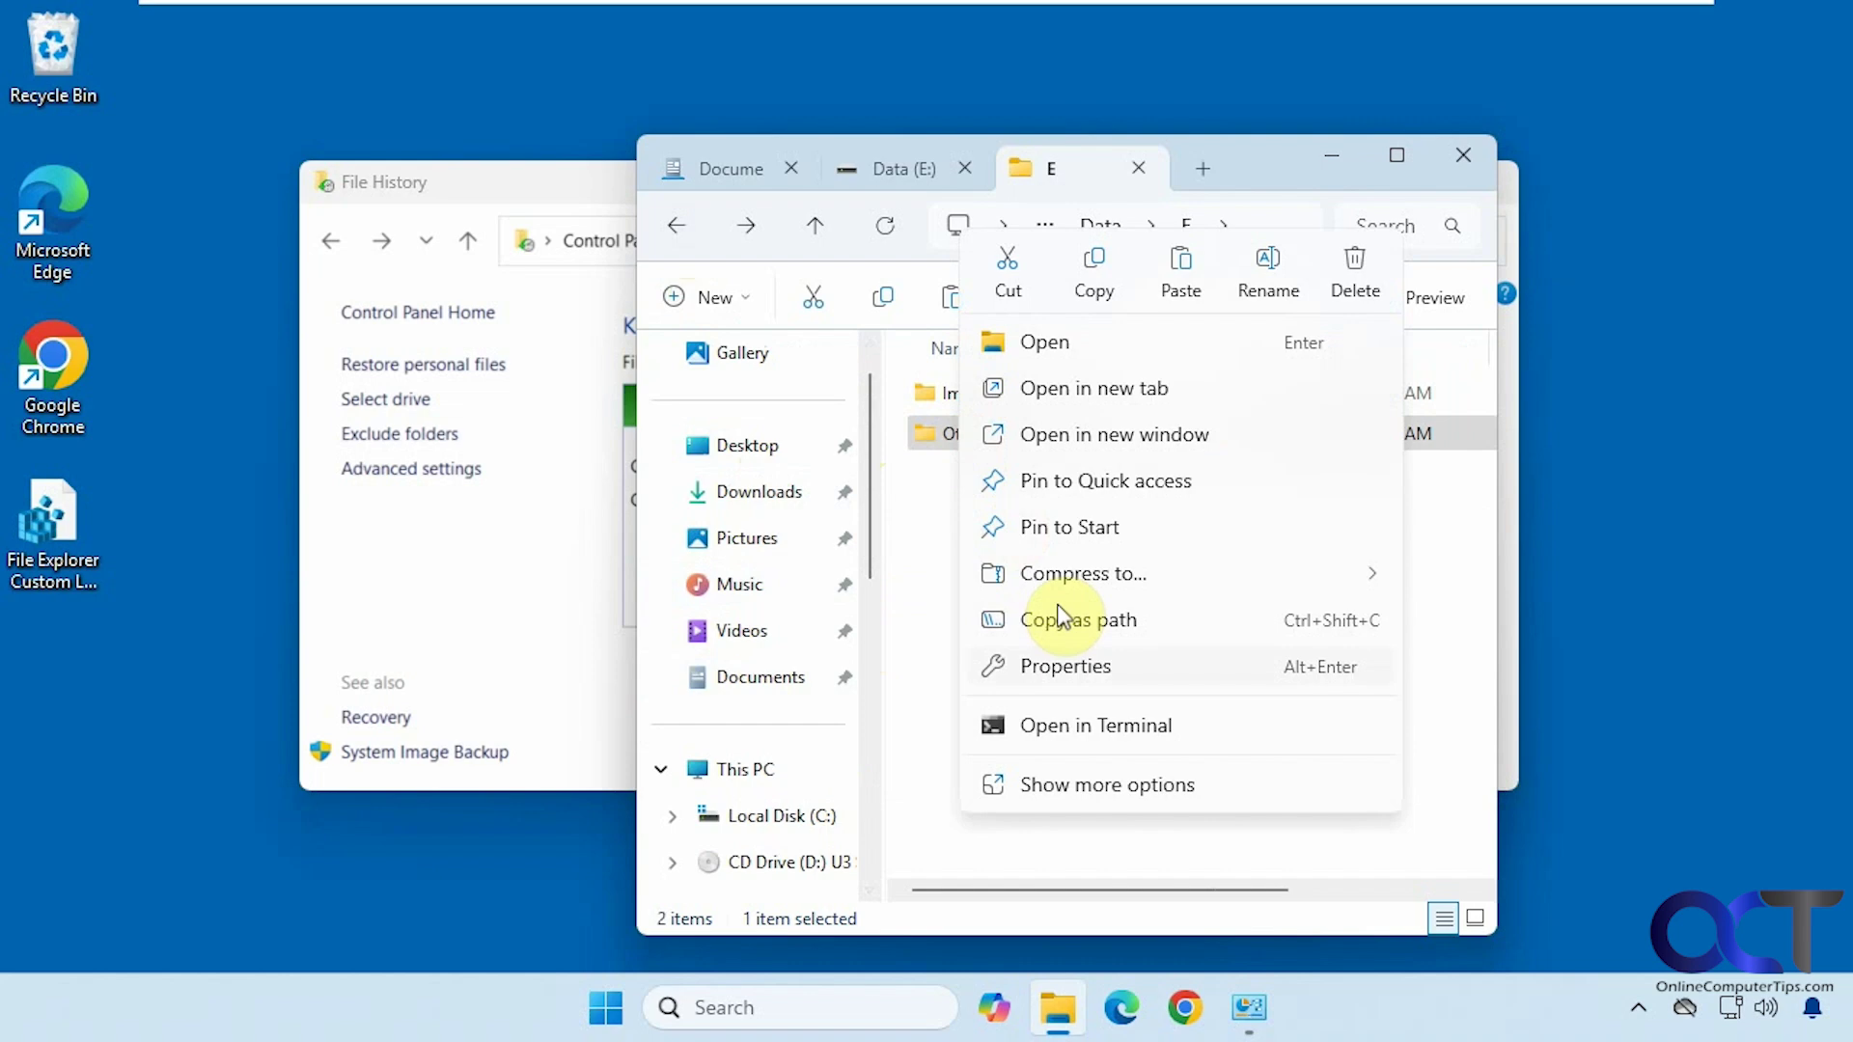
{"action": "left_click", "coordinate": [1100, 785]}
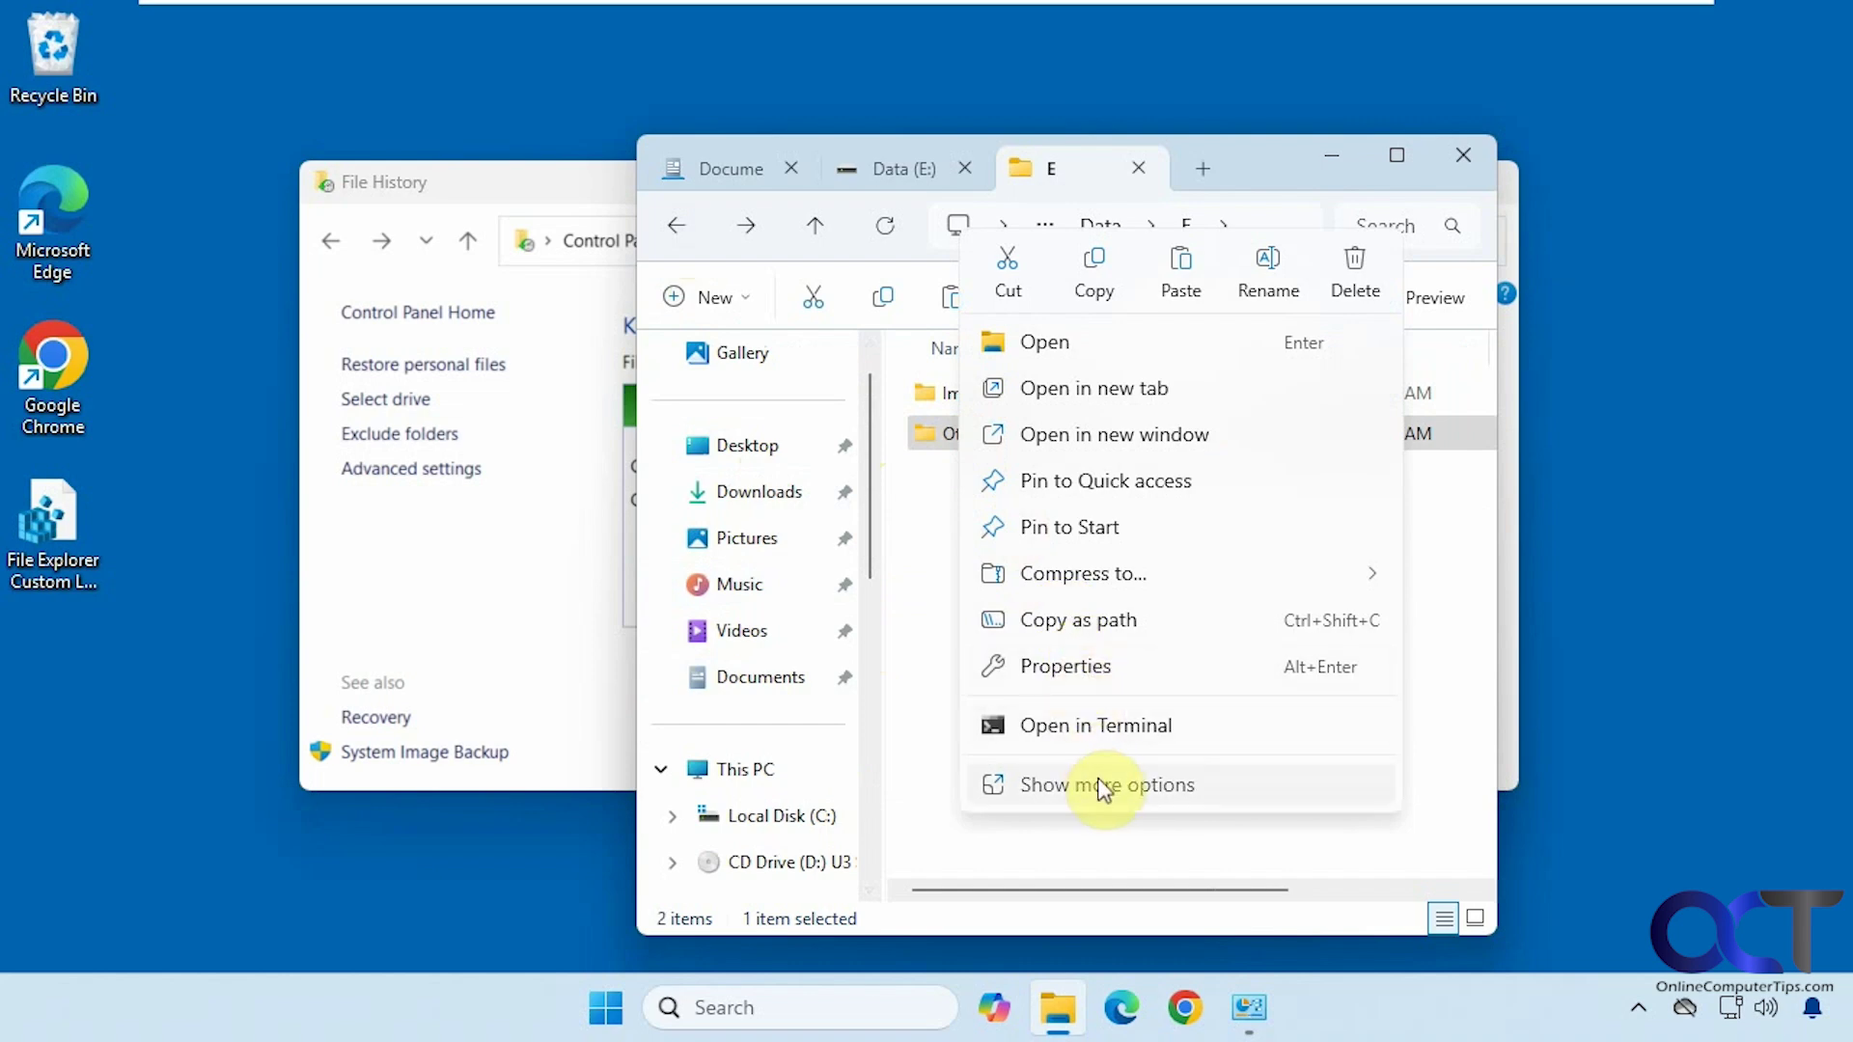
{"action": "left_click", "coordinate": [931, 612]}
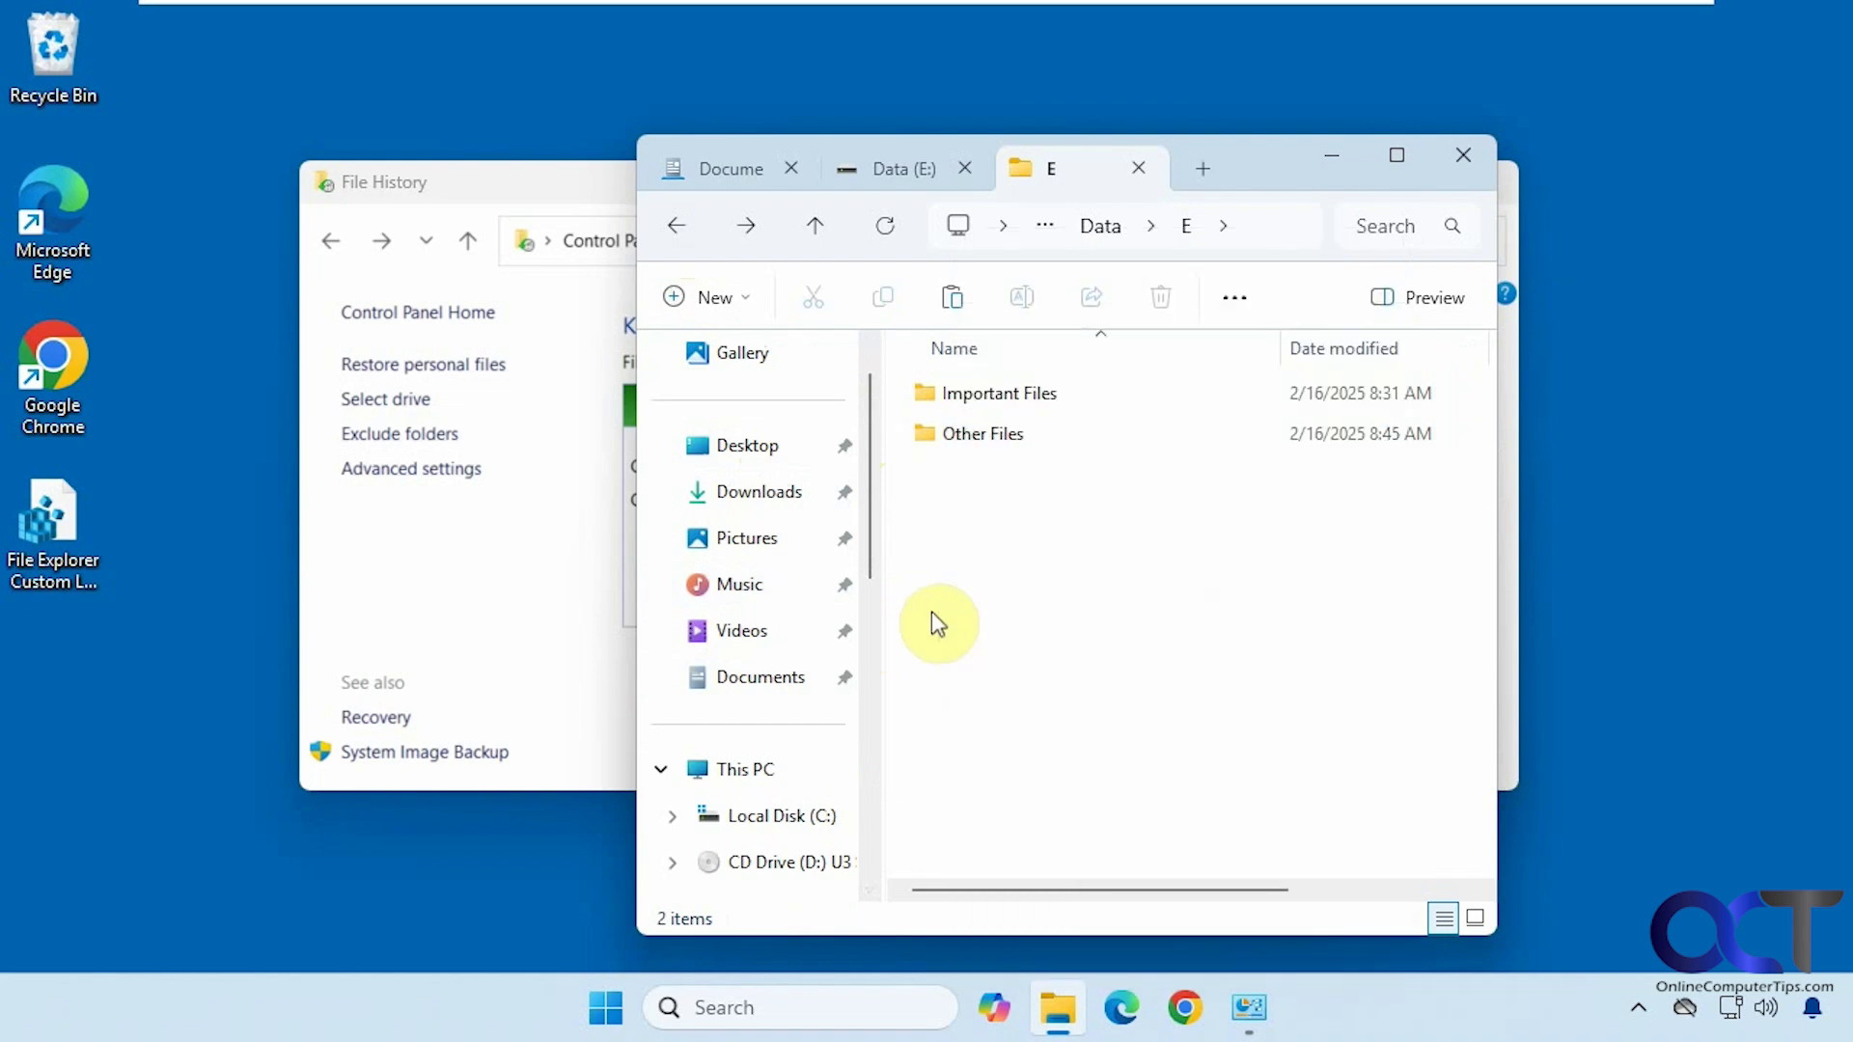
{"action": "right_click", "coordinate": [972, 433], "text": "shift"}
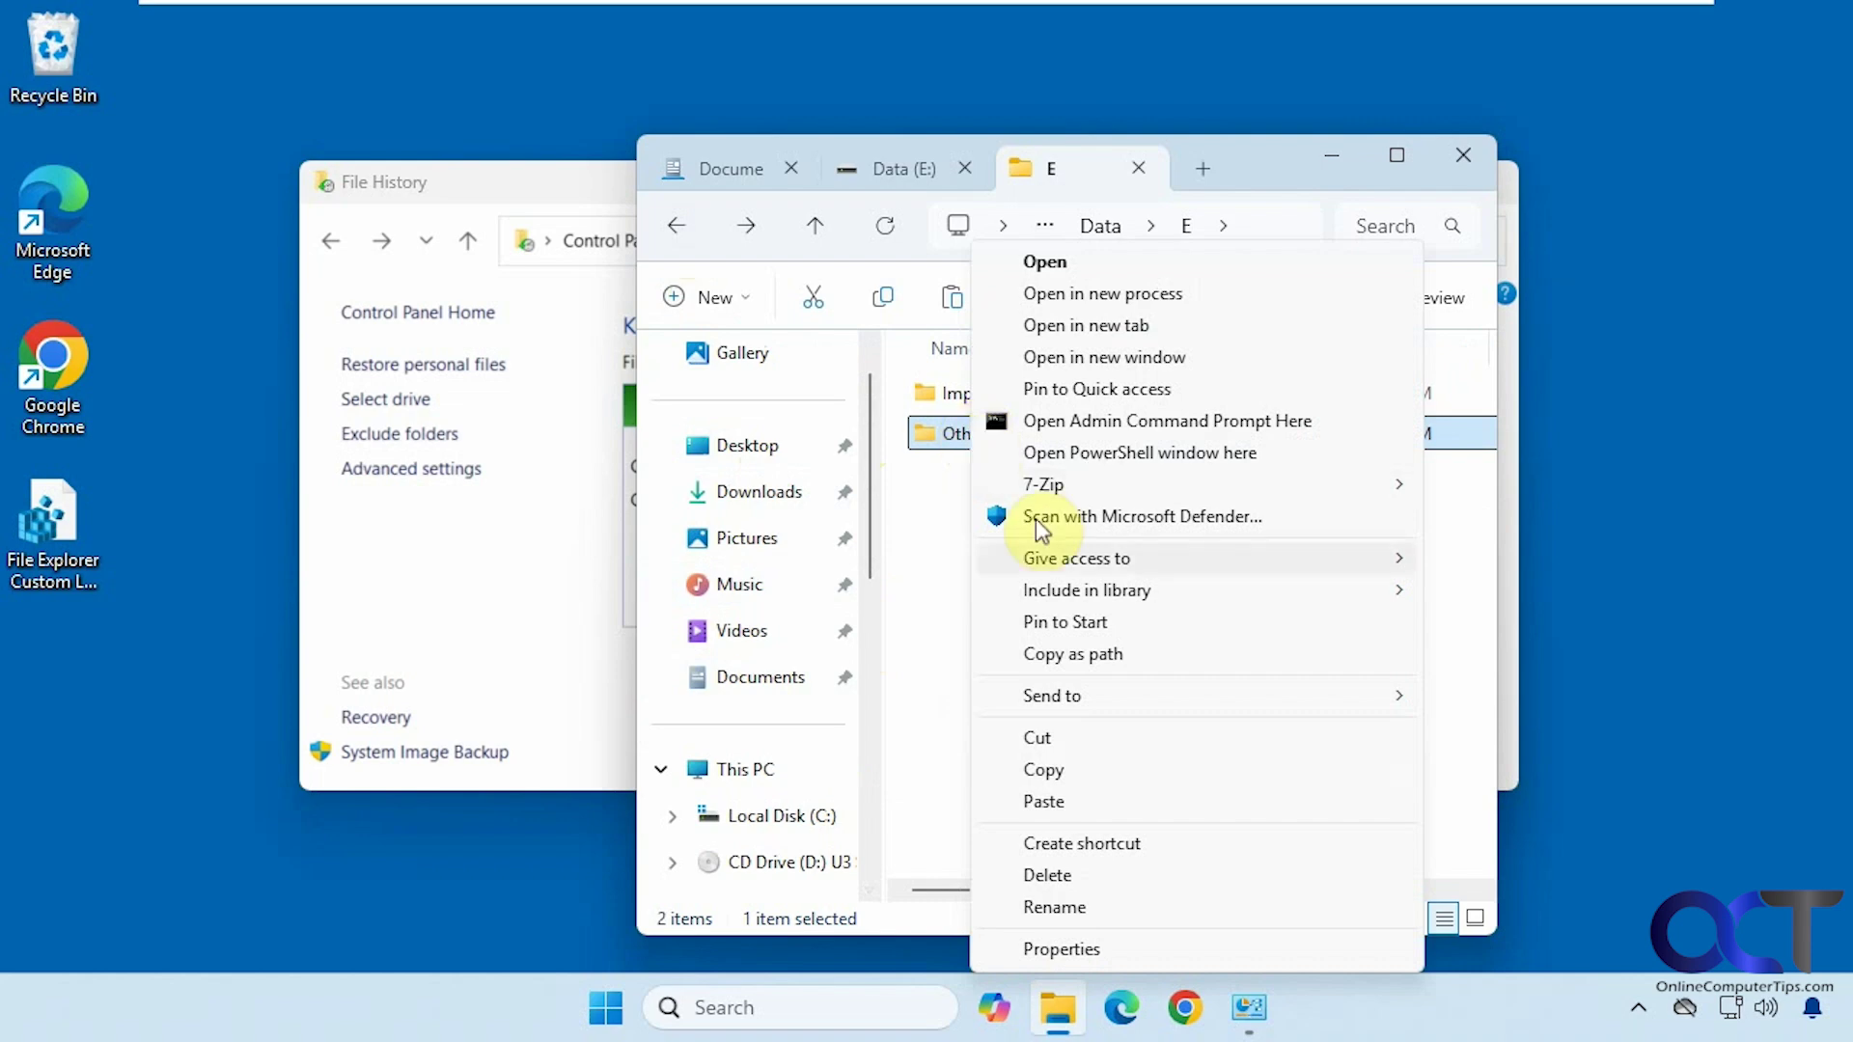
{"action": "mouse_move", "coordinate": [1081, 586]}
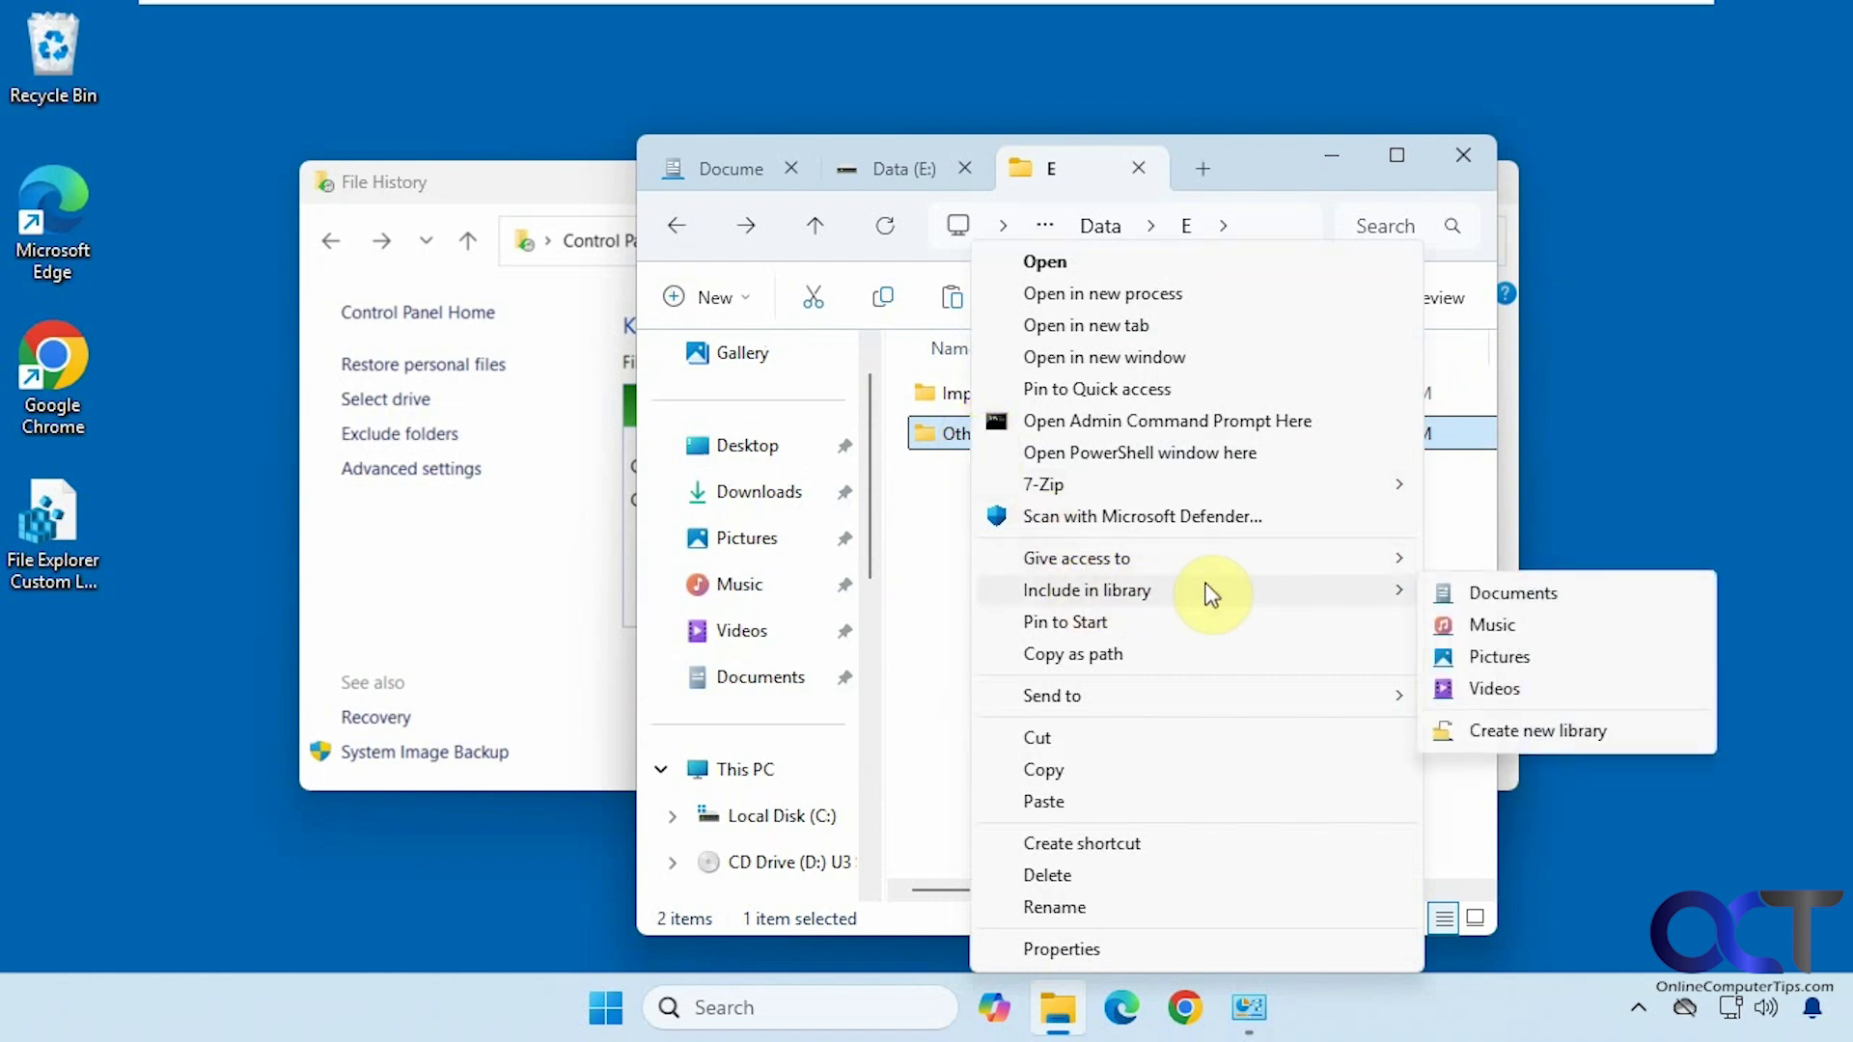
{"action": "left_click", "coordinate": [946, 628]}
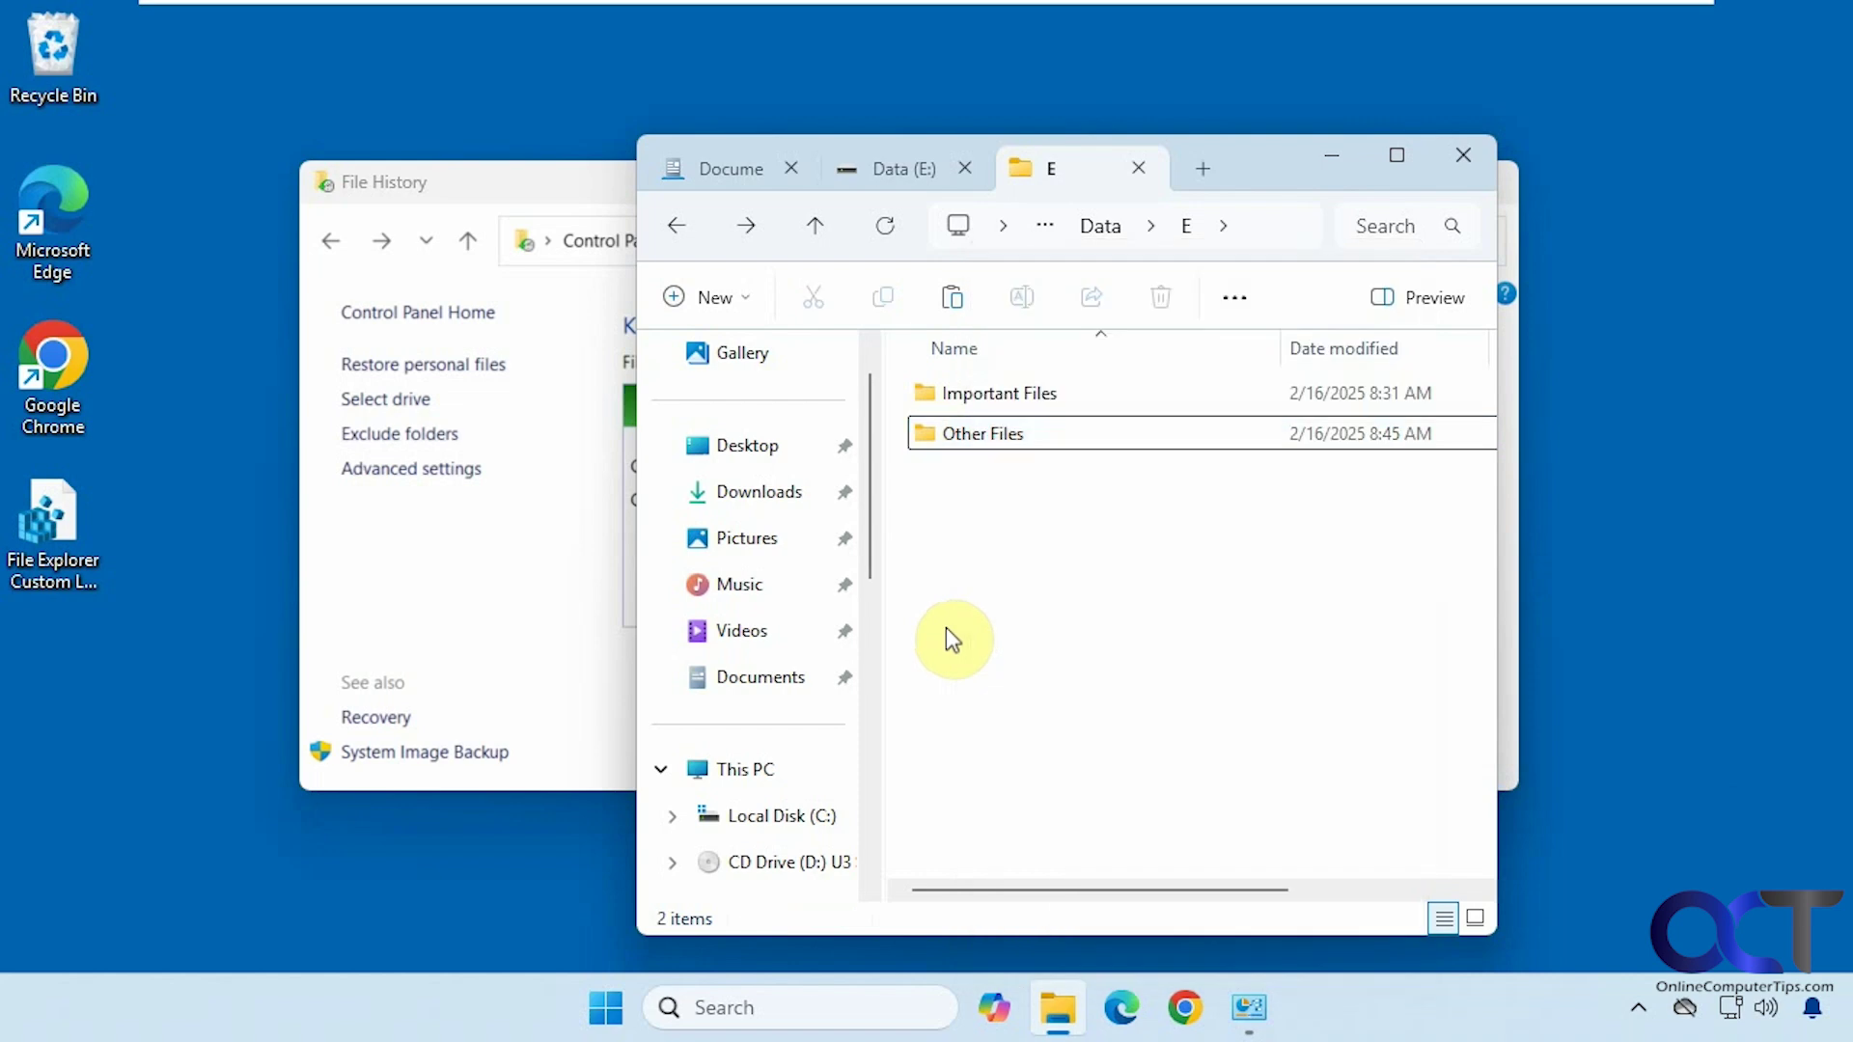
{"action": "left_click", "coordinate": [548, 606]}
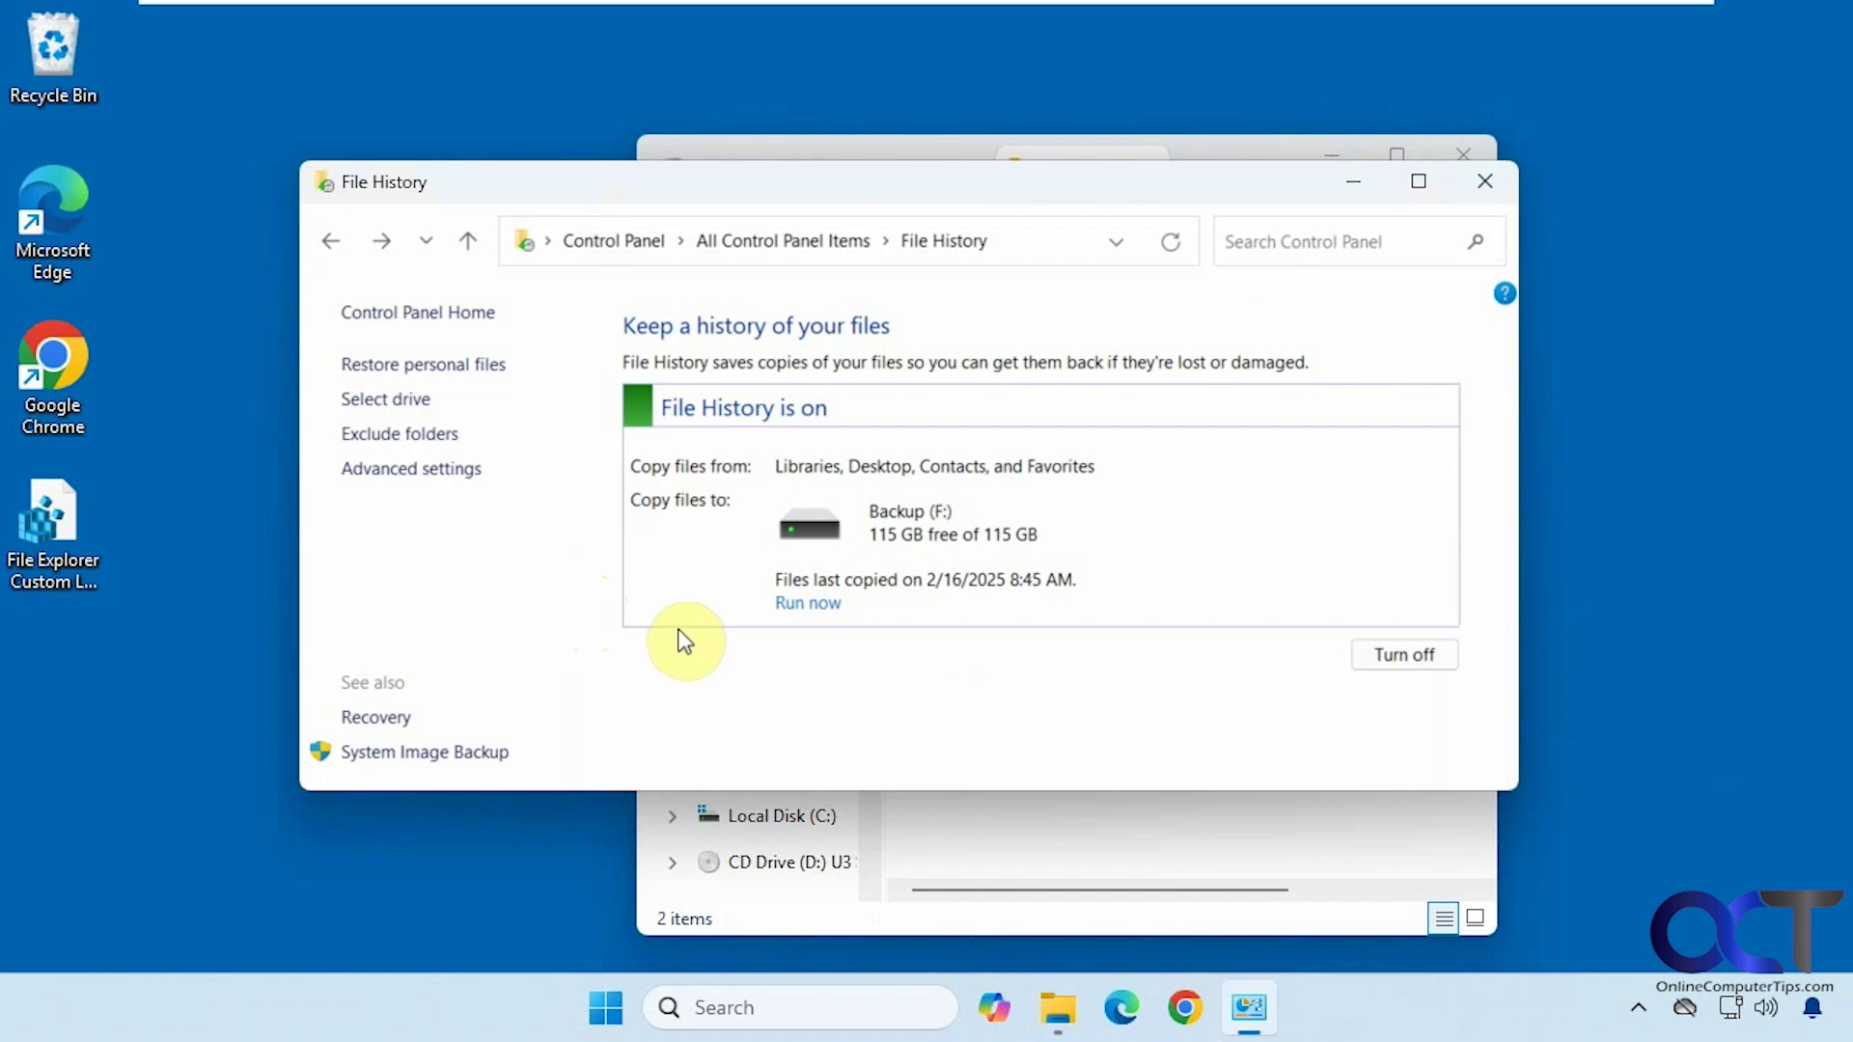
Browse File History's restore view to the backed-up Documents library showing 96 items from the February 16 backup
{"action": "left_click", "coordinate": [473, 370]}
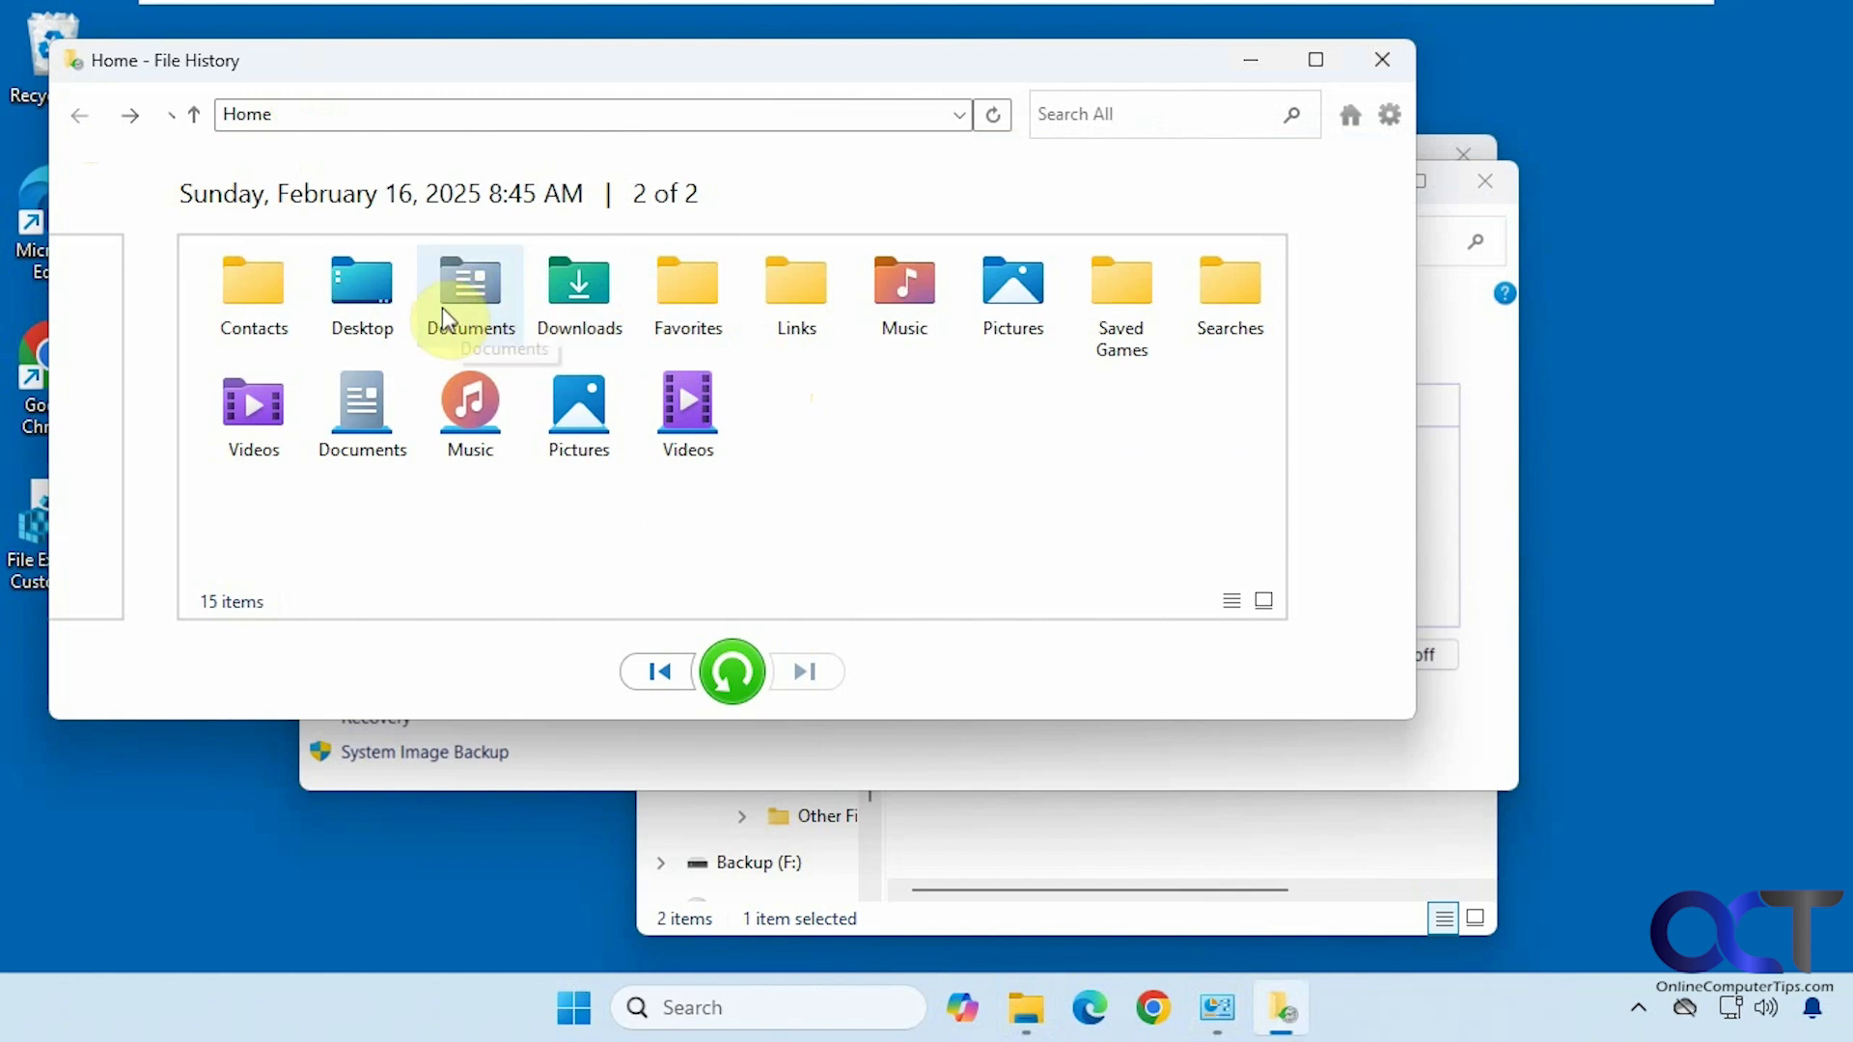
{"action": "double_click", "coordinate": [467, 305]}
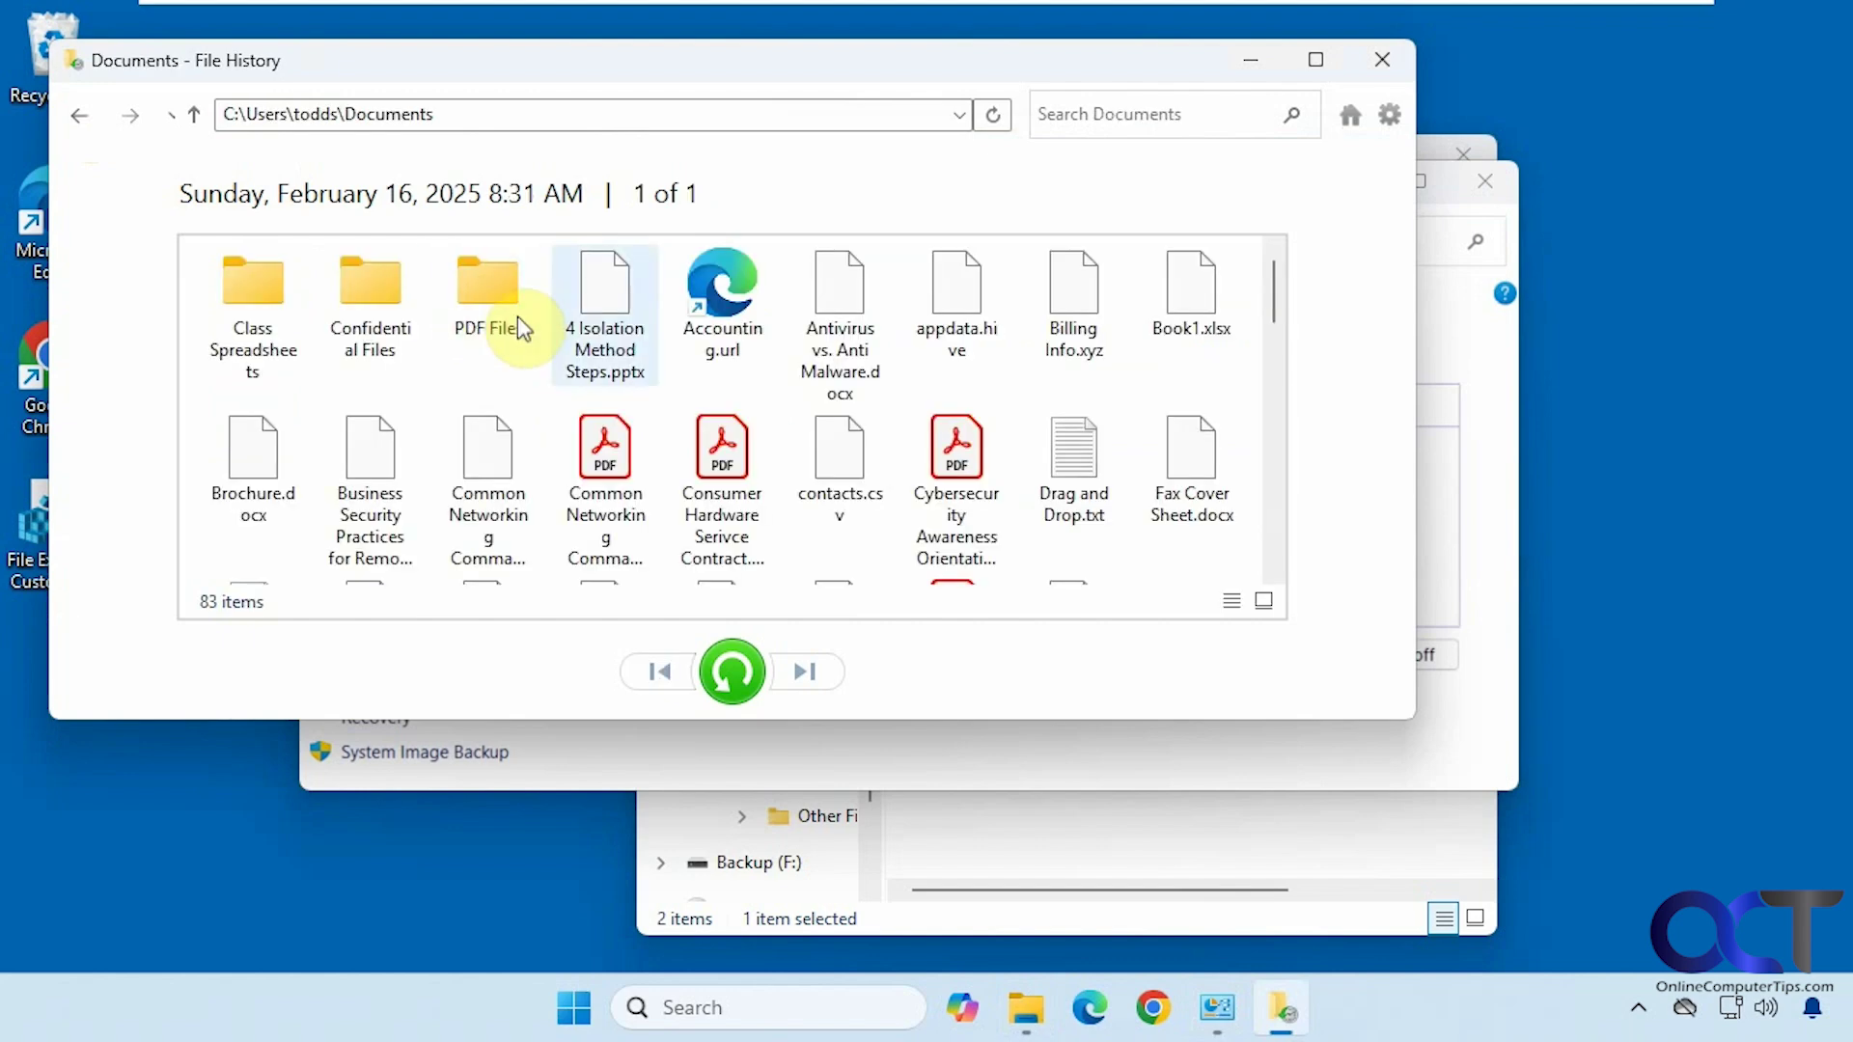
{"action": "scroll", "coordinate": [719, 519], "scroll_direction": "down", "scroll_amount": 5}
{"action": "scroll", "coordinate": [724, 478], "scroll_direction": "up", "scroll_amount": 5}
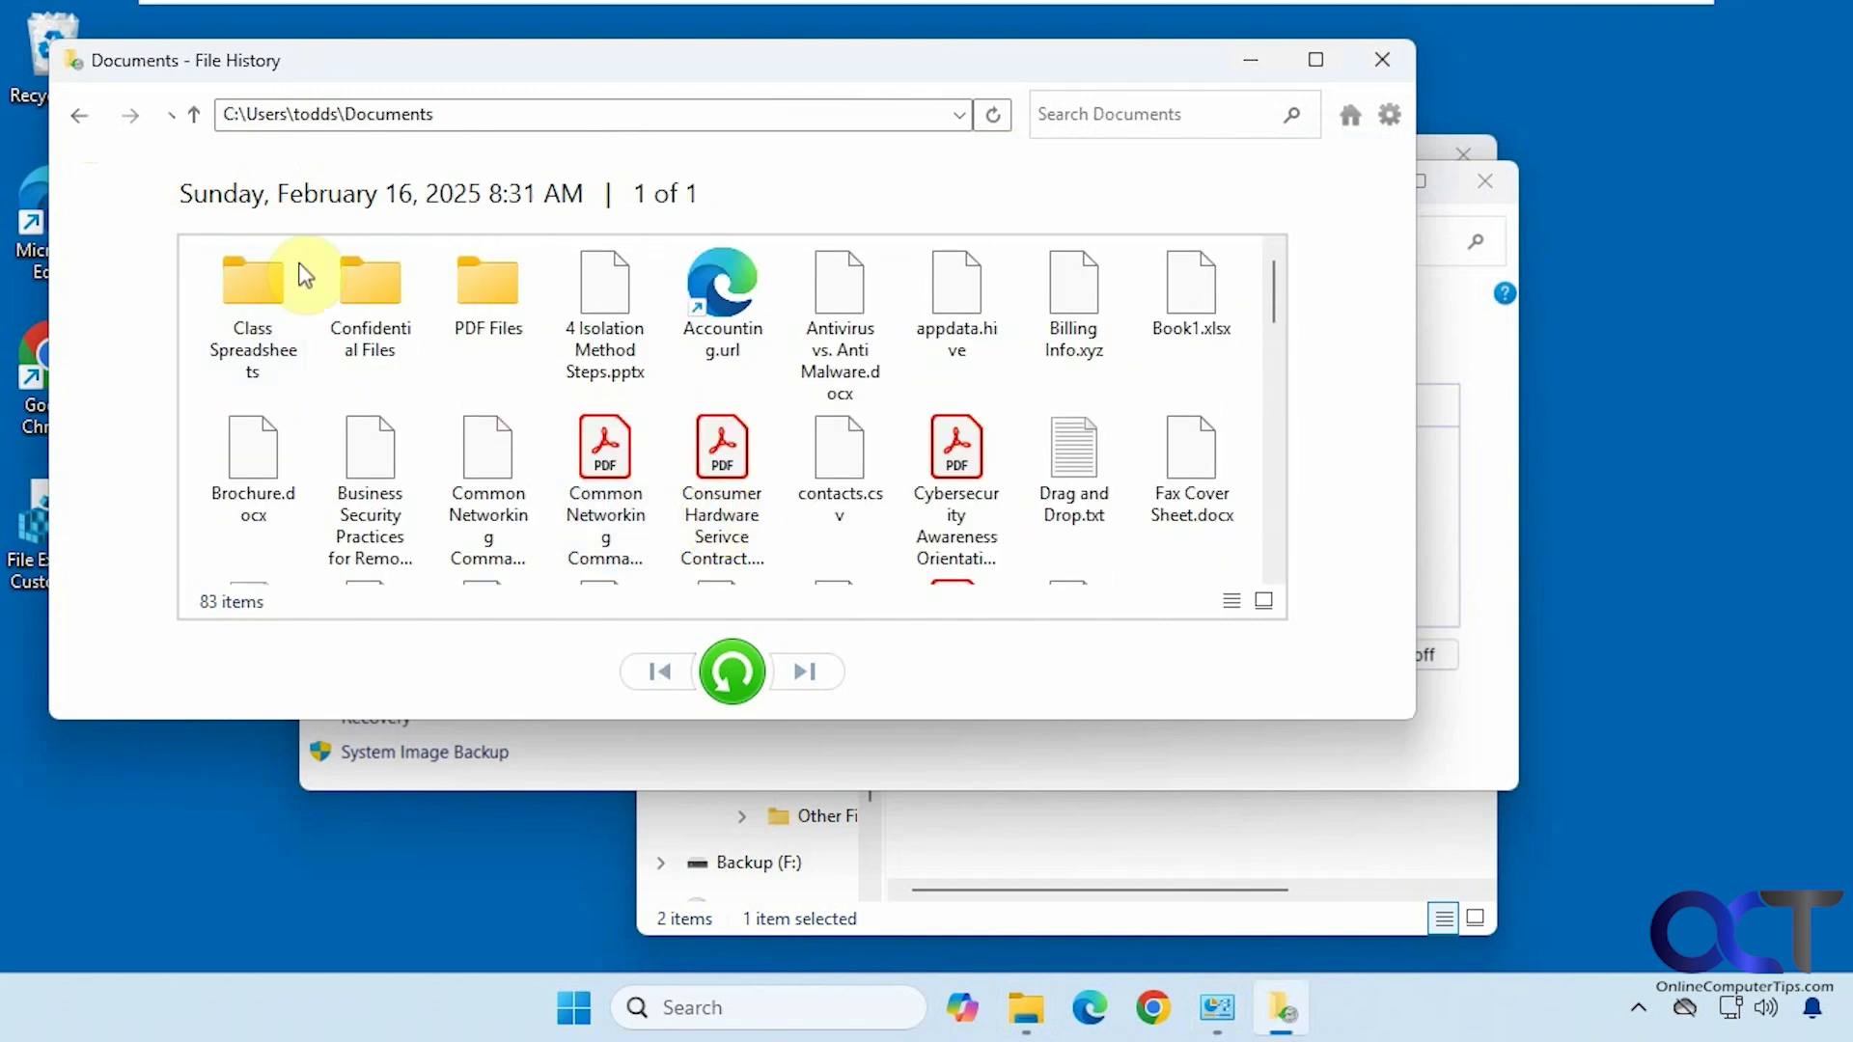
{"action": "left_click", "coordinate": [80, 116]}
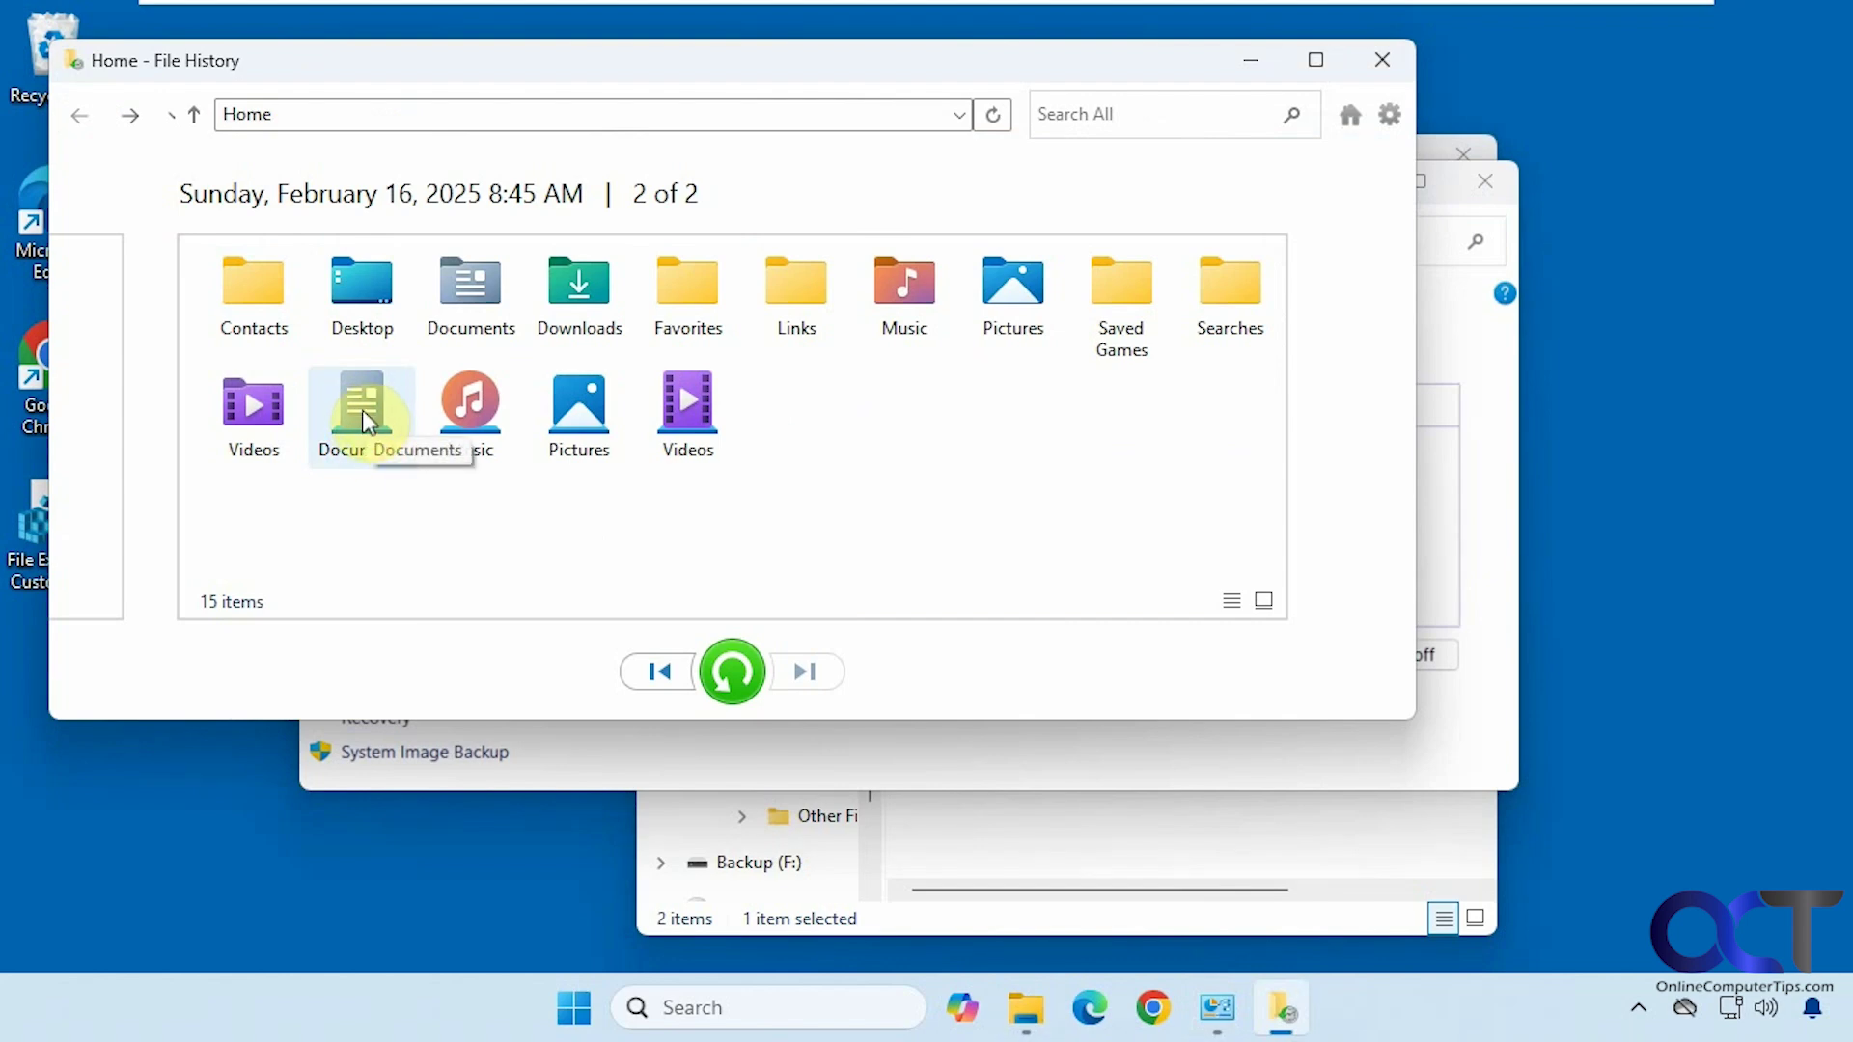
{"action": "double_click", "coordinate": [362, 410]}
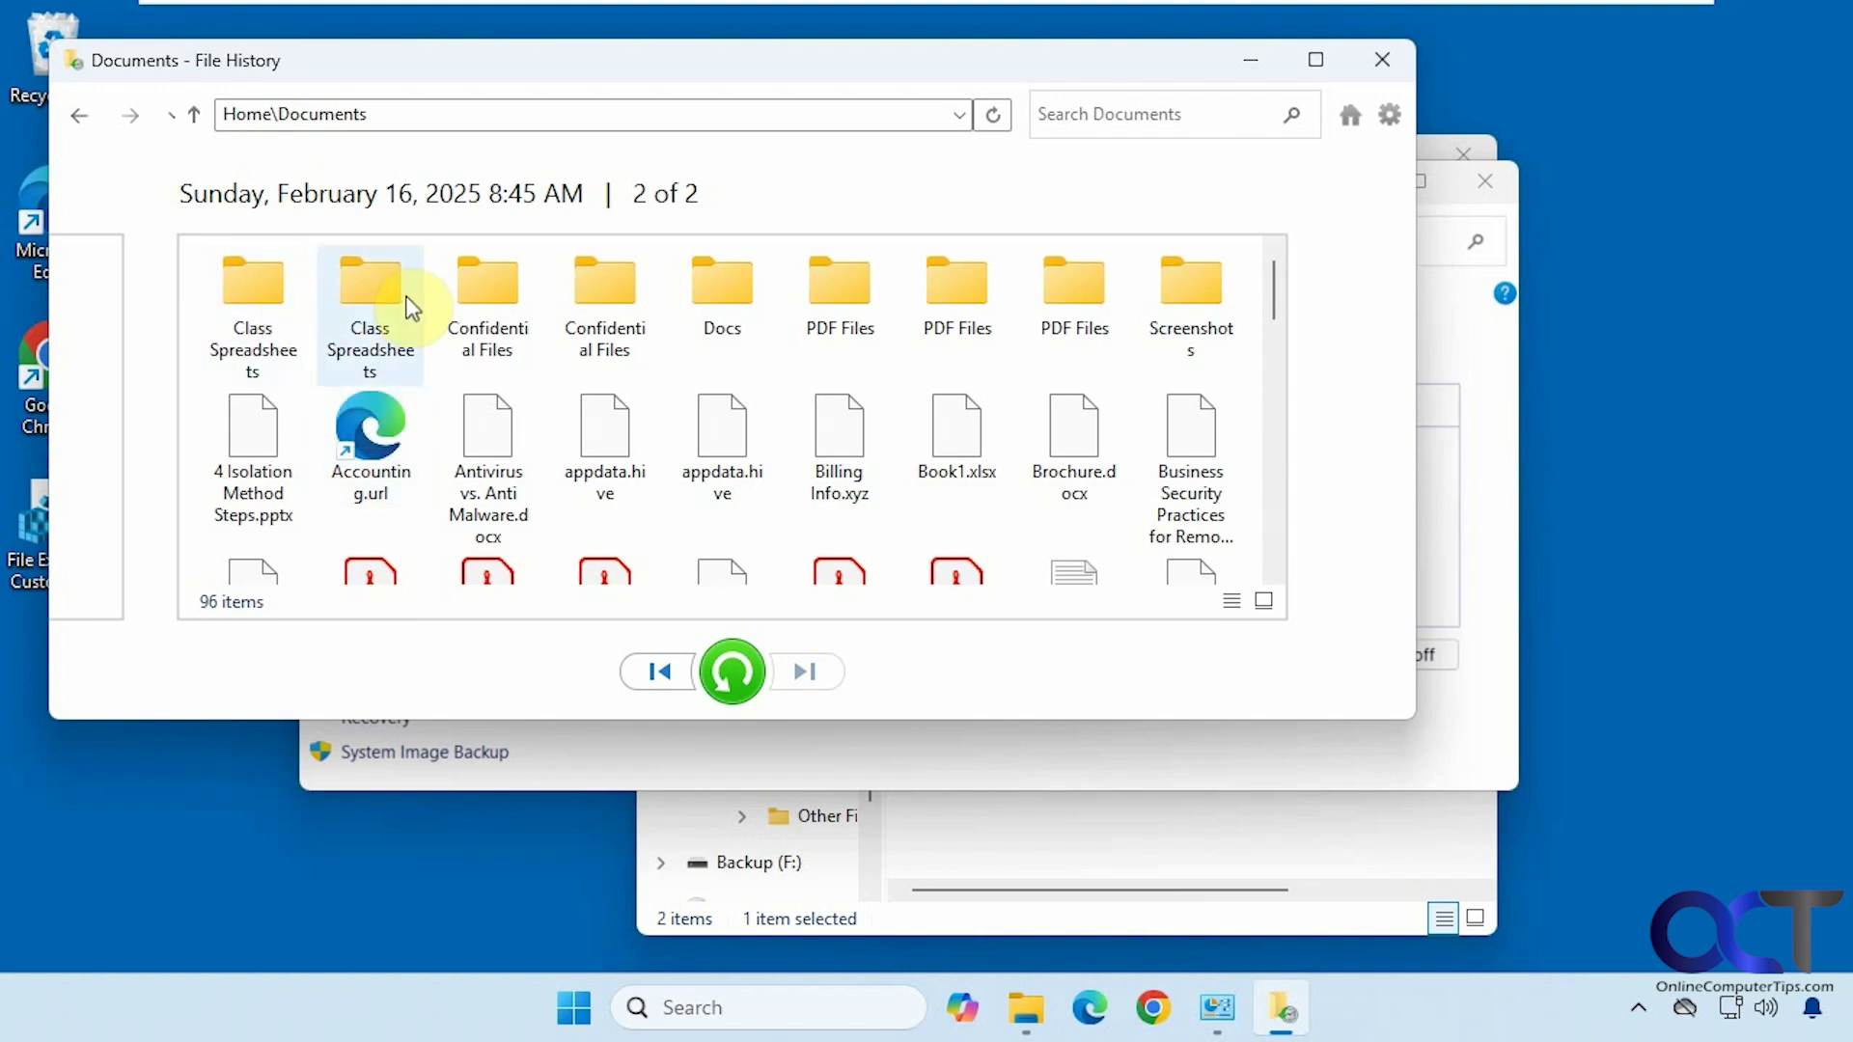
Check the Other Files and Important Files folders on drive E, then return the restore view to Home
{"action": "left_click", "coordinate": [982, 828]}
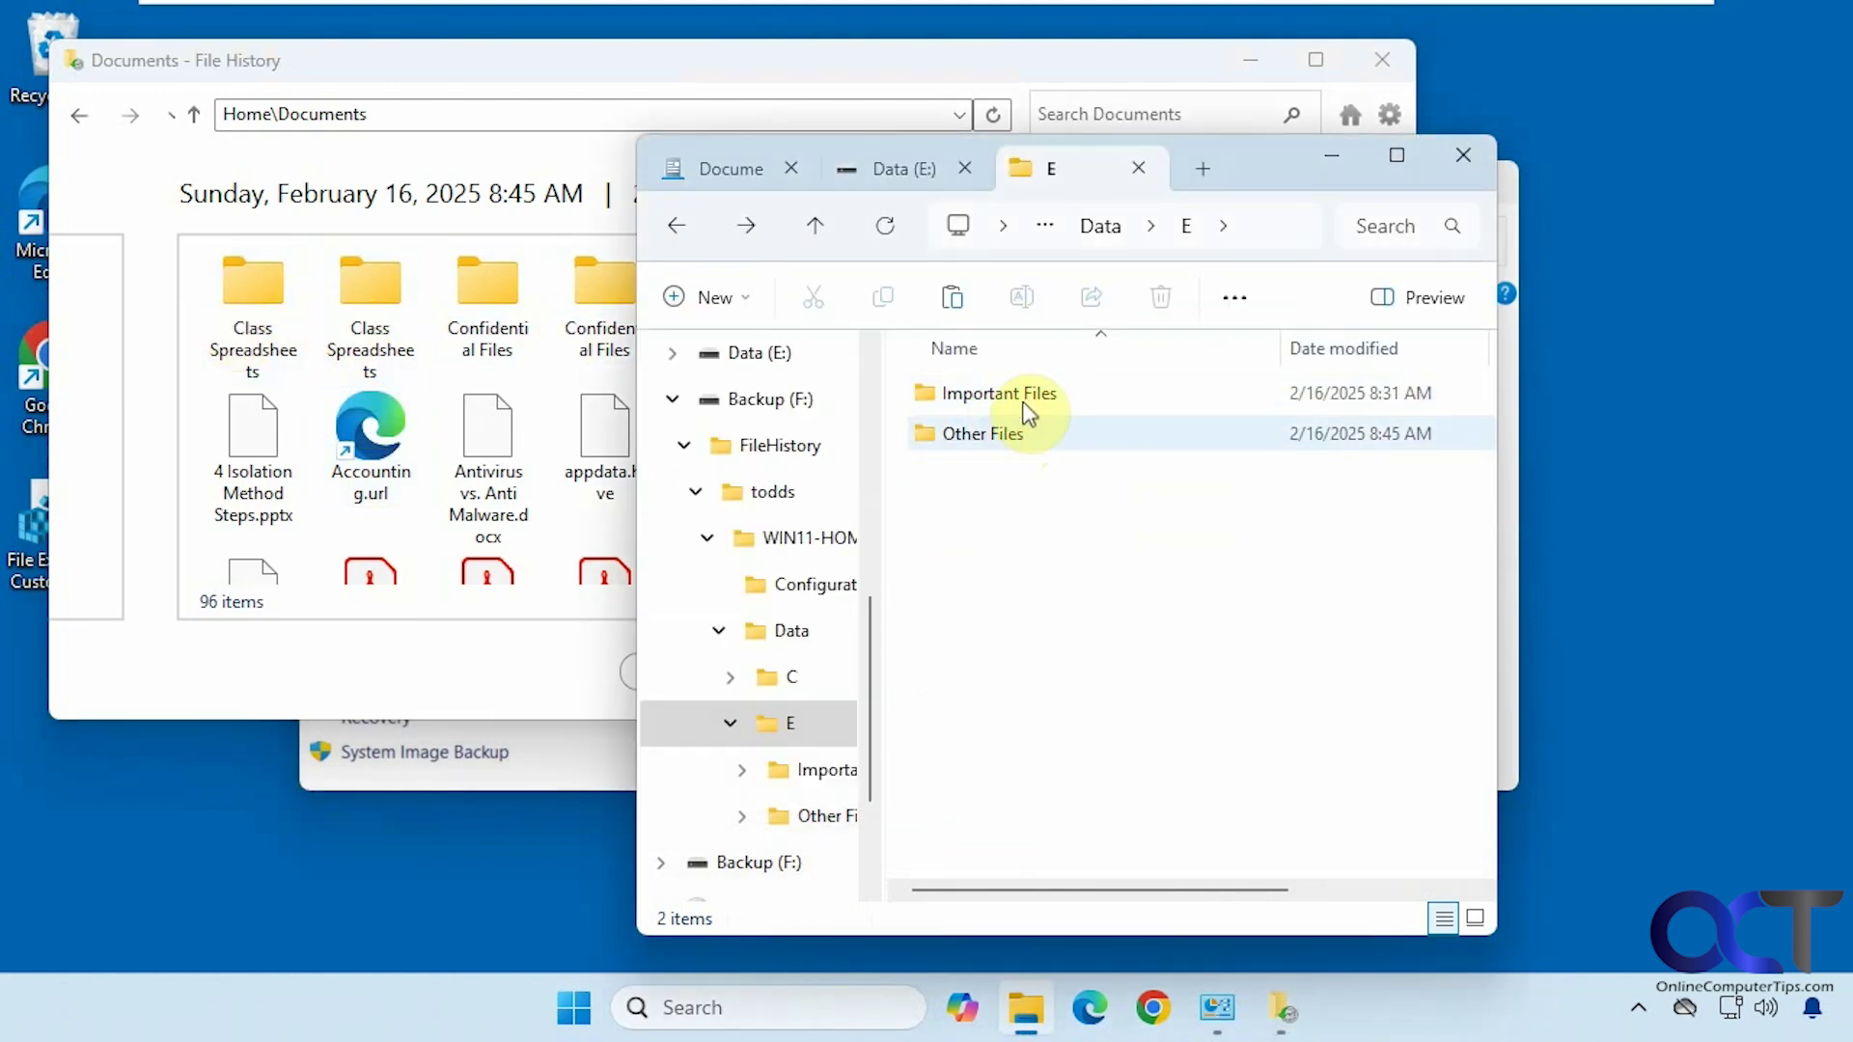
{"action": "double_click", "coordinate": [980, 434]}
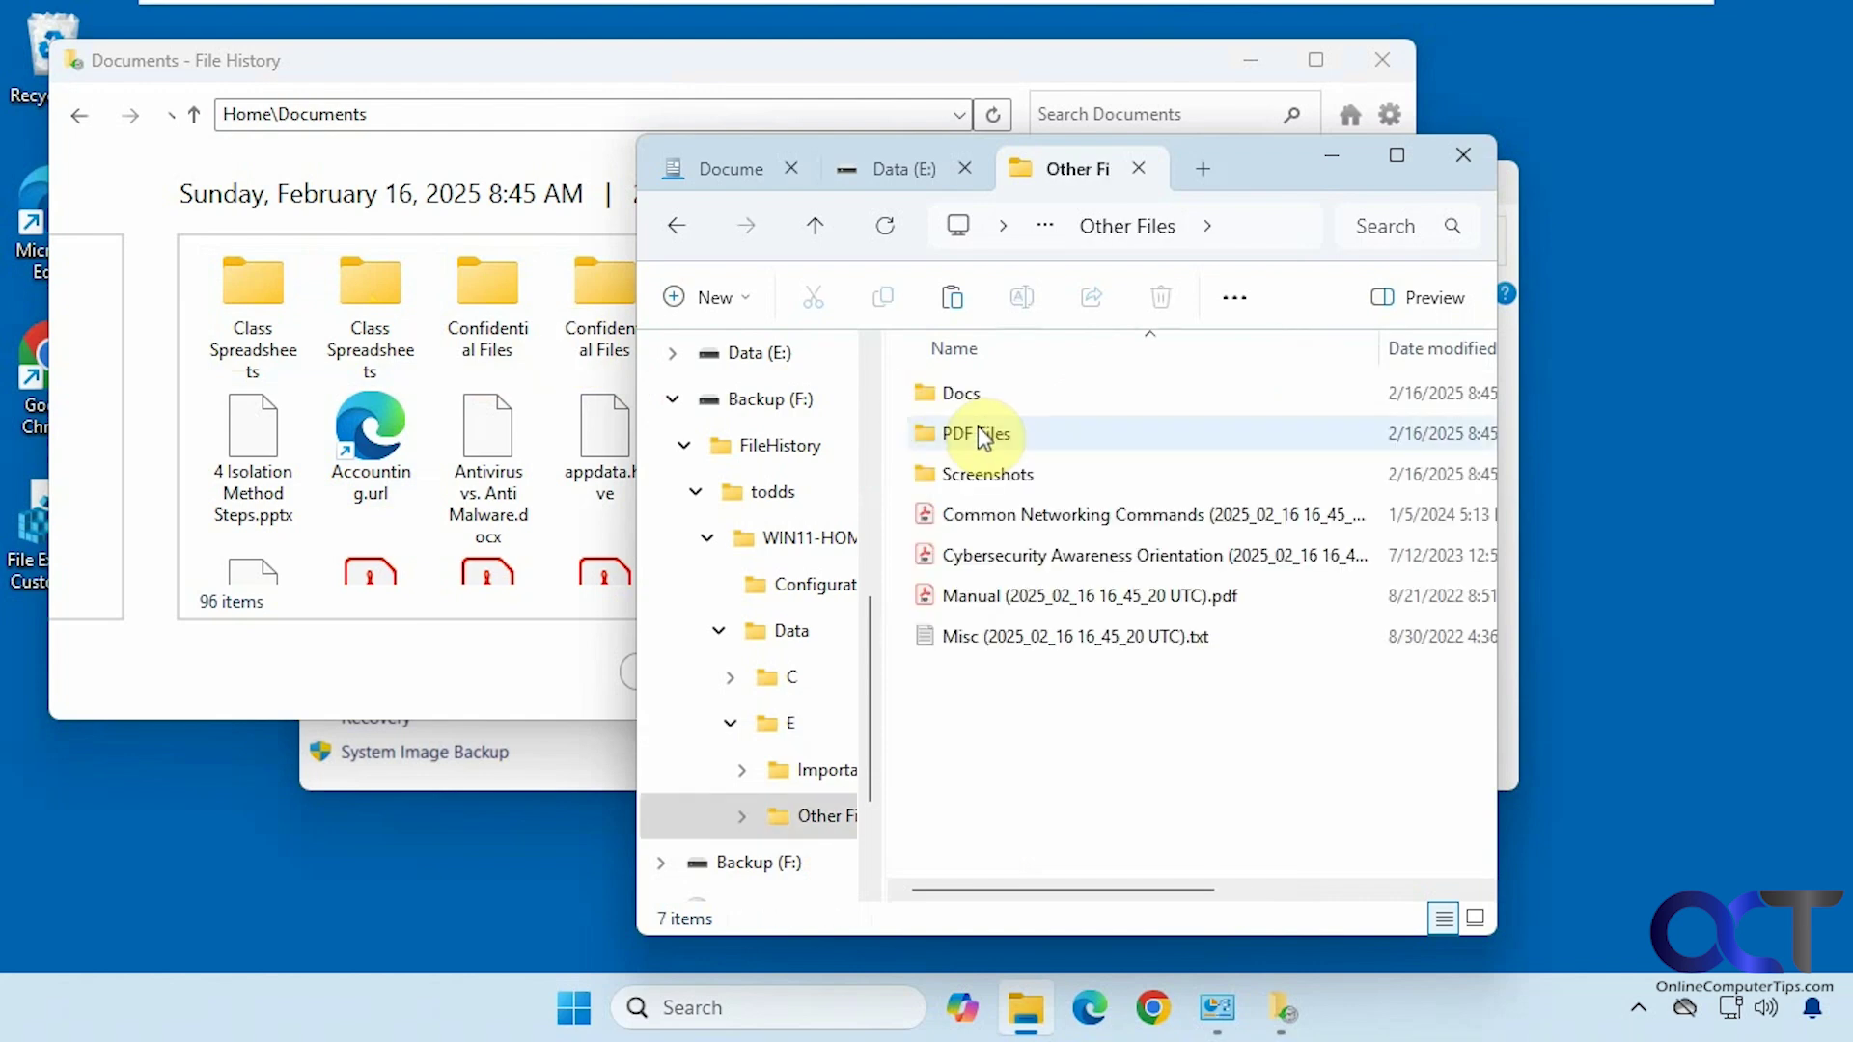
{"action": "left_click", "coordinate": [676, 228]}
{"action": "left_click", "coordinate": [1004, 405]}
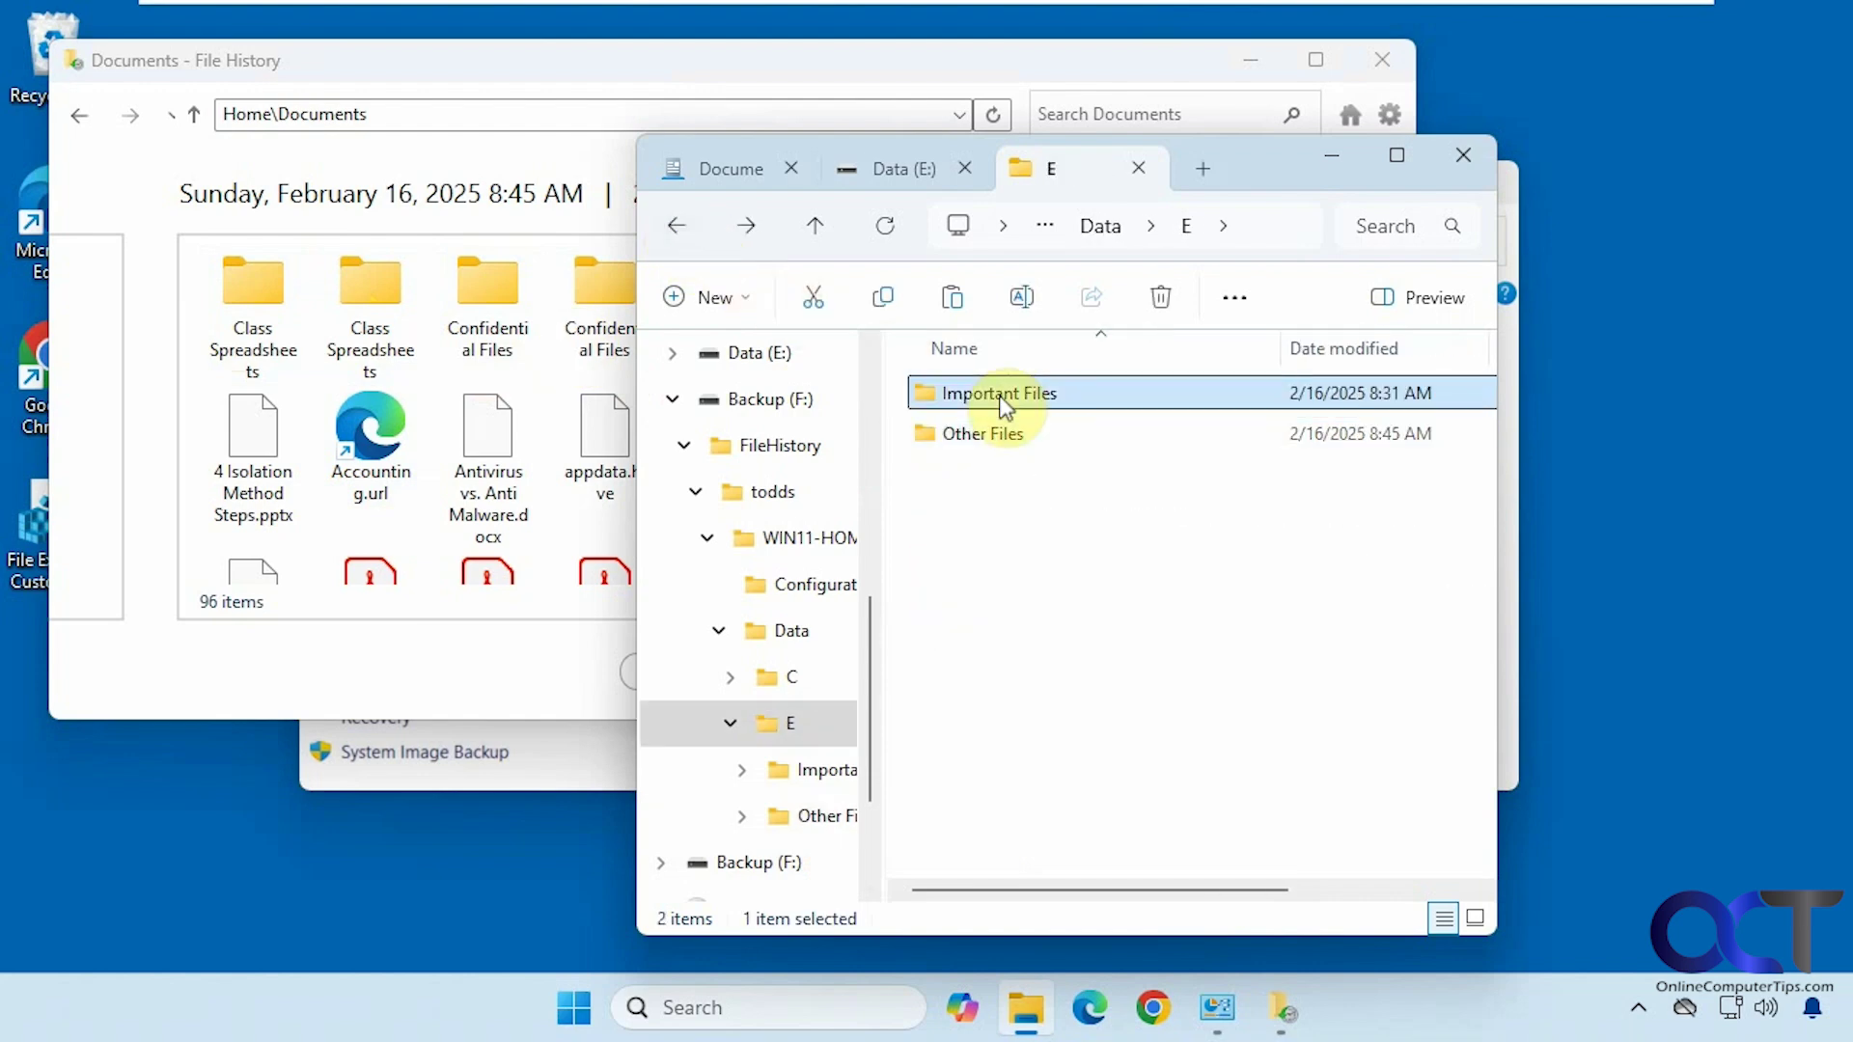
{"action": "double_click", "coordinate": [1003, 406]}
{"action": "left_click", "coordinate": [680, 227]}
{"action": "left_click", "coordinate": [1328, 157]}
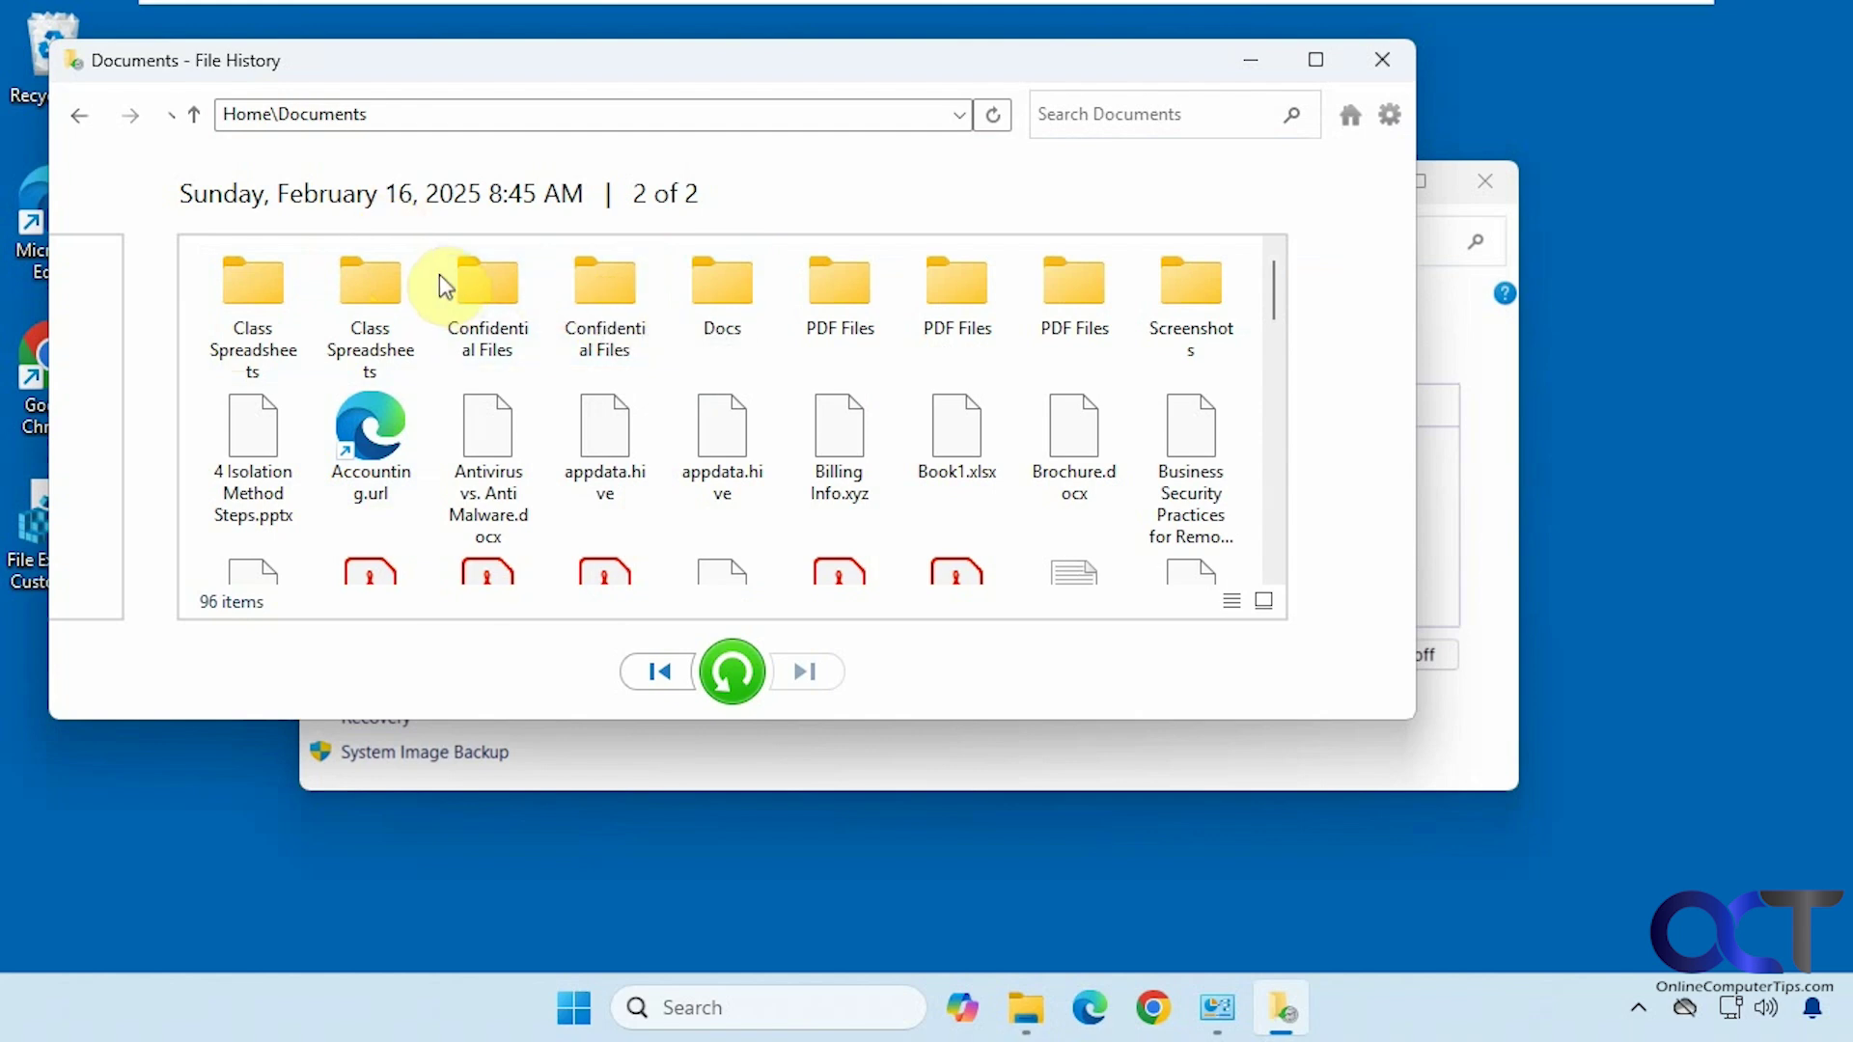
{"action": "left_click", "coordinate": [82, 116]}
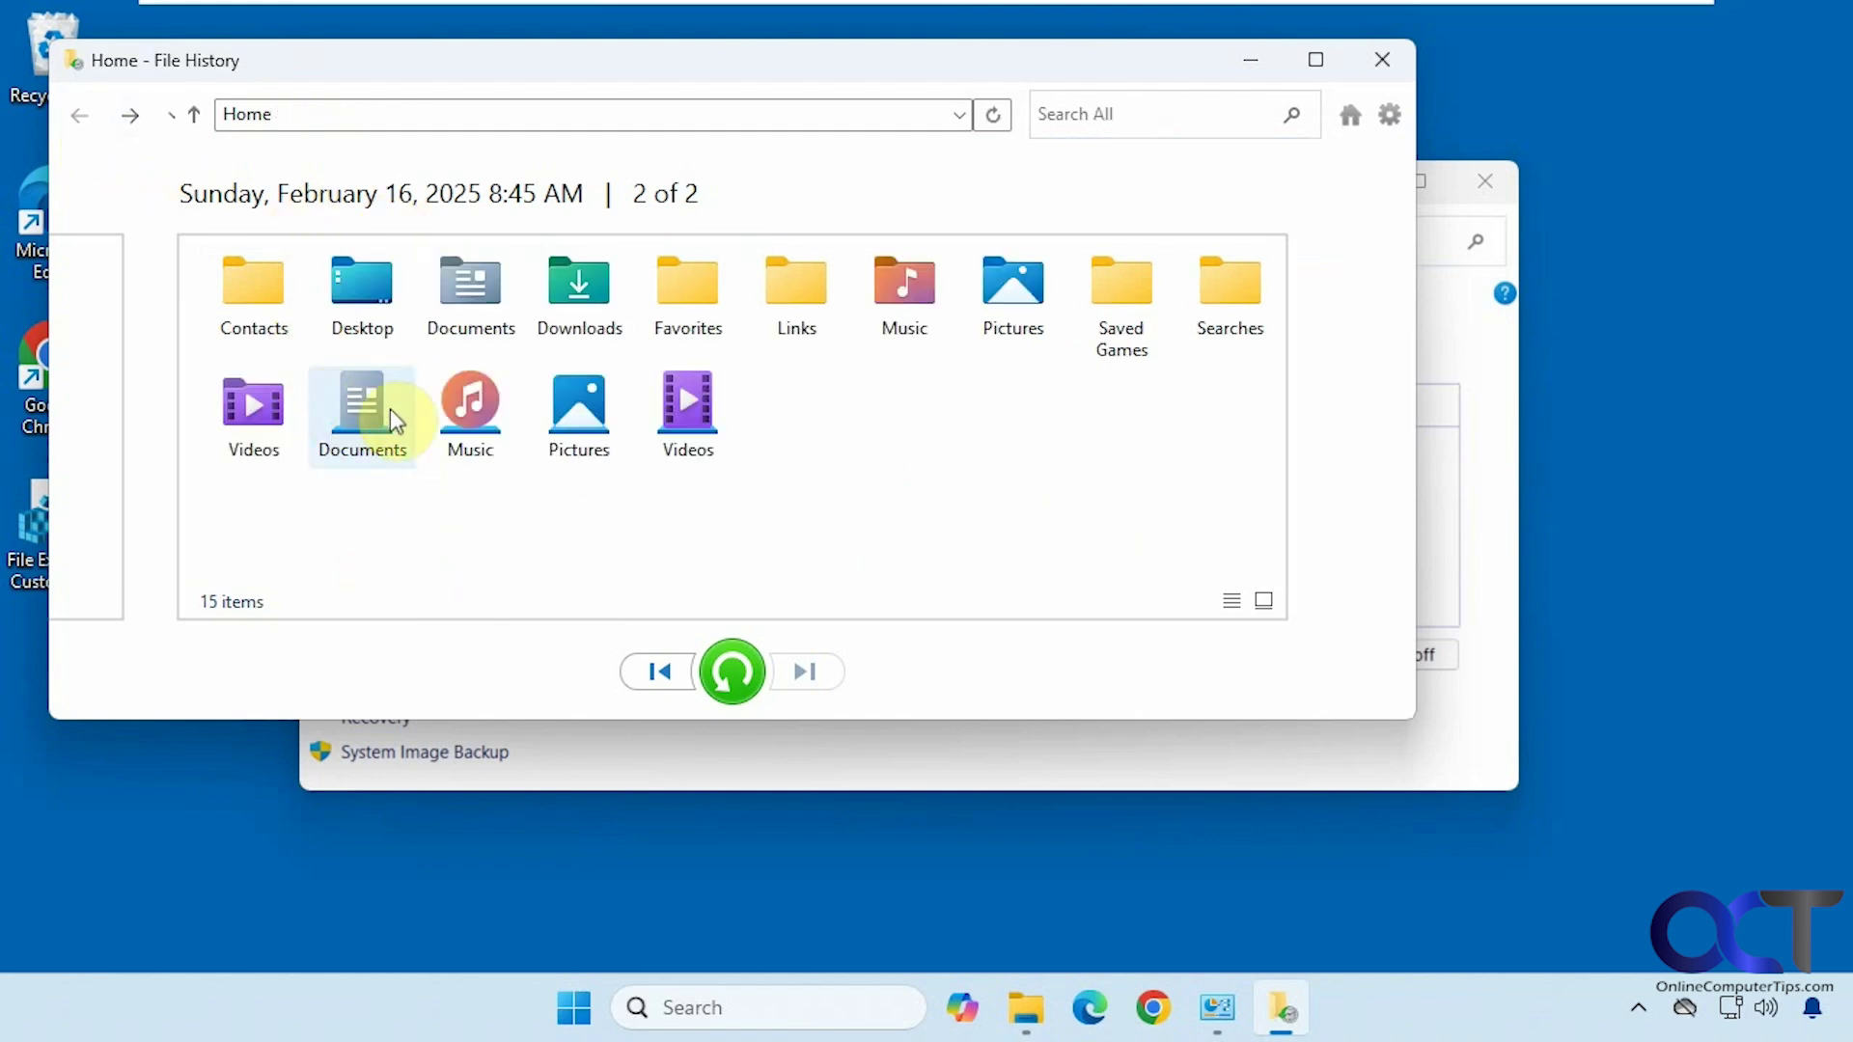